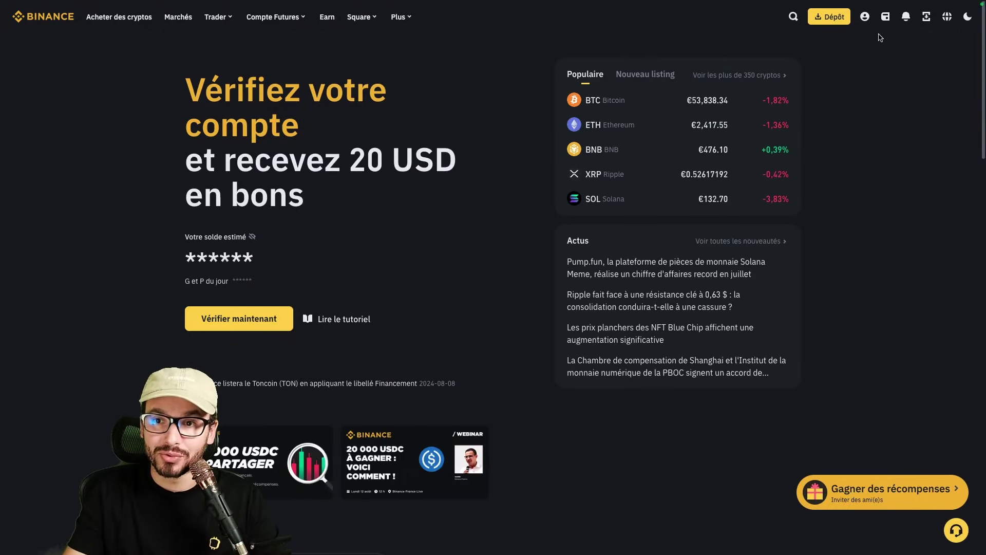
Open the account dashboard (Tableau de bord) on the website.
{"action": "mouse_move", "coordinate": [867, 22]}
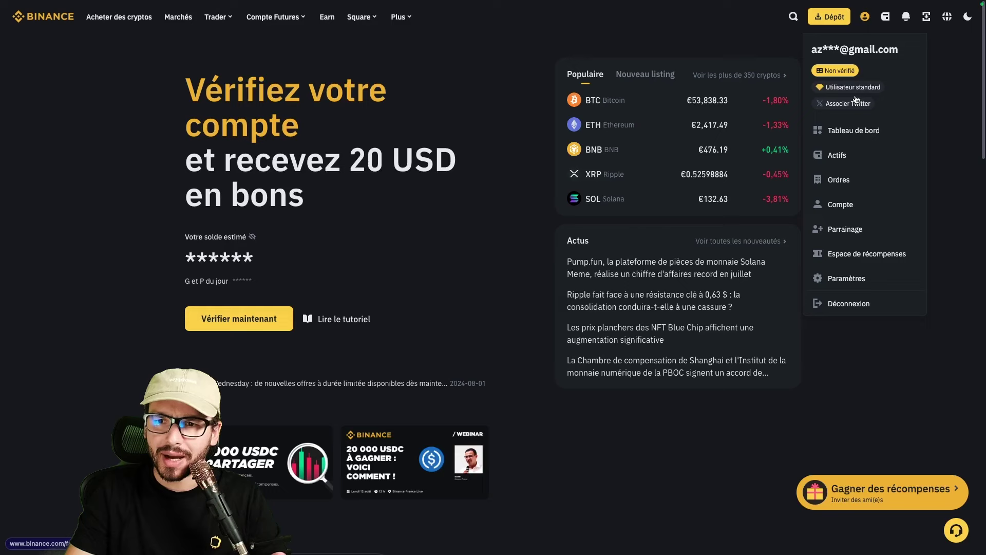
{"action": "left_click", "coordinate": [853, 132]}
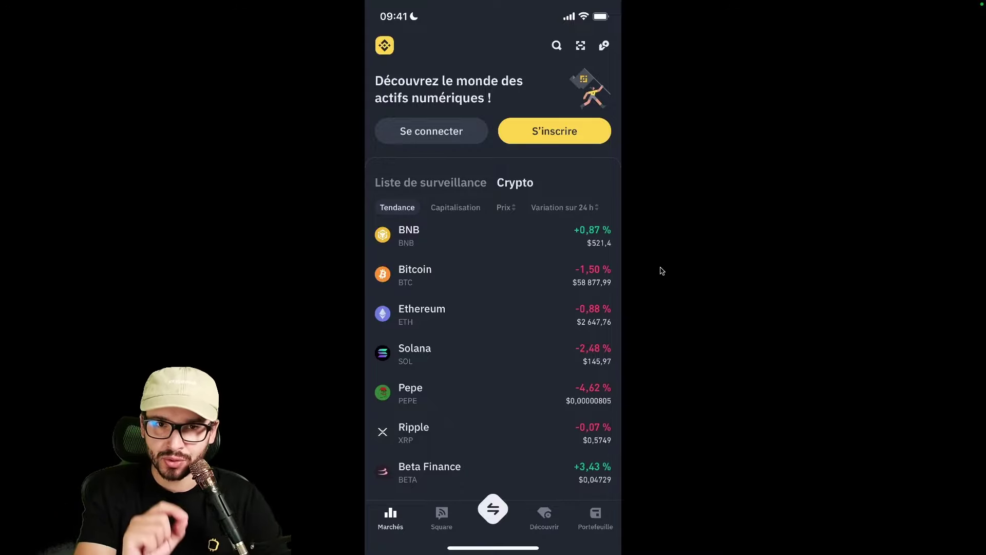
Switch to the mobile app and change it to Binance Pro mode.
{"action": "left_click", "coordinate": [383, 46]}
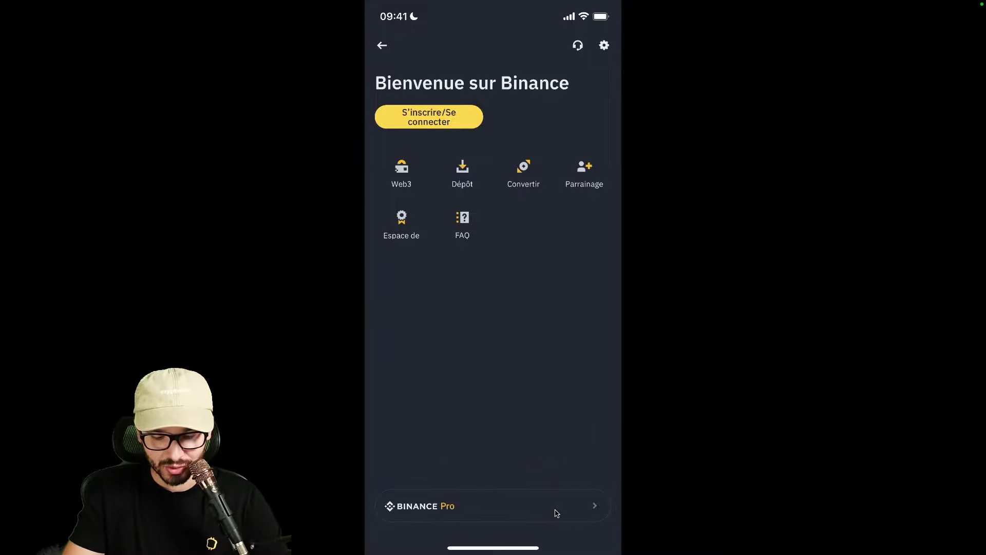
{"action": "left_click", "coordinate": [556, 513]}
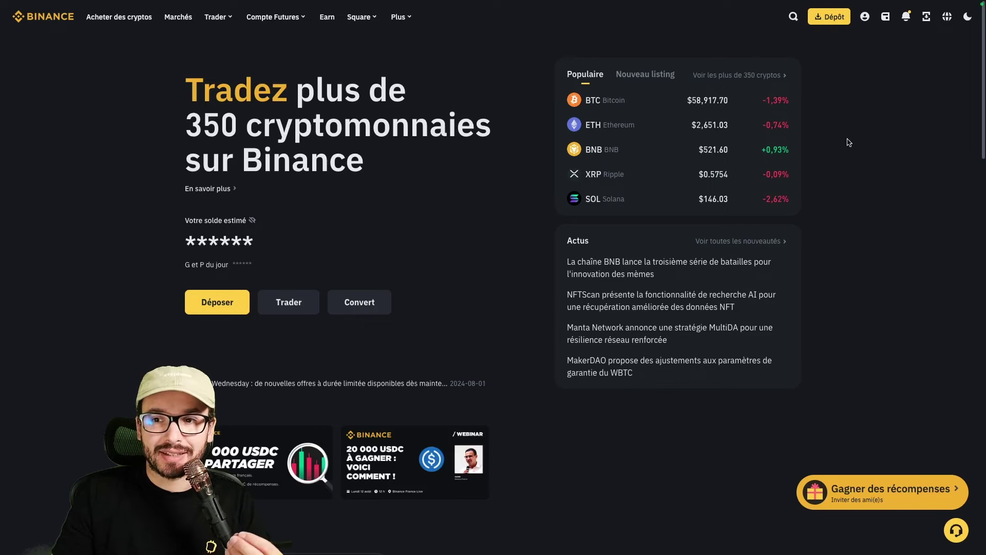
Return to the website and open the account's security settings (Sécurité).
{"action": "mouse_move", "coordinate": [865, 22]}
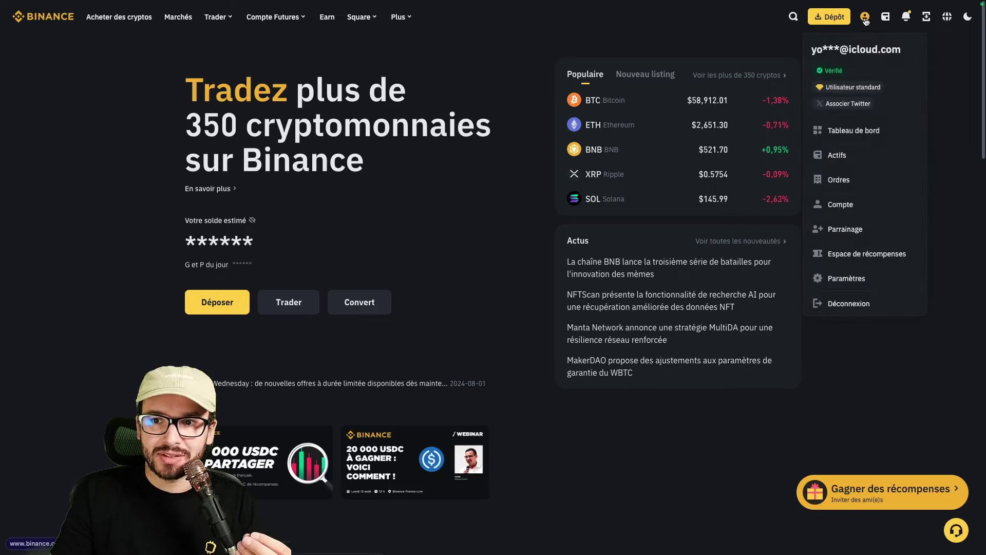
{"action": "left_click", "coordinate": [865, 19]}
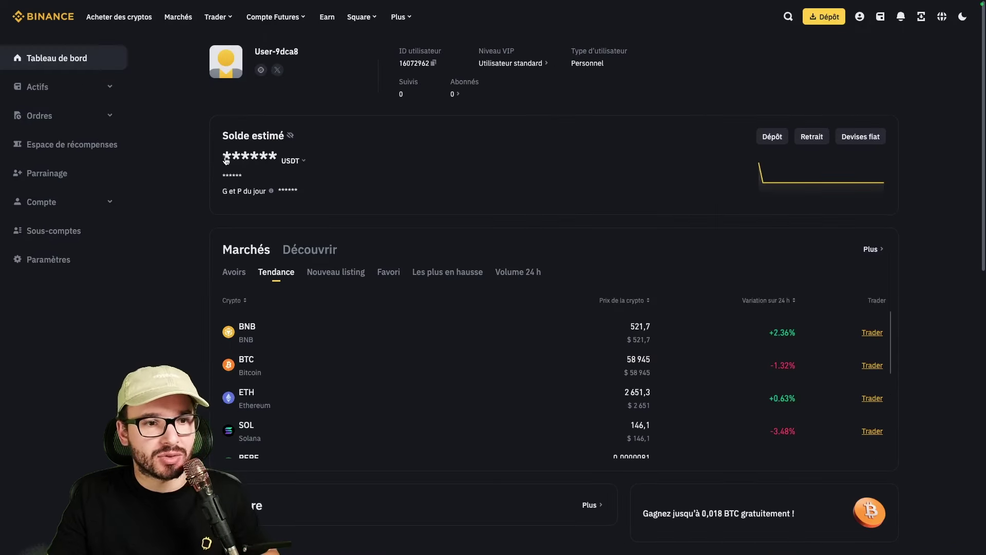
{"action": "left_click", "coordinate": [107, 204]}
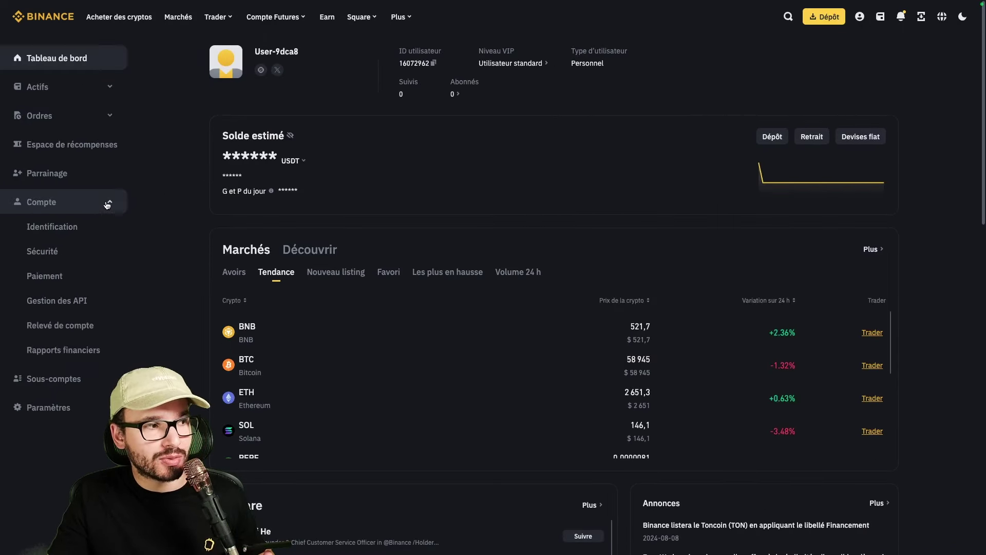
{"action": "left_click", "coordinate": [56, 255]}
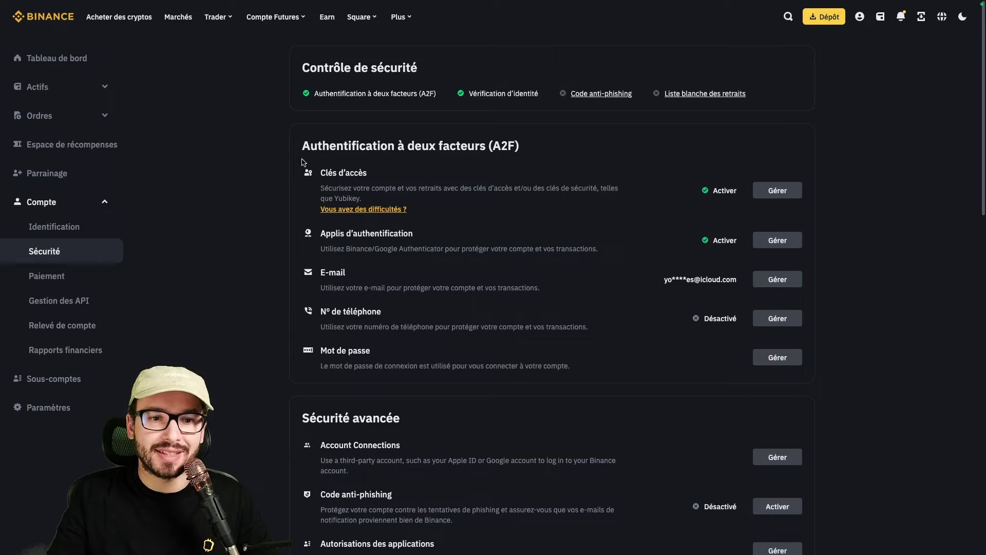
Examine the two-factor authentication section, focusing on the authentication apps entry and its mention of Google Authenticator.
{"action": "left_click_drag", "start_coordinate": [302, 149], "coordinate": [532, 151]}
{"action": "left_click", "coordinate": [531, 151]}
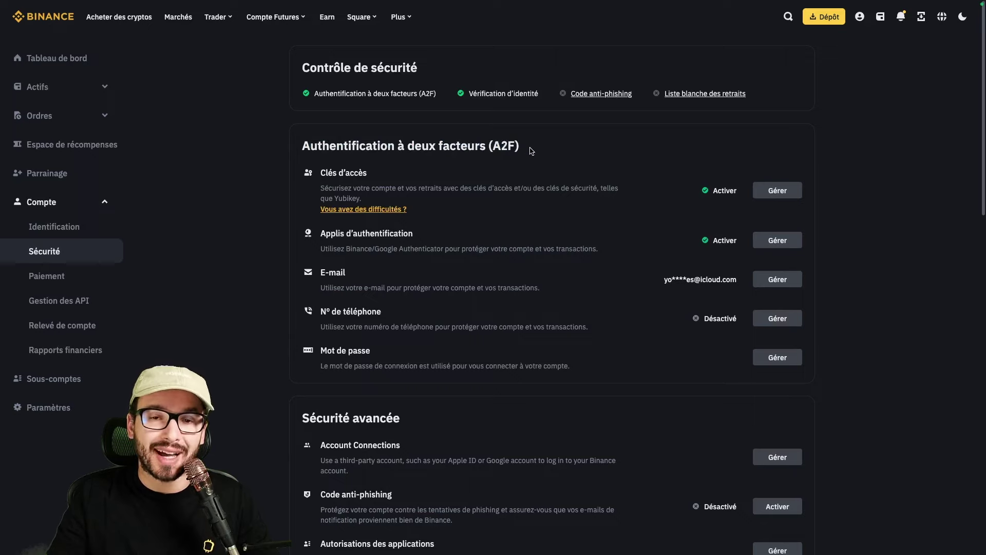
{"action": "left_click_drag", "start_coordinate": [322, 235], "coordinate": [412, 234]}
{"action": "left_click", "coordinate": [425, 236]}
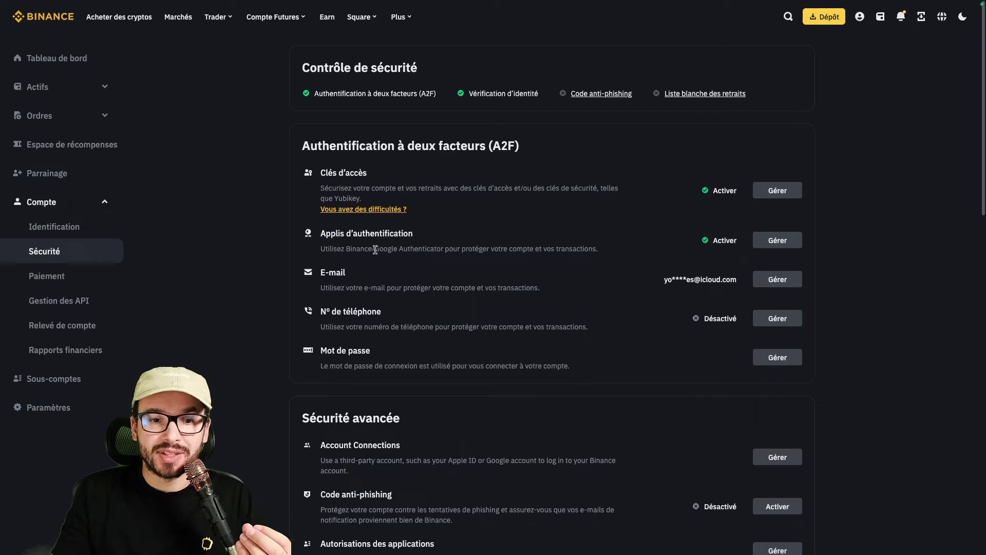
{"action": "left_click_drag", "start_coordinate": [376, 251], "coordinate": [443, 252]}
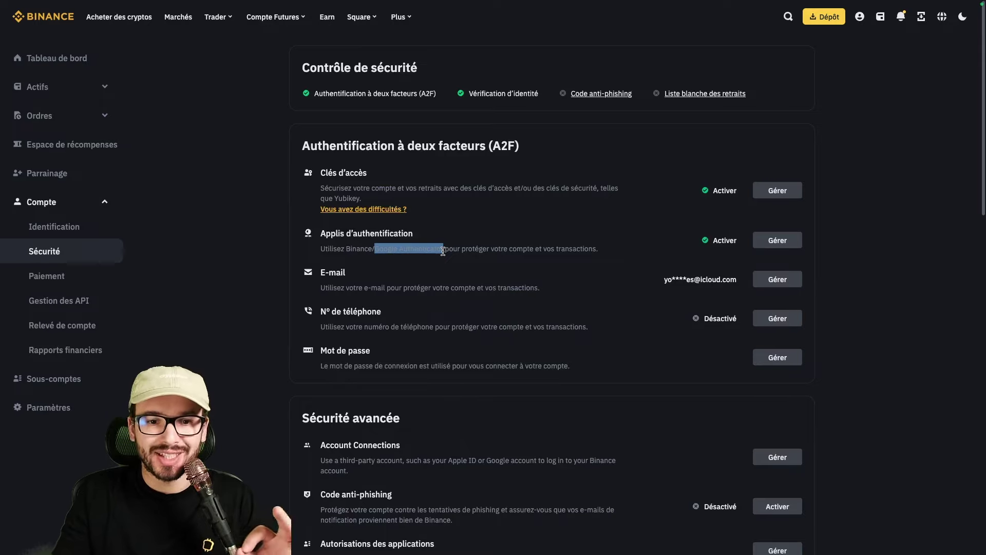
{"action": "left_click", "coordinate": [406, 258]}
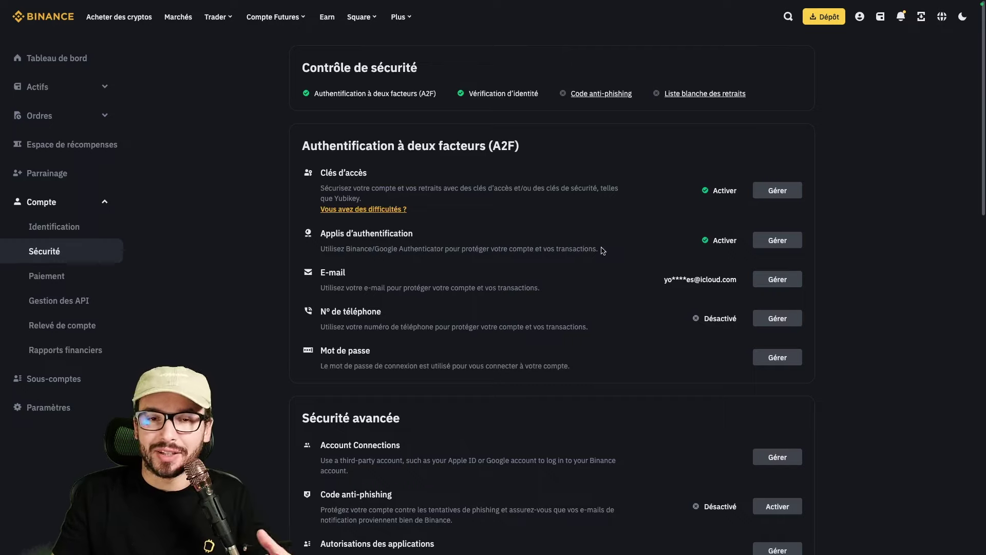
{"action": "left_click_drag", "start_coordinate": [603, 251], "coordinate": [365, 252]}
{"action": "left_click", "coordinate": [365, 251]}
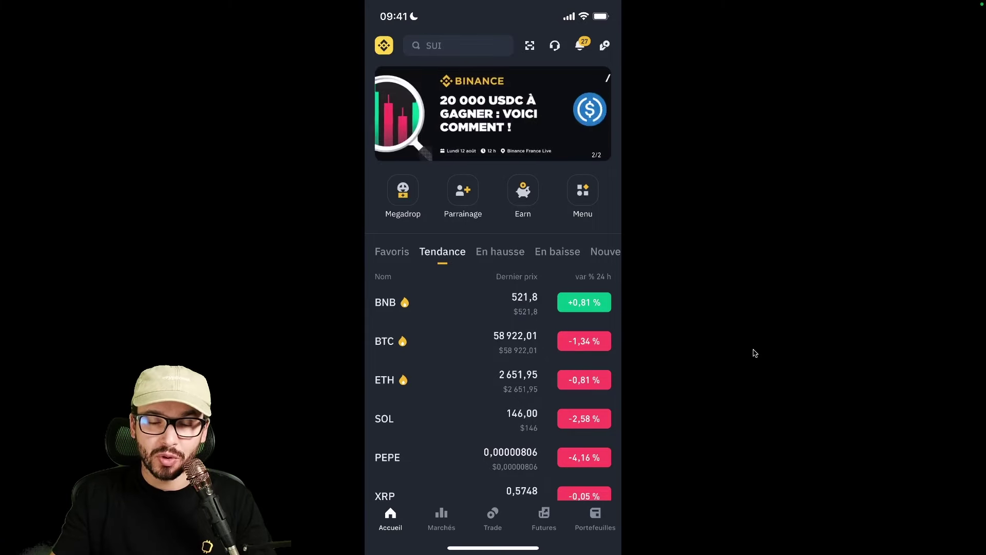
Switch to the mobile app and open the security settings from the profile's account information.
{"action": "left_click", "coordinate": [384, 48]}
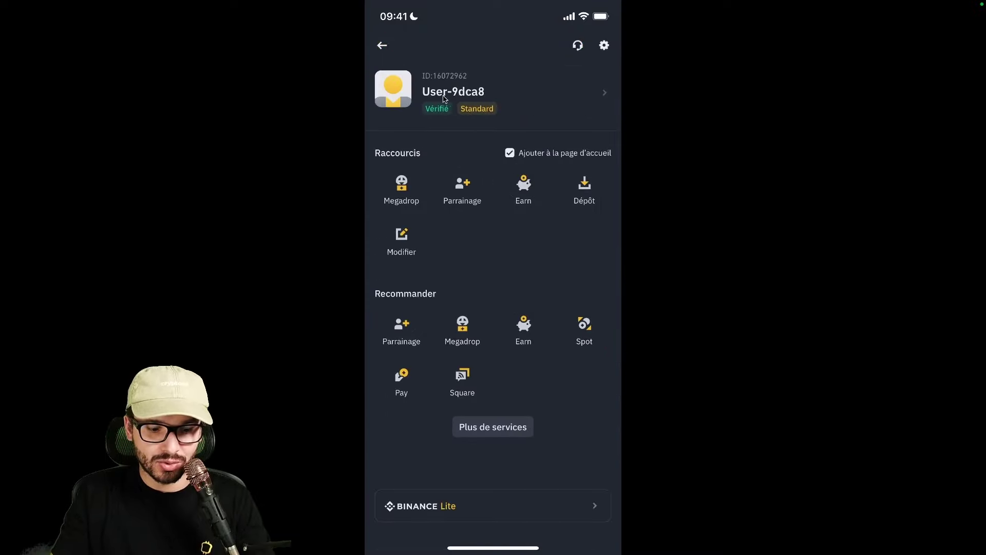
{"action": "left_click", "coordinate": [511, 92]}
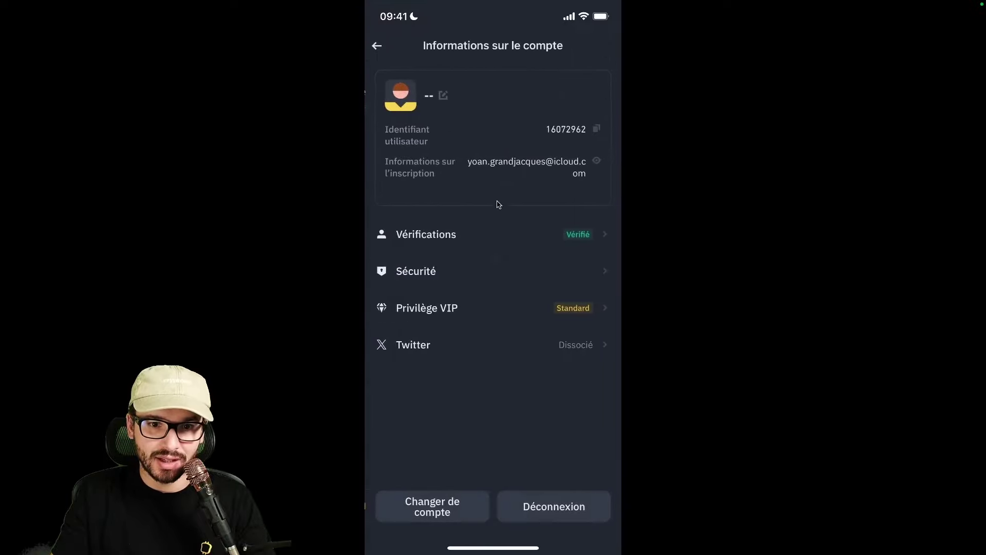
{"action": "left_click", "coordinate": [472, 269]}
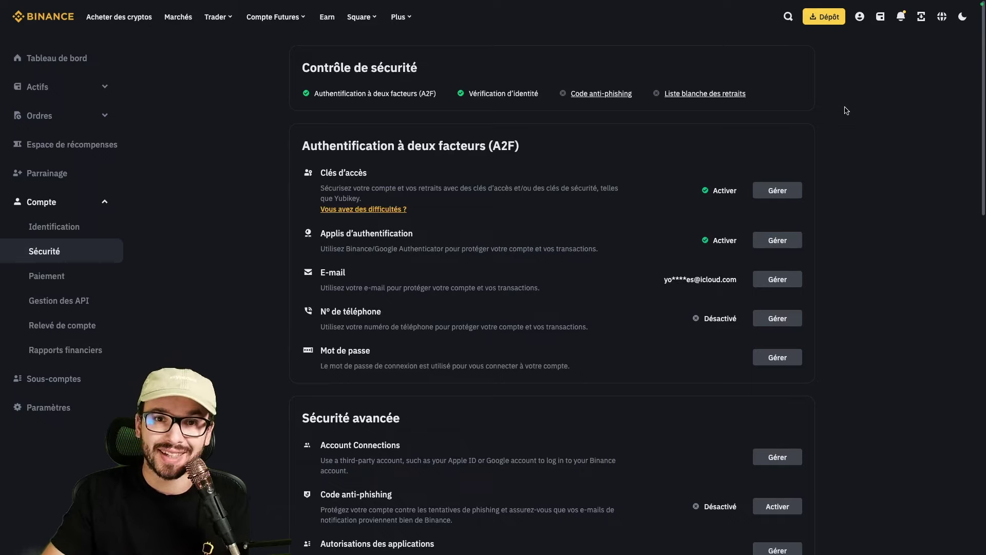
On the website, start a bank deposit in EUR by instant SEPA transfer and set the amount to 500 EUR.
{"action": "left_click", "coordinate": [828, 19]}
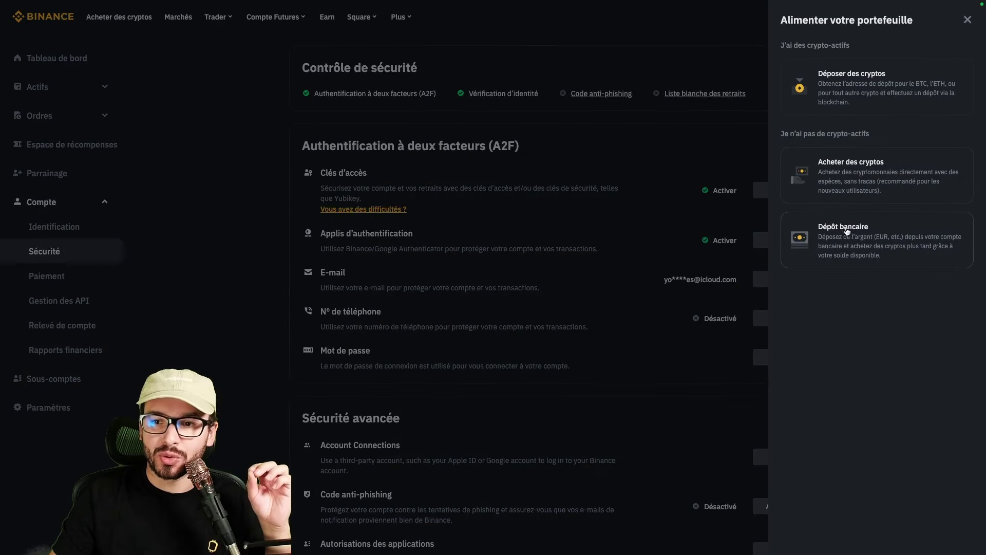
{"action": "left_click", "coordinate": [877, 247]}
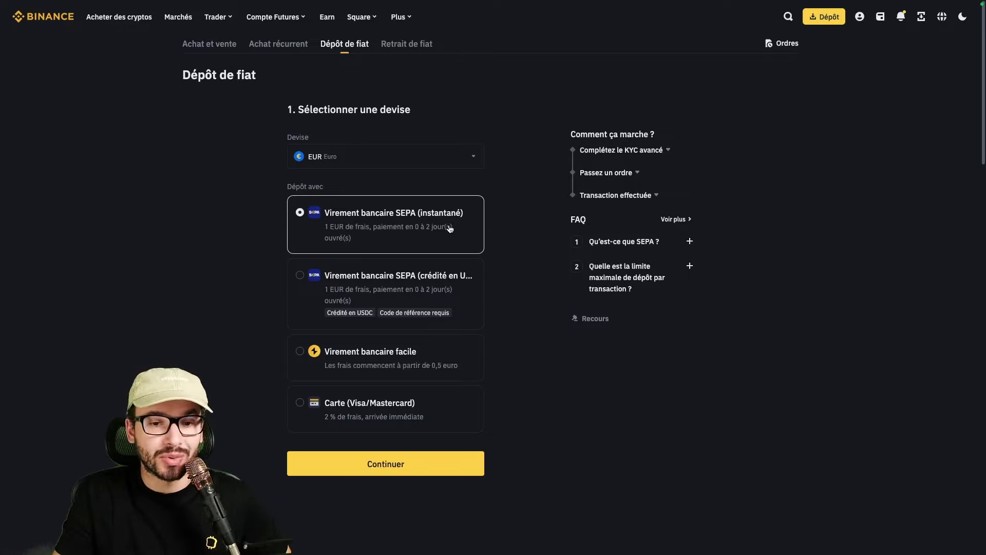
{"action": "left_click", "coordinate": [408, 464]}
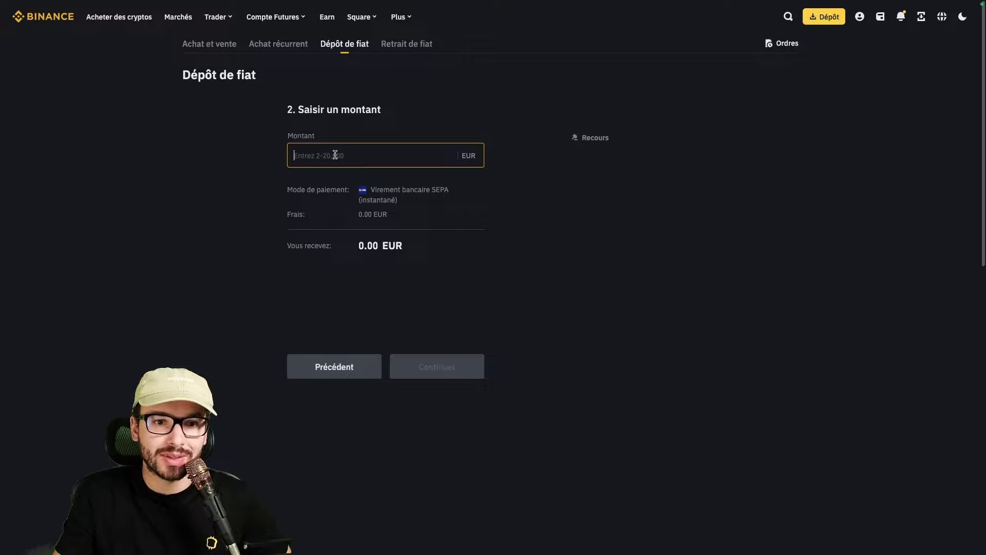
{"action": "type", "text": "500"}
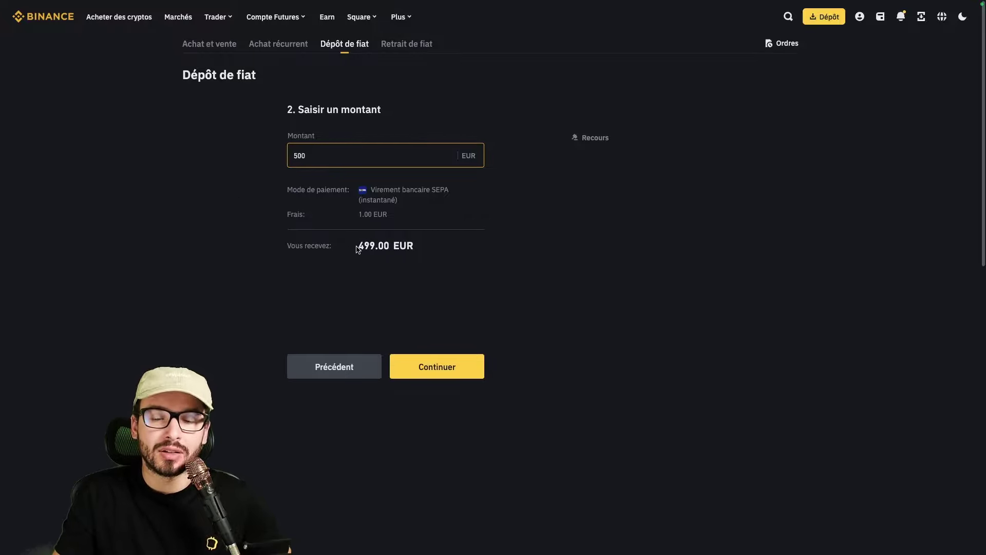
Check the amount received and the fee for the instant SEPA deposit.
{"action": "left_click", "coordinate": [360, 246]}
{"action": "left_click", "coordinate": [397, 247]}
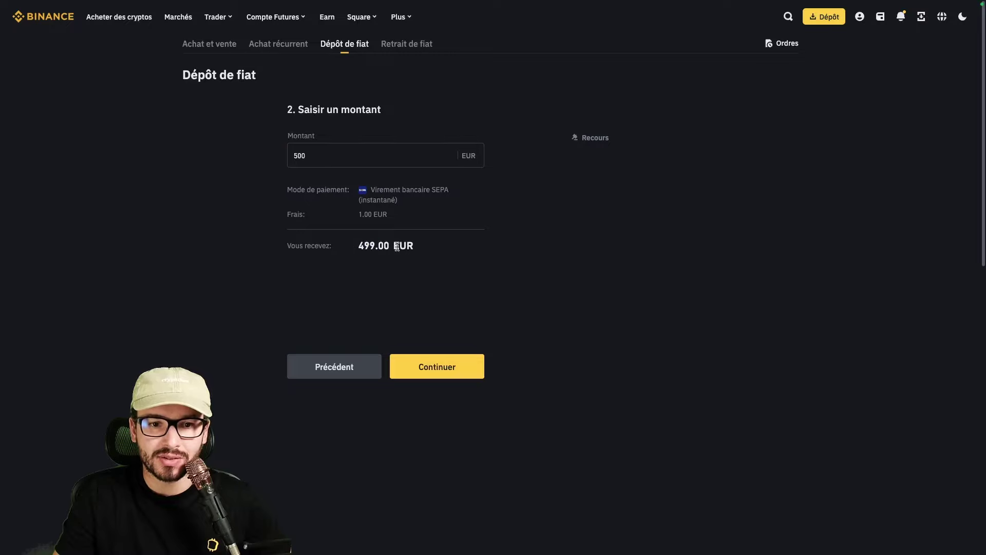
{"action": "left_click_drag", "start_coordinate": [356, 218], "coordinate": [392, 216]}
{"action": "left_click", "coordinate": [395, 219]}
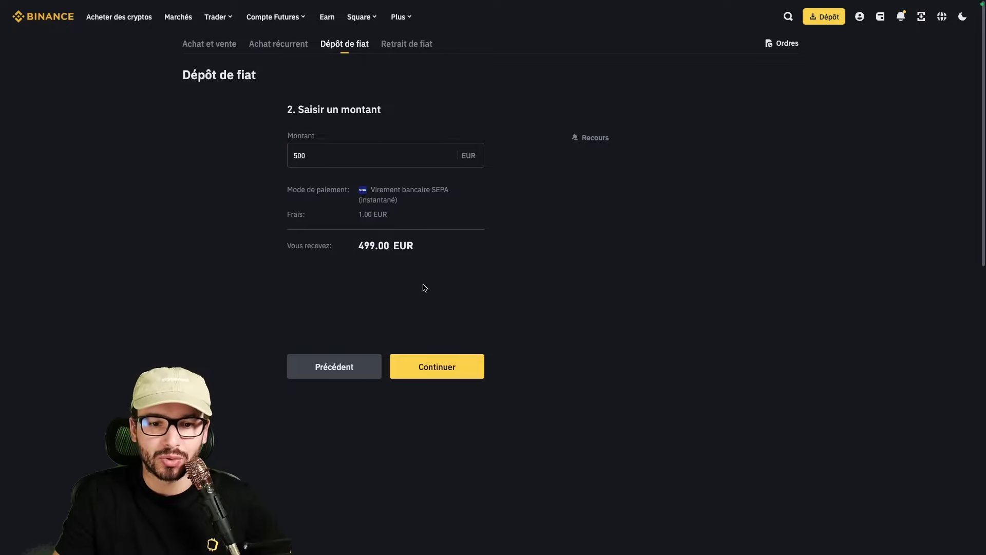
Proceed with the SEPA deposit, acknowledge the important remarks and review the recipient's bank details for the transfer.
{"action": "left_click", "coordinate": [464, 368]}
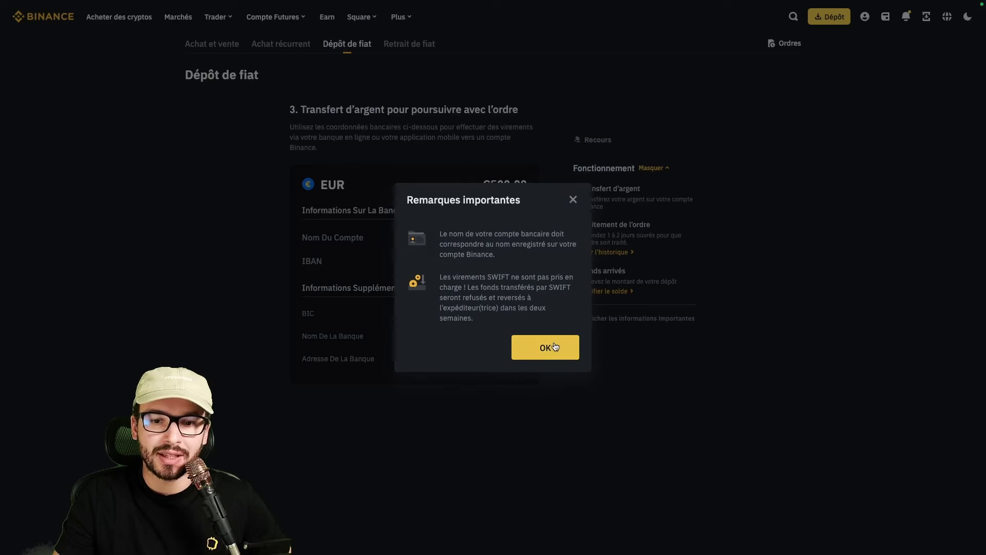
{"action": "left_click", "coordinate": [552, 348]}
{"action": "left_click_drag", "start_coordinate": [296, 201], "coordinate": [497, 368]}
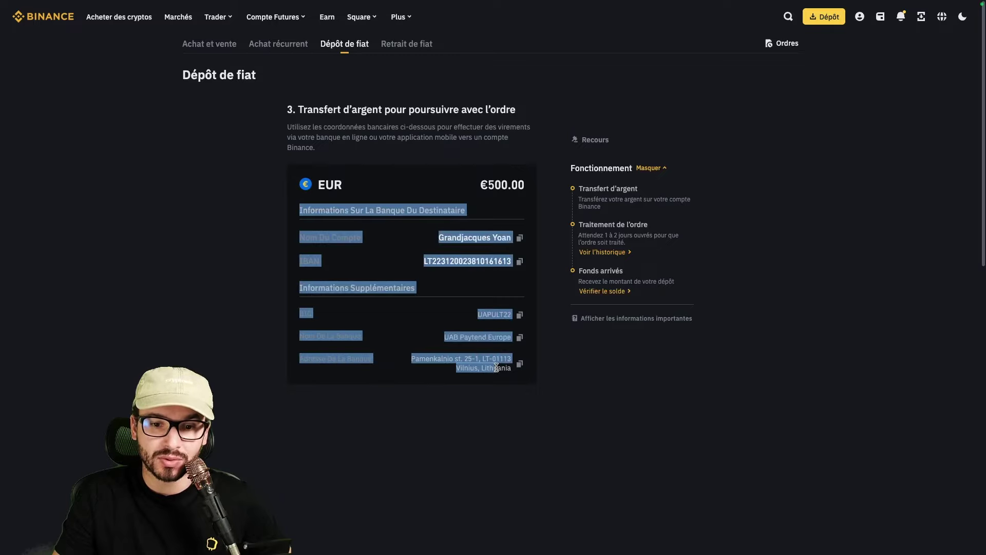
{"action": "left_click", "coordinate": [534, 375]}
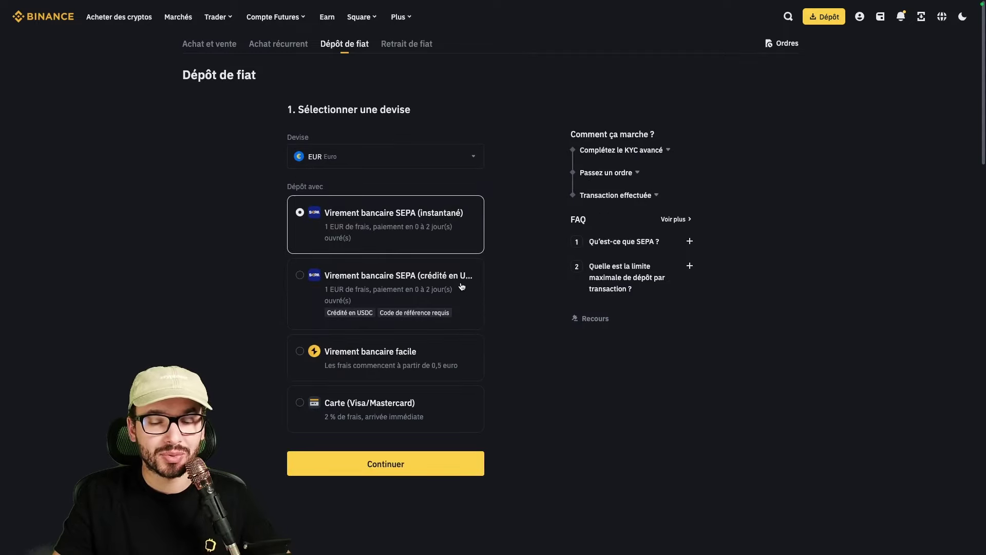
Compare the SEPA transfer credited in USDC with the instant SEPA transfer by selecting each in turn.
{"action": "left_click", "coordinate": [462, 286]}
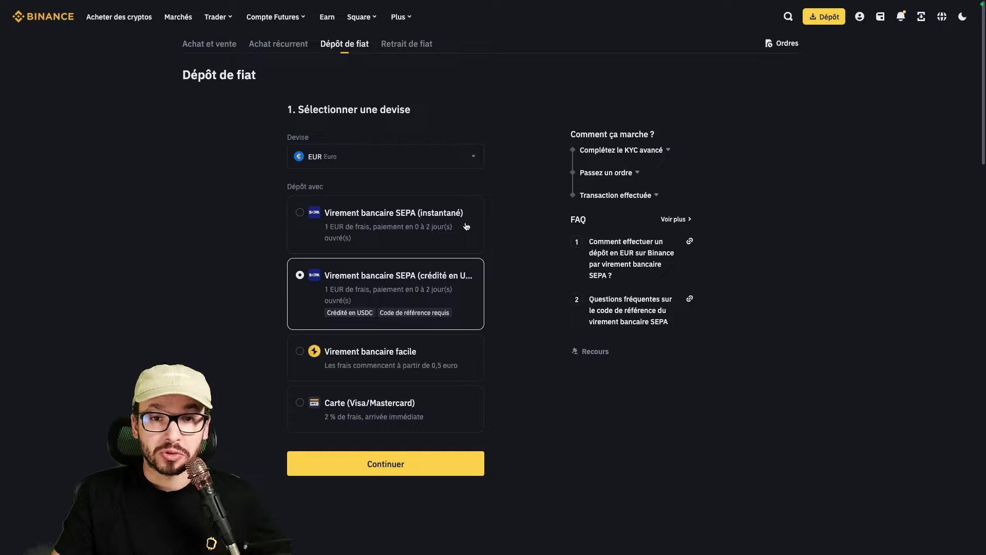
{"action": "left_click", "coordinate": [441, 224]}
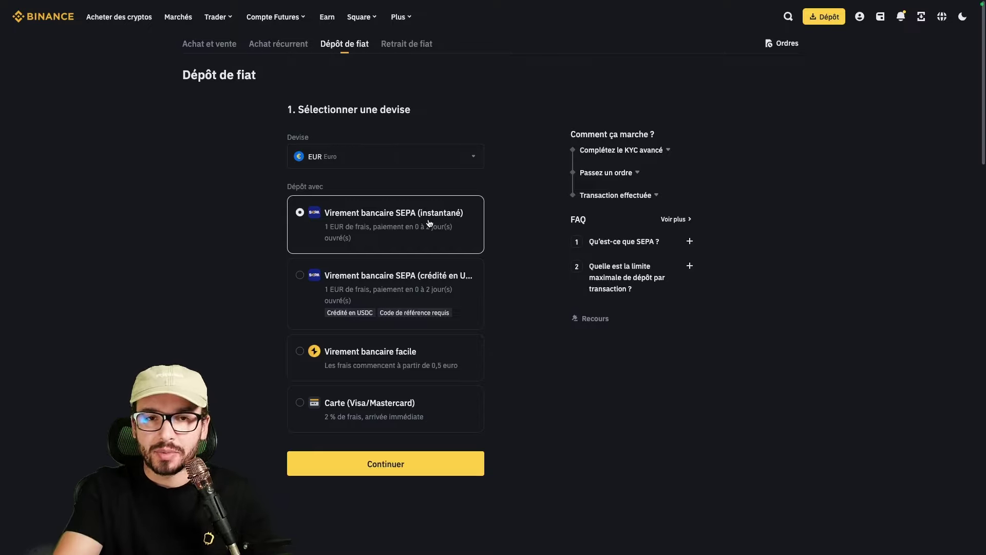
{"action": "left_click", "coordinate": [436, 294]}
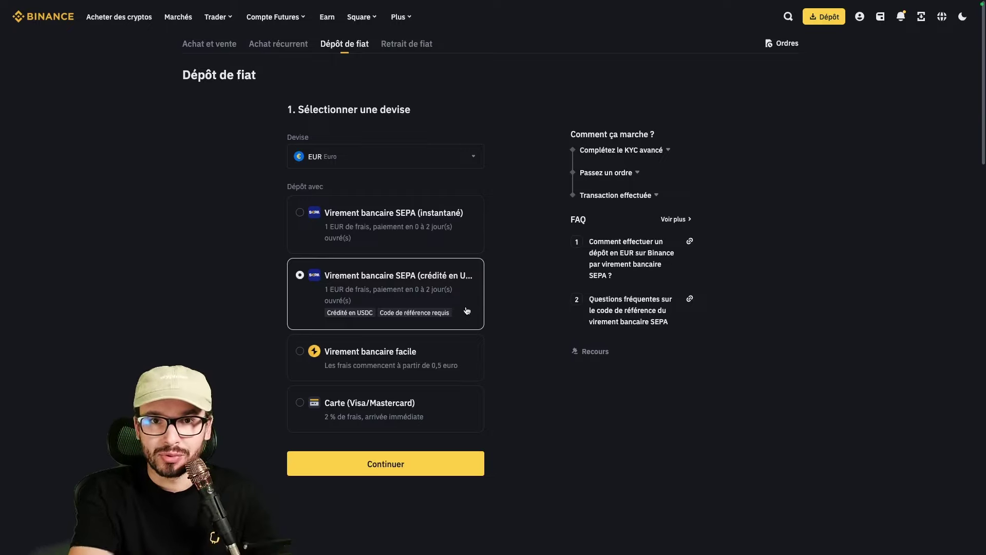
{"action": "left_click", "coordinate": [447, 231]}
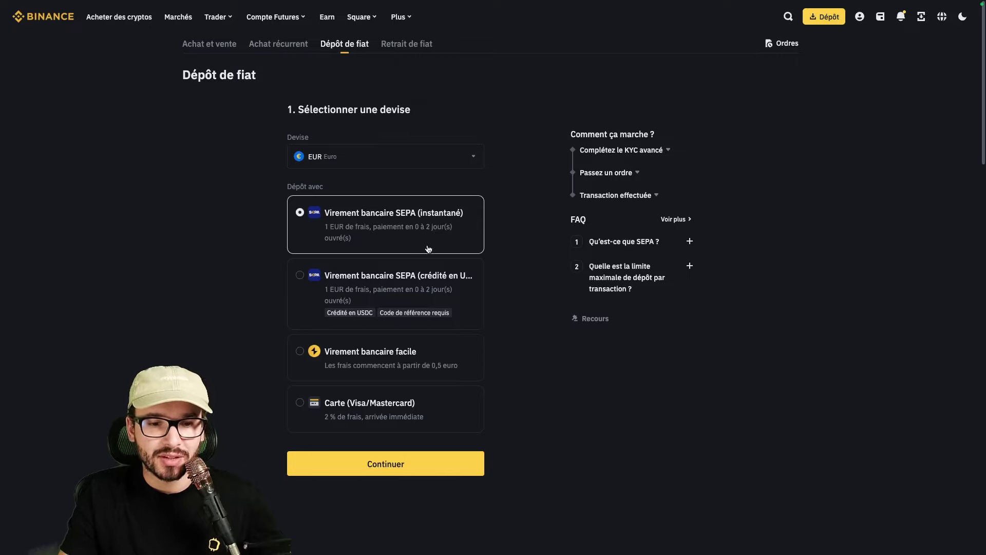
Choose Virement bancaire facile as the deposit method, set the amount to 100 EUR and check the fee.
{"action": "left_click", "coordinate": [462, 359]}
{"action": "scroll", "coordinate": [394, 371], "scroll_direction": "down", "scroll_amount": 3}
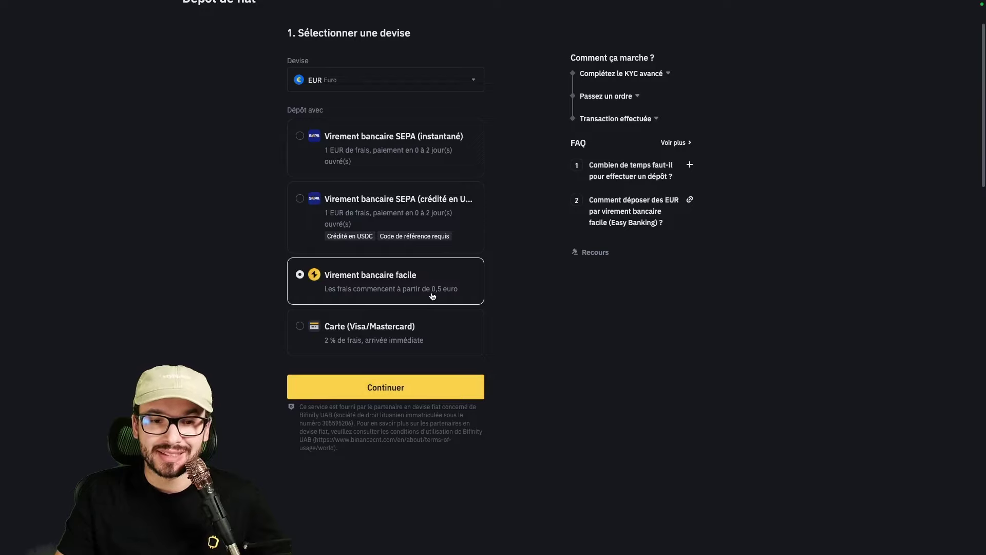
{"action": "left_click", "coordinate": [441, 389]}
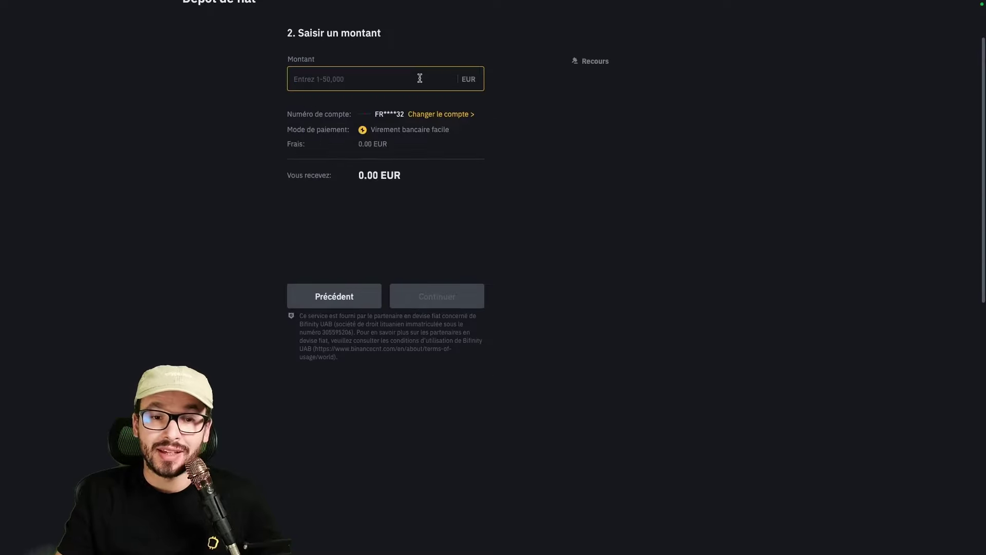
{"action": "left_click", "coordinate": [420, 79]}
{"action": "type", "text": "100"}
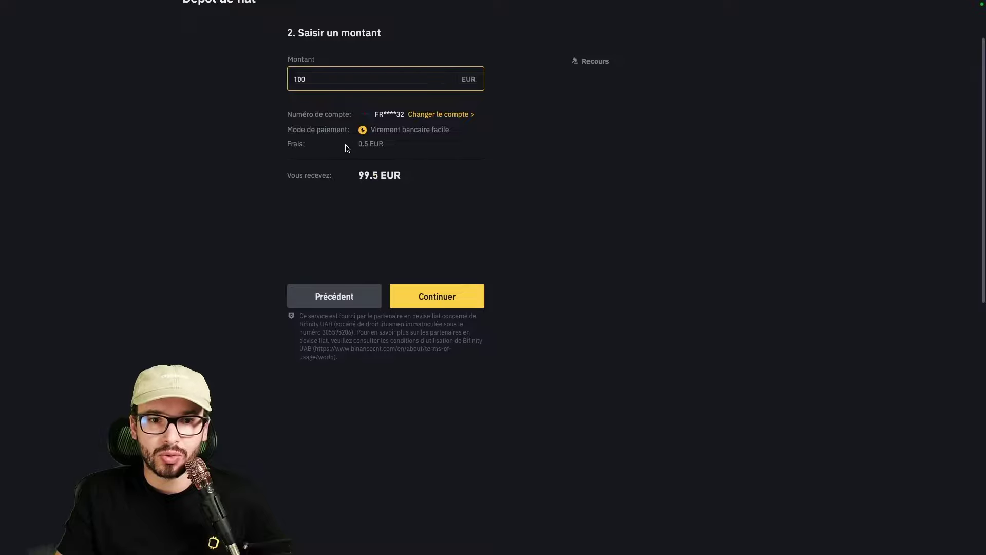
{"action": "left_click_drag", "start_coordinate": [352, 146], "coordinate": [374, 144]}
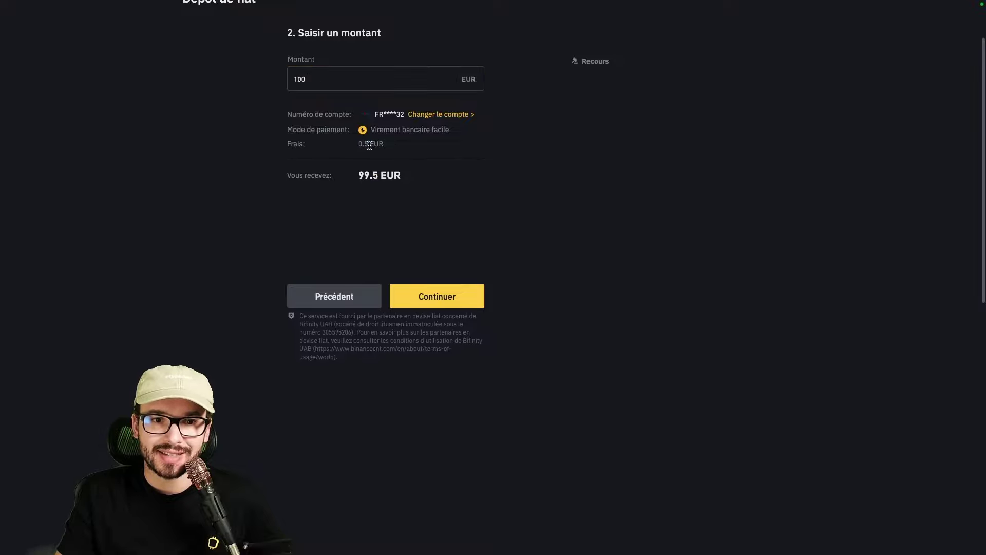
Set the easy bank transfer amount to 500 EUR and check the fee.
{"action": "double_click", "coordinate": [356, 78]}
{"action": "type", "text": "500"}
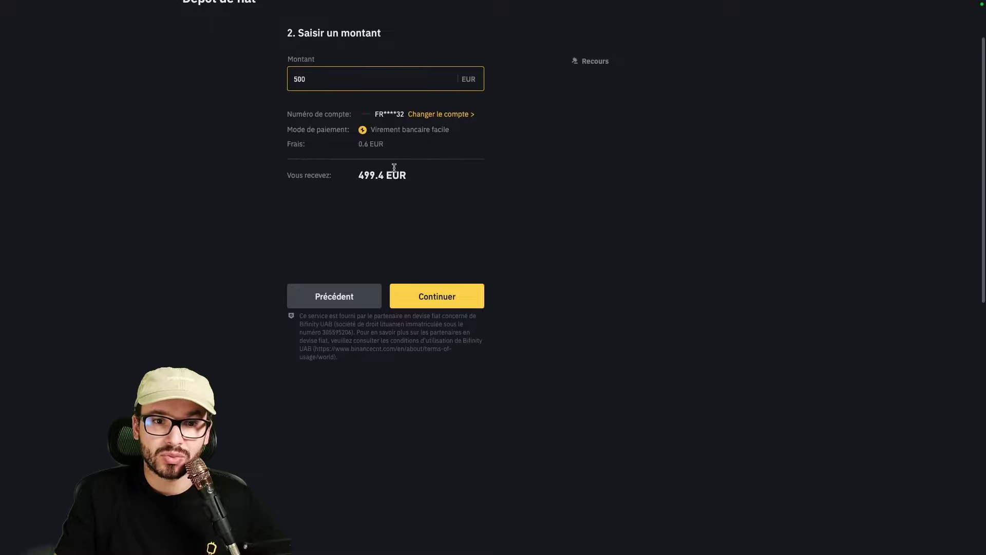
{"action": "left_click", "coordinate": [356, 146]}
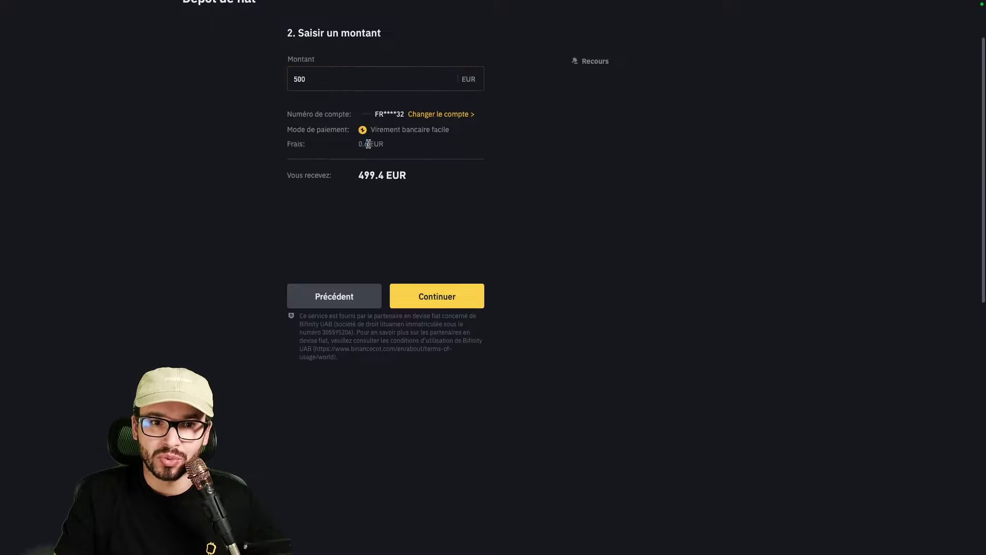
Check the easy bank transfer fee for an amount of 830 EUR and for 10,000 EUR.
{"action": "double_click", "coordinate": [321, 79]}
{"action": "type", "text": "830"}
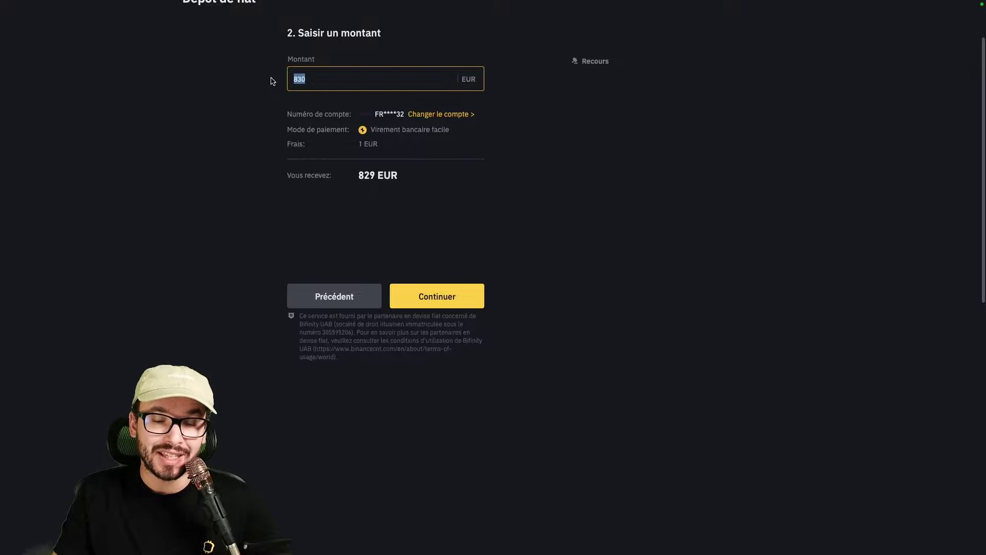
{"action": "type", "text": "1"}
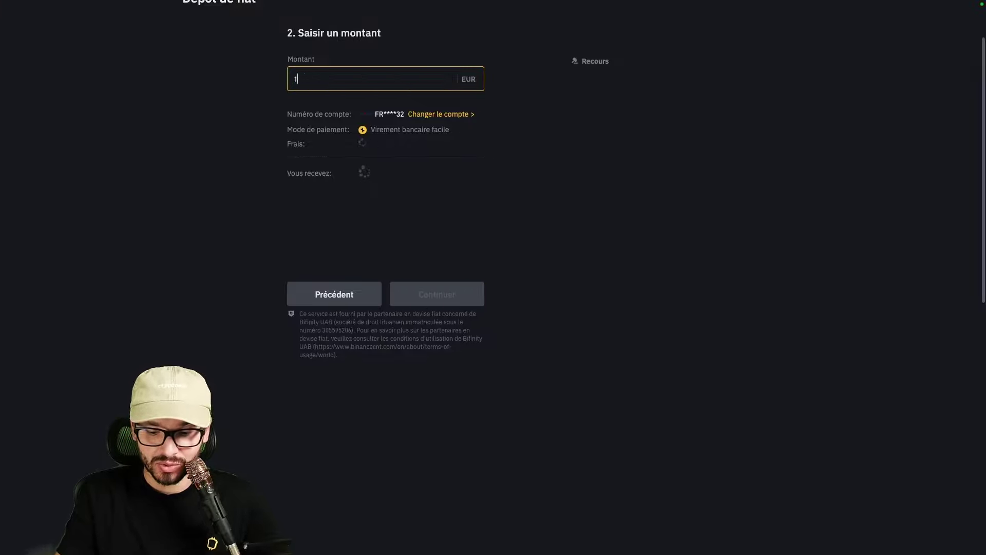
{"action": "type", "text": "0,000"}
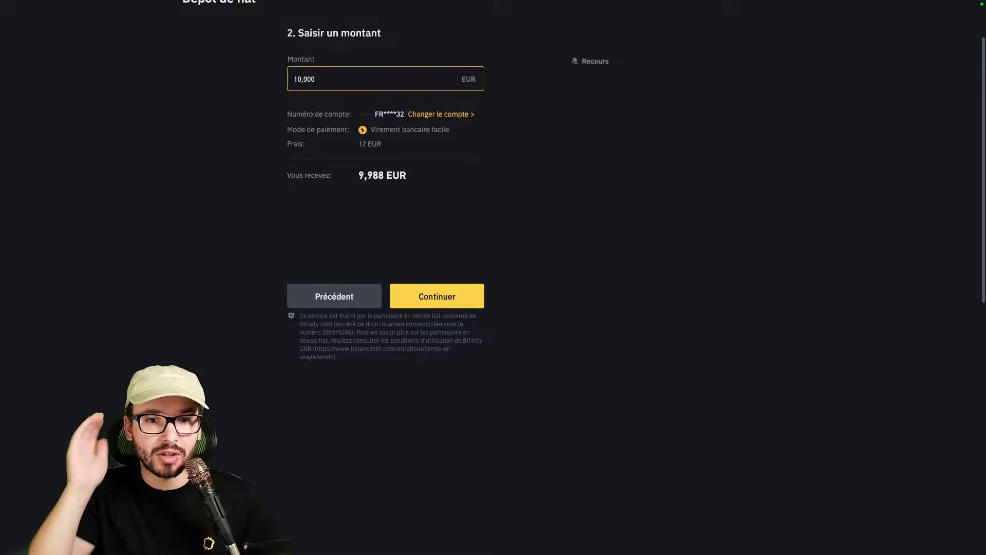
{"action": "left_click_drag", "start_coordinate": [358, 153], "coordinate": [380, 145]}
{"action": "left_click", "coordinate": [380, 145]}
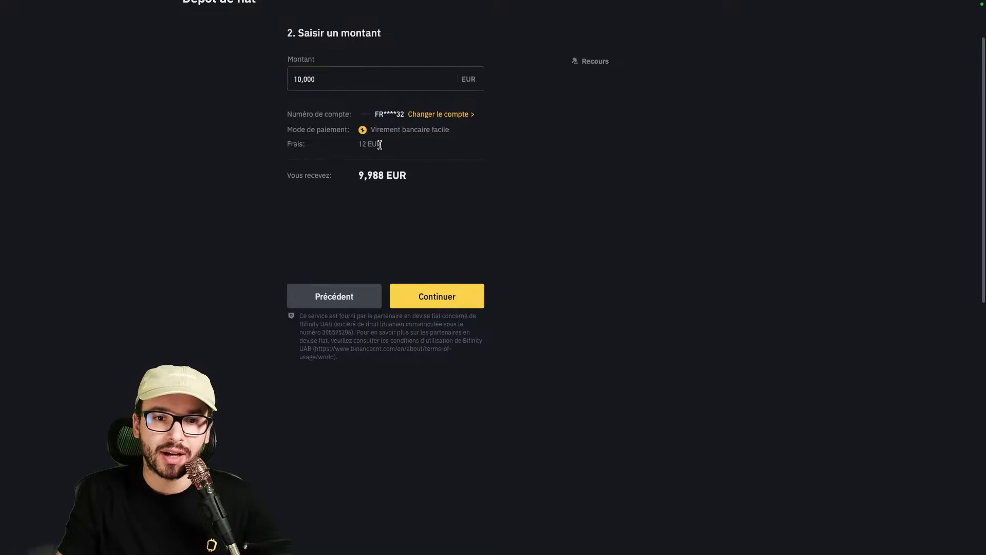
Return to the list of deposit methods and choose Carte (Visa/Mastercard).
{"action": "left_click", "coordinate": [334, 297]}
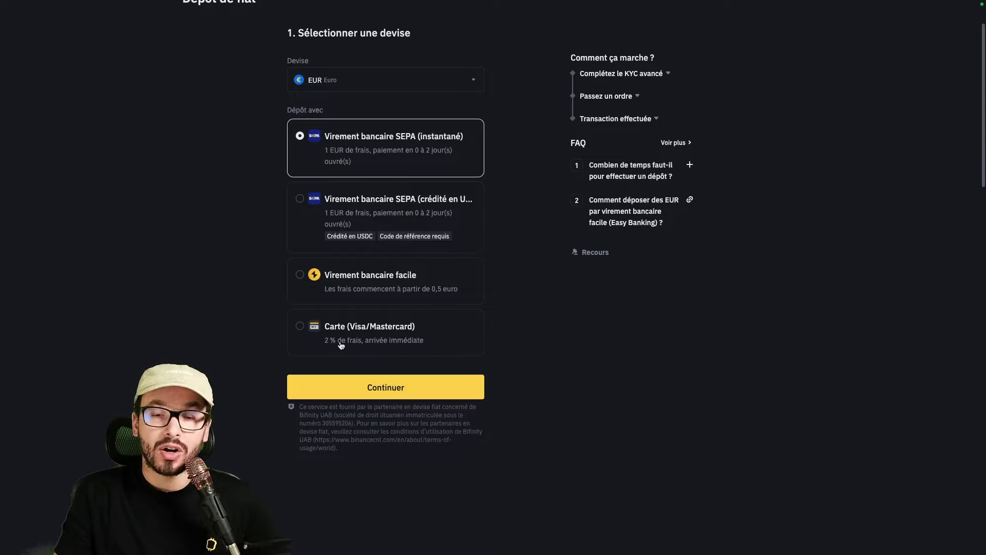
{"action": "left_click", "coordinate": [436, 342]}
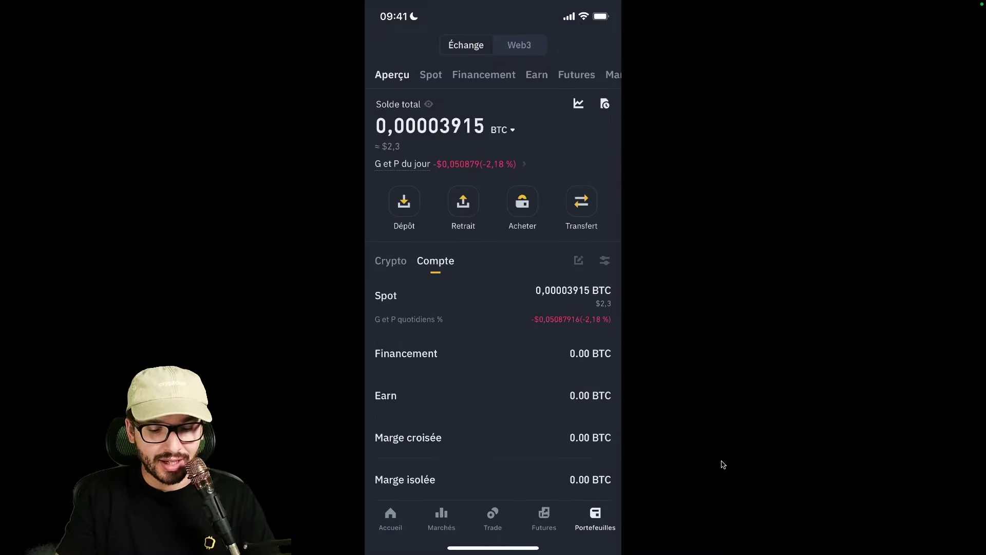
In the Binance mobile app, start a deposit, search the assets for EUR and select Euro.
{"action": "left_click", "coordinate": [405, 206]}
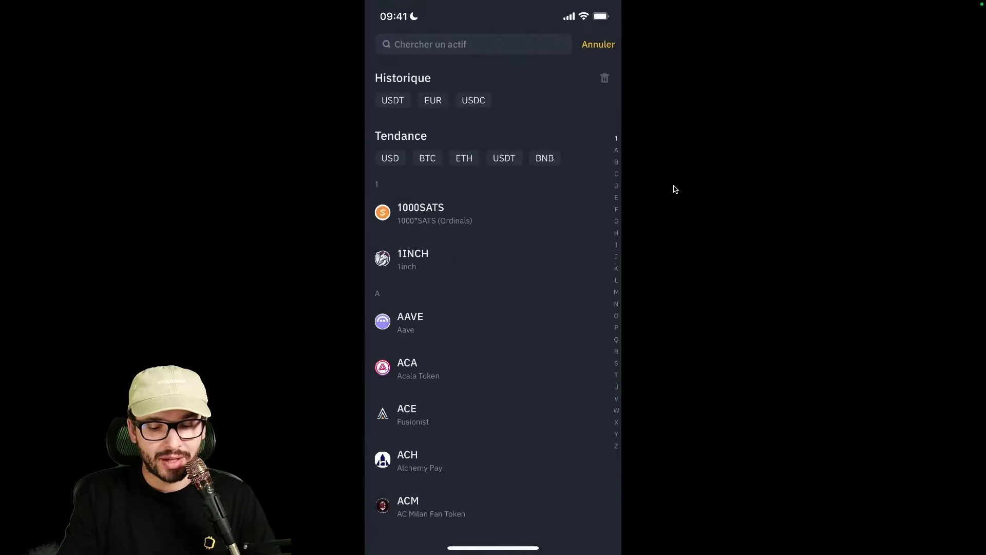
{"action": "type", "text": "EU"}
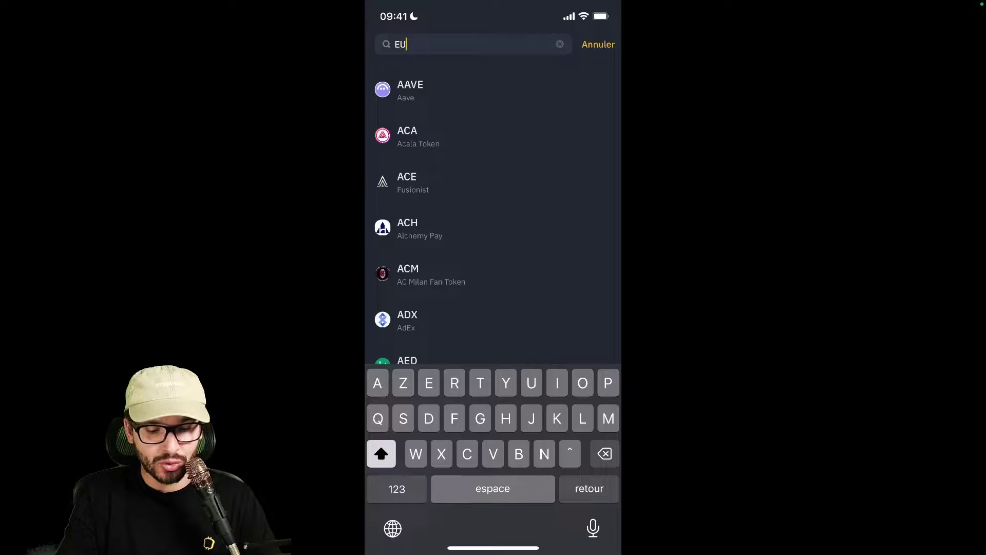
{"action": "type", "text": "R"}
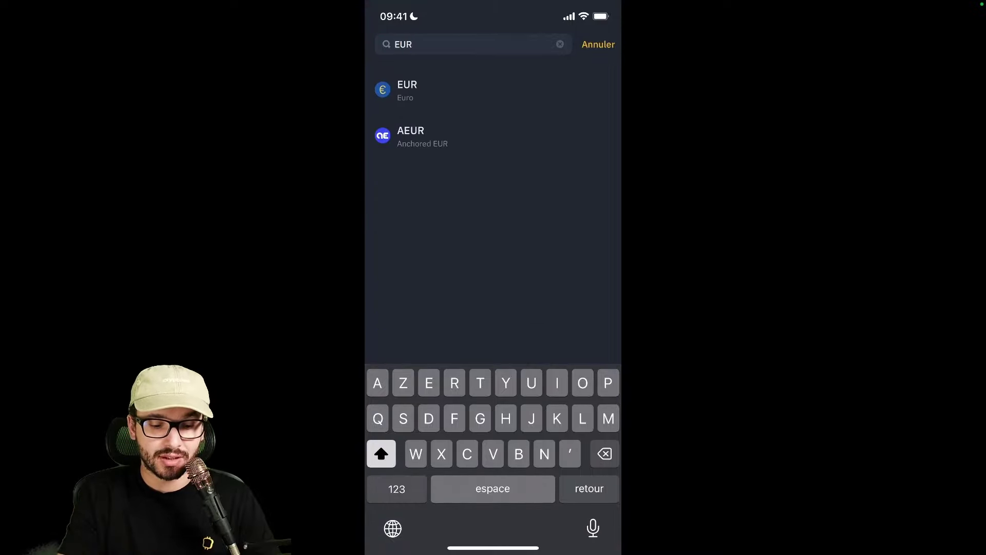
{"action": "left_click", "coordinate": [407, 90]}
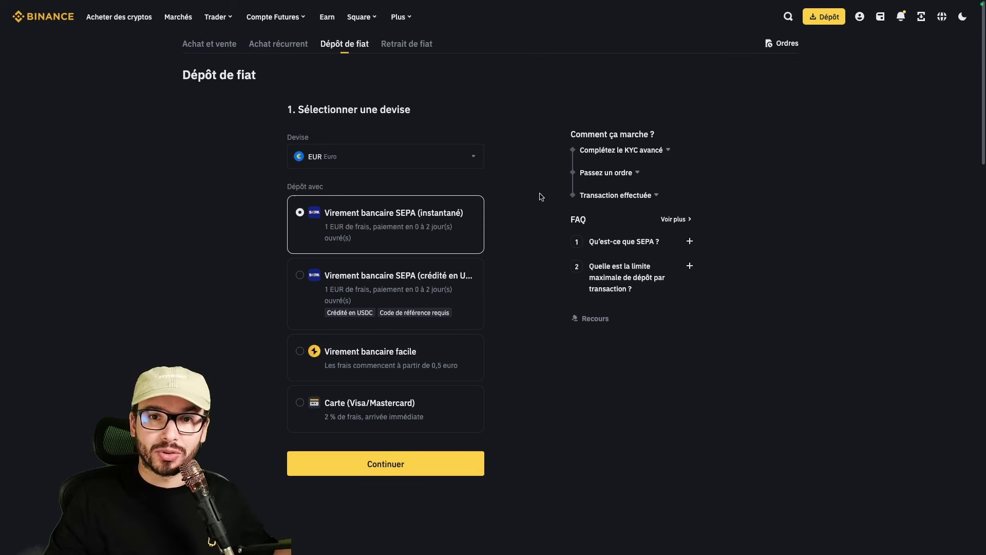
On the Binance website, open the account dashboard and go to Convert et trade de bloc.
{"action": "left_click", "coordinate": [860, 20]}
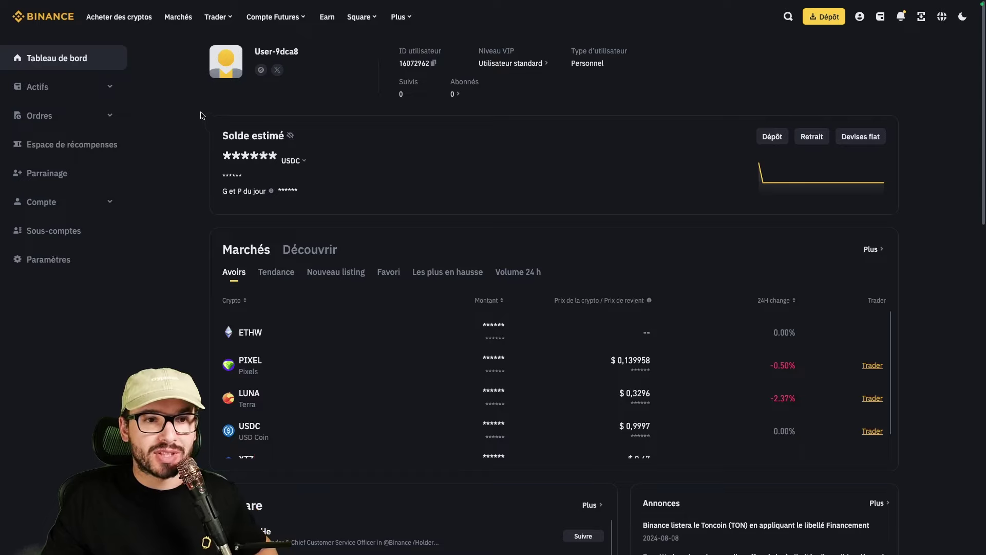
{"action": "mouse_move", "coordinate": [216, 26]}
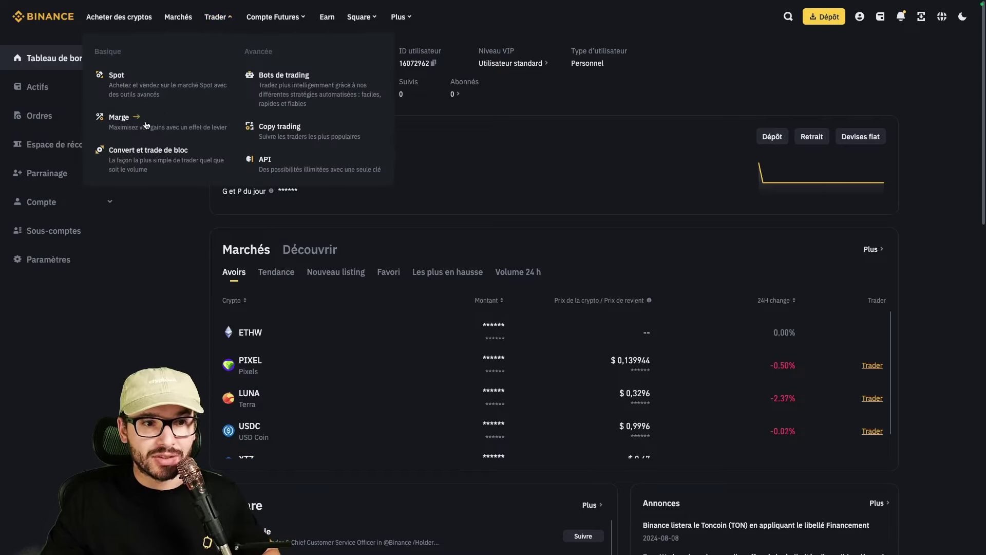
{"action": "left_click", "coordinate": [159, 156]}
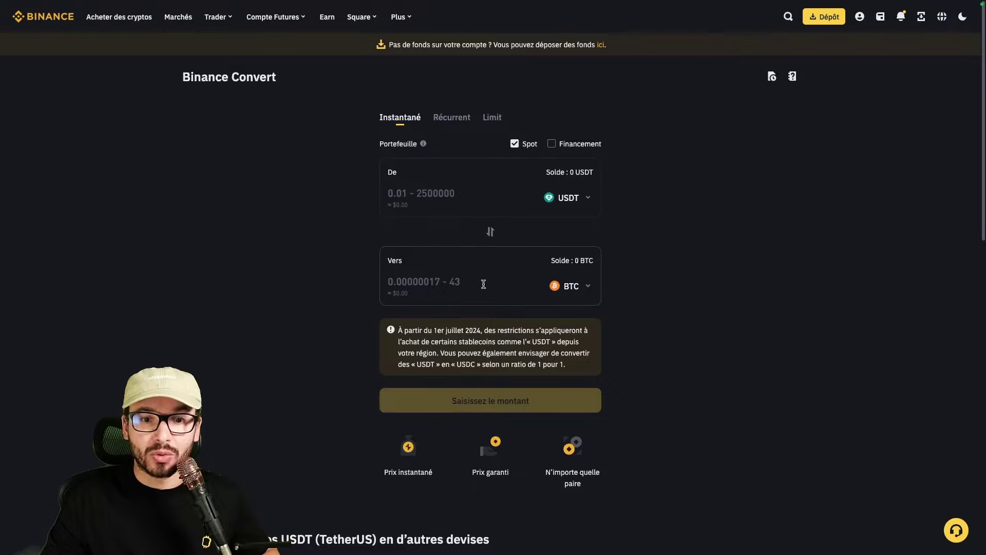
Set the conversion pair to ETH as the target currency and EUR as the source currency.
{"action": "left_click", "coordinate": [586, 288]}
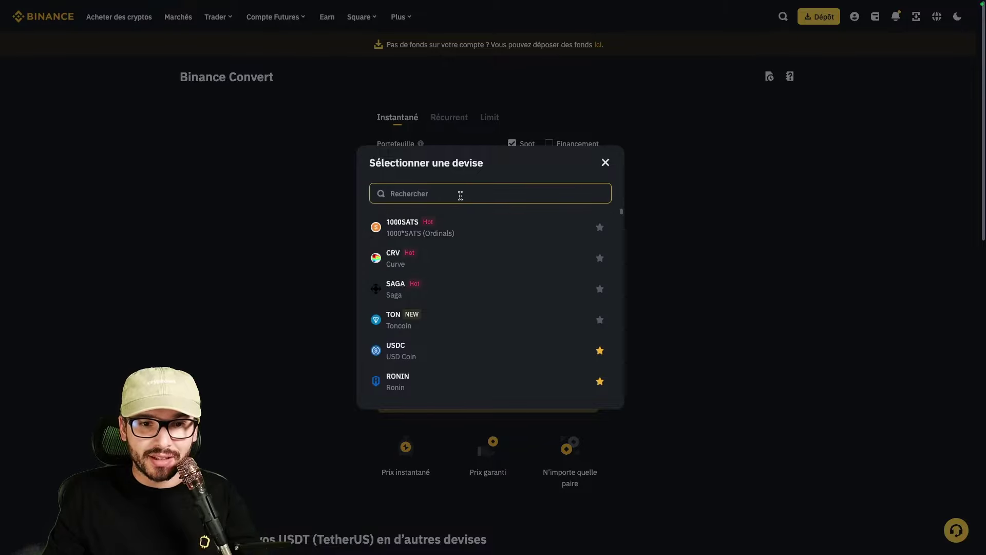
{"action": "type", "text": "eth"}
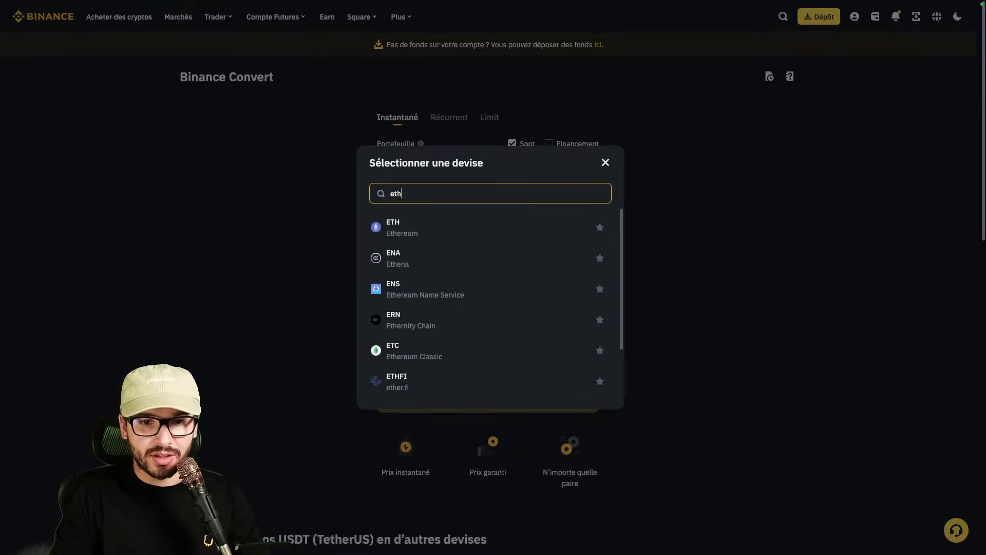
{"action": "left_click", "coordinate": [434, 223]}
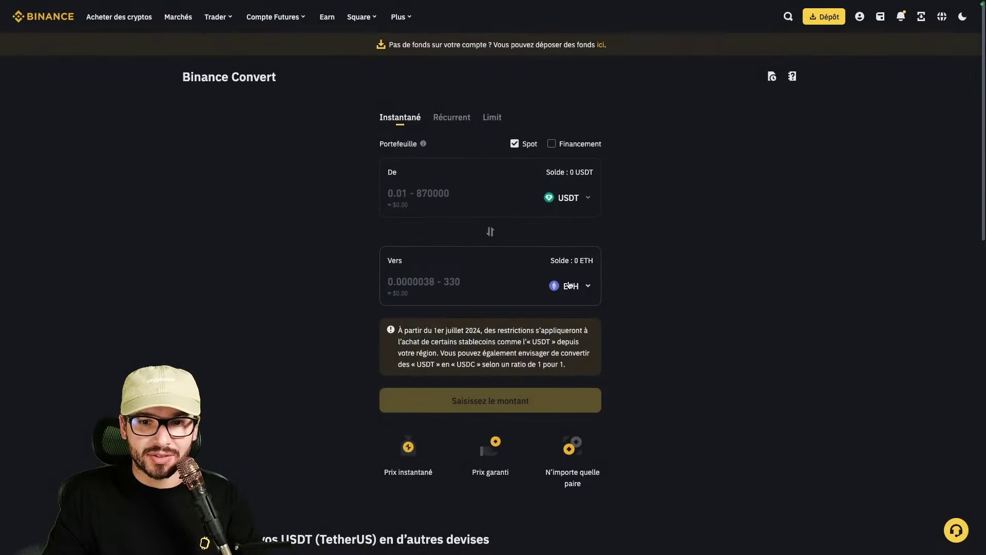
{"action": "left_click", "coordinate": [585, 207]}
{"action": "type", "text": "eur"}
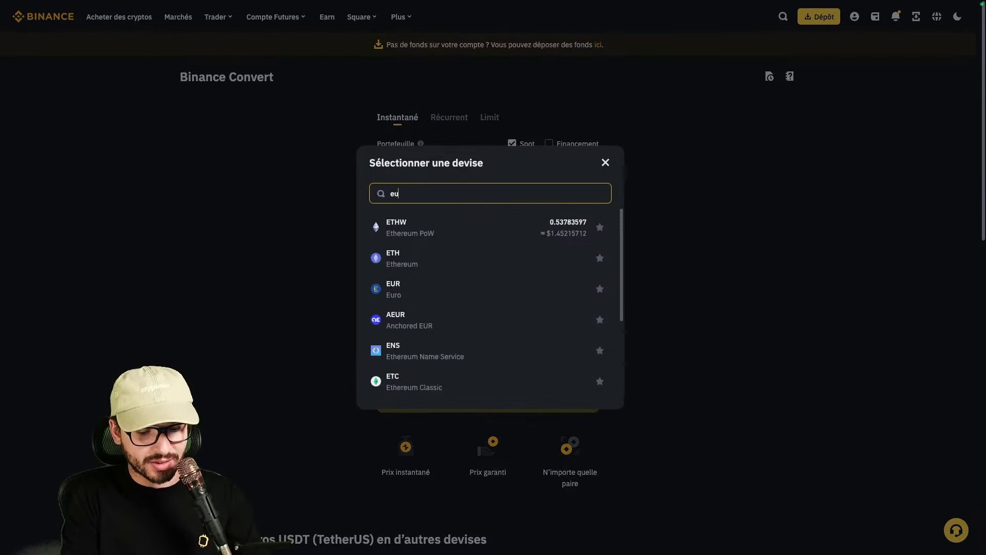
{"action": "left_click", "coordinate": [422, 223]}
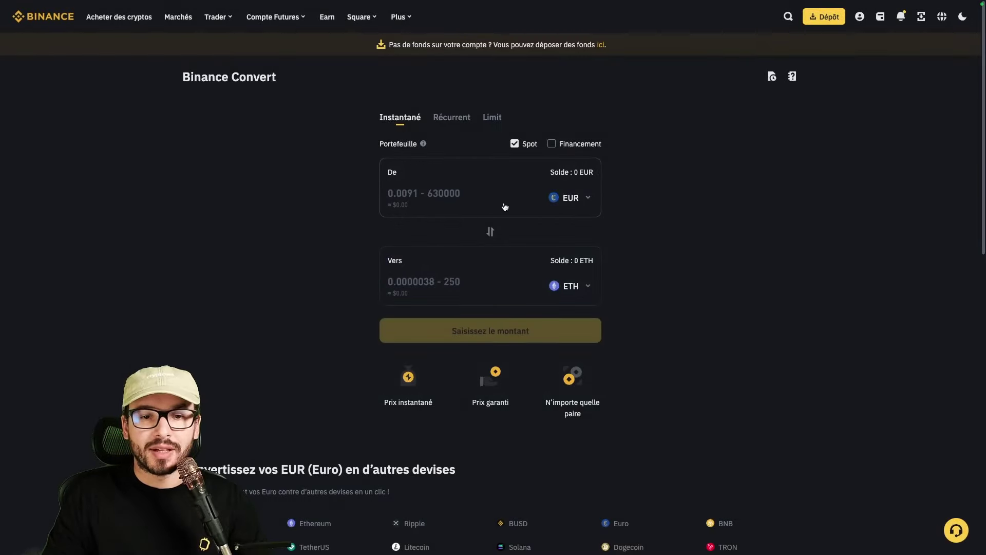
Enter 500 EUR as the amount to convert and review the equivalent in ETH.
{"action": "left_click", "coordinate": [464, 194]}
{"action": "type", "text": "500"}
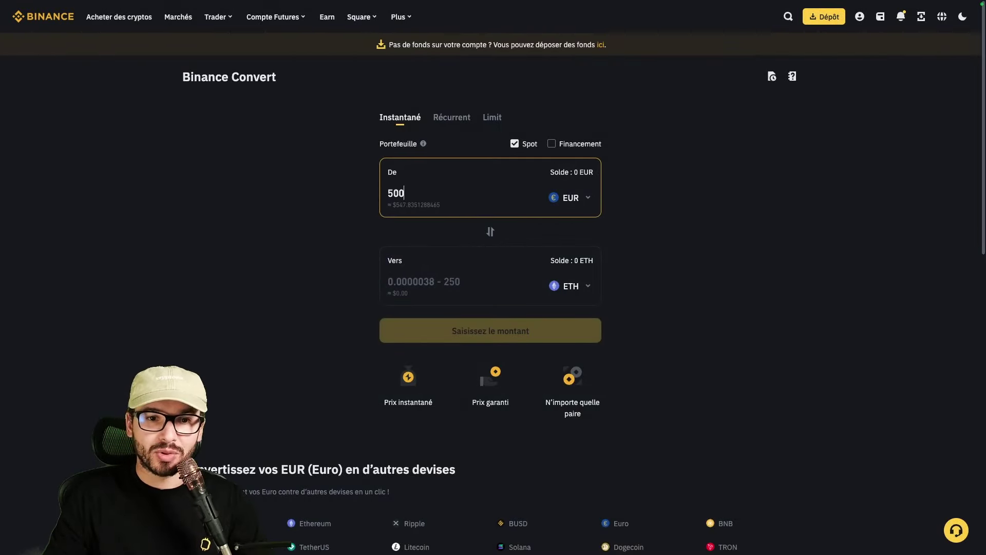
{"action": "left_click", "coordinate": [584, 174]}
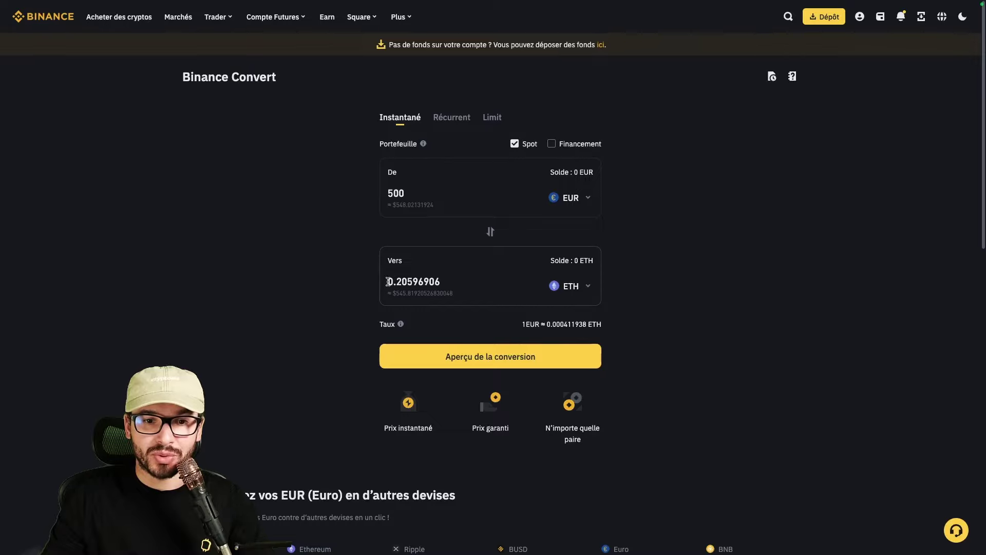
{"action": "left_click_drag", "start_coordinate": [393, 281], "coordinate": [448, 281]}
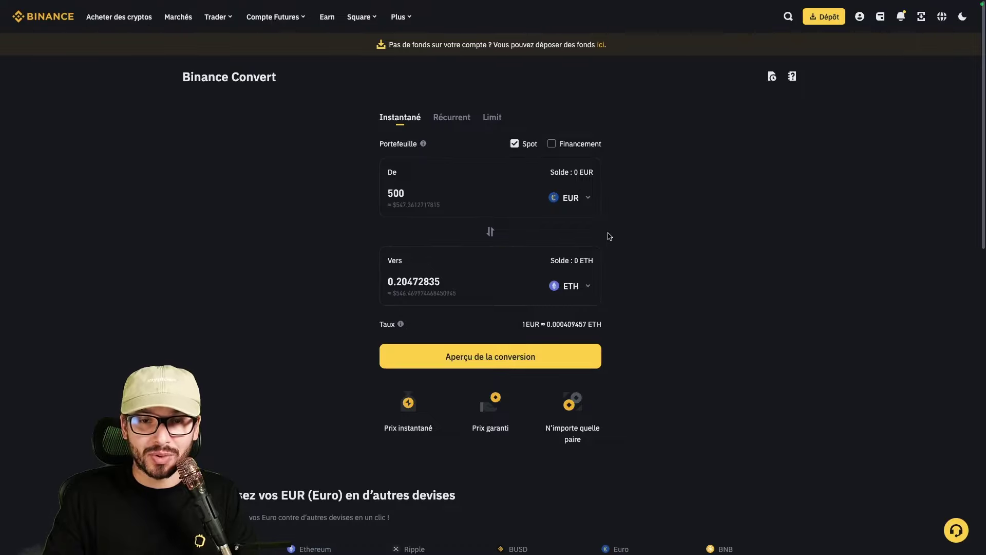
Reverse the conversion direction so that ETH is the source, and choose USDC as the target currency.
{"action": "left_click", "coordinate": [490, 231]}
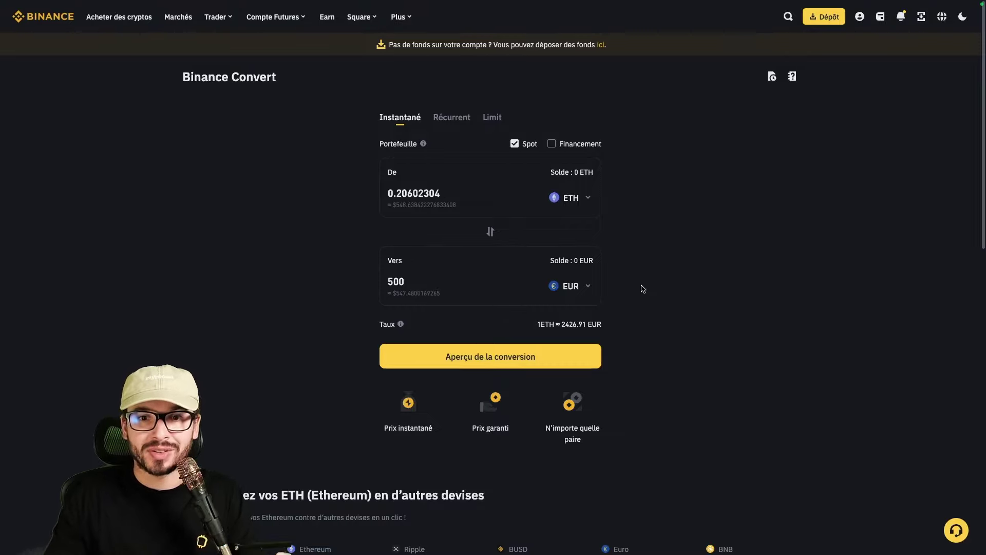
{"action": "left_click", "coordinate": [572, 288]}
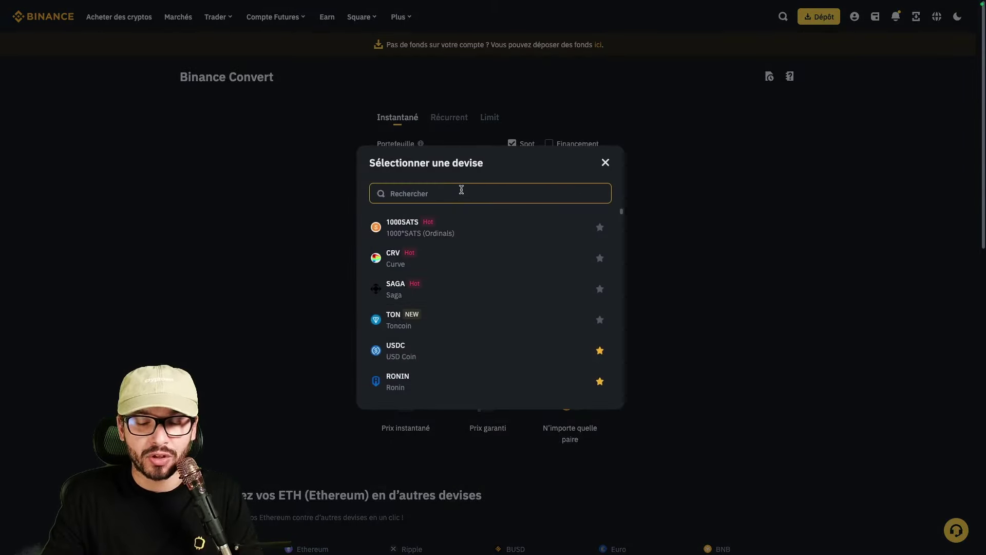
{"action": "type", "text": "usdc"}
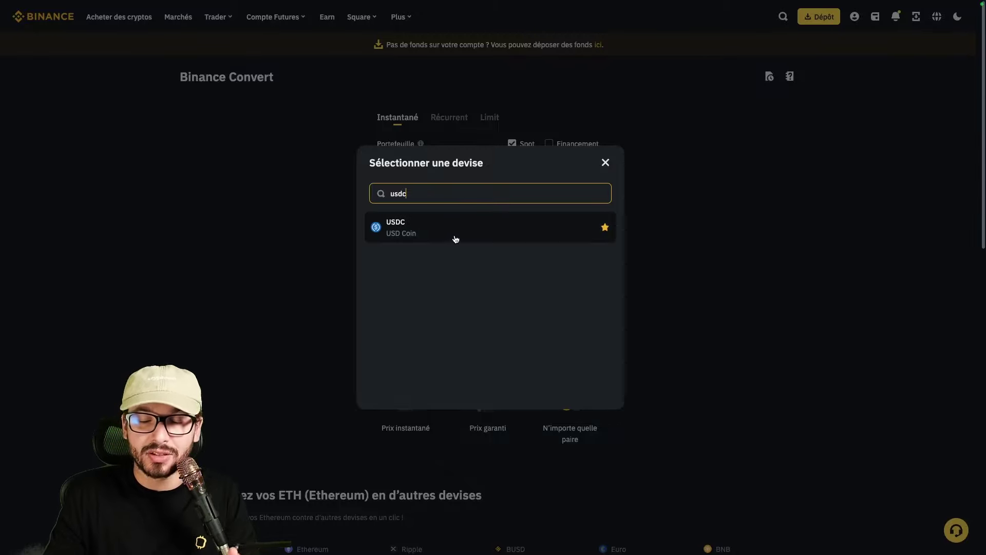
{"action": "left_click", "coordinate": [452, 237]}
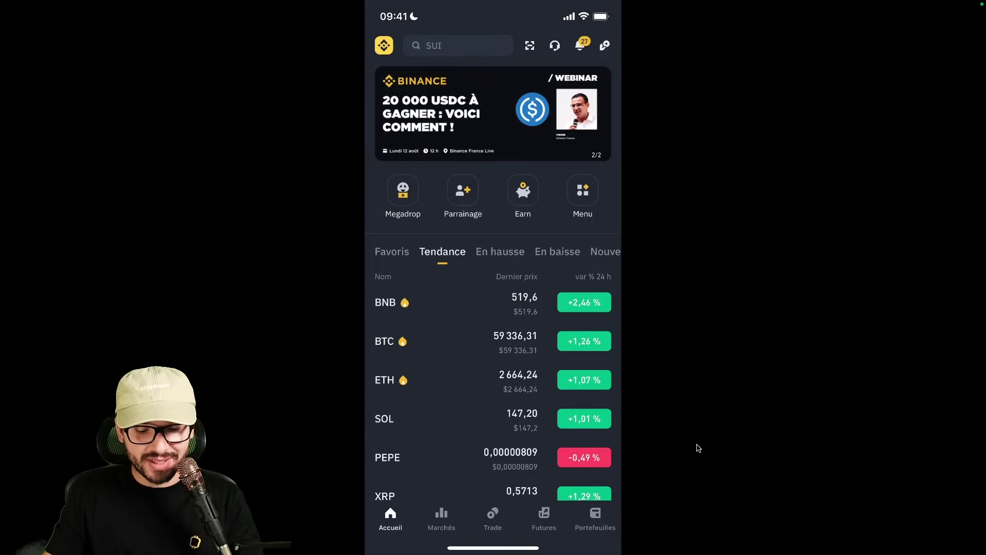
In the Binance mobile app, open the trading section and switch from Spot to Convertir.
{"action": "left_click", "coordinate": [500, 524]}
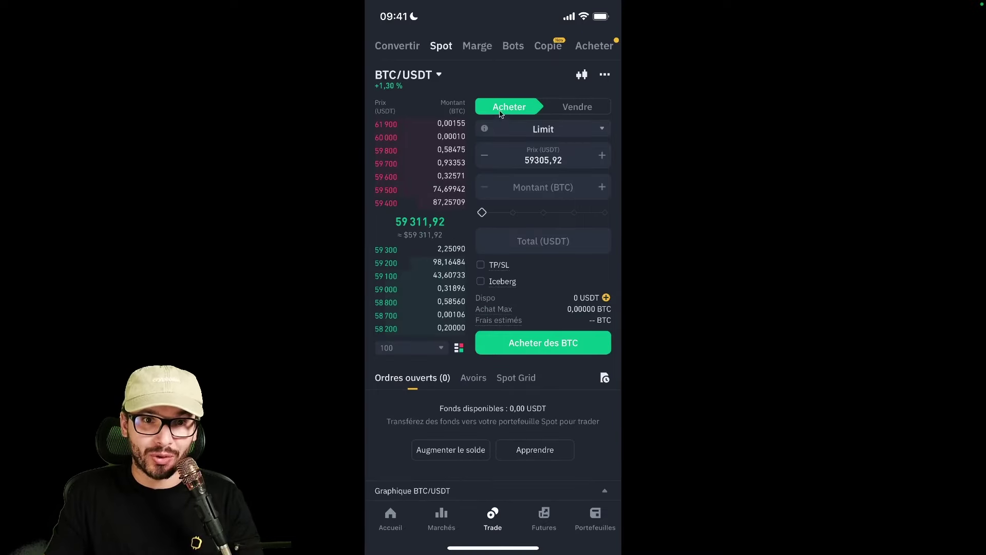
{"action": "left_click", "coordinate": [397, 46]}
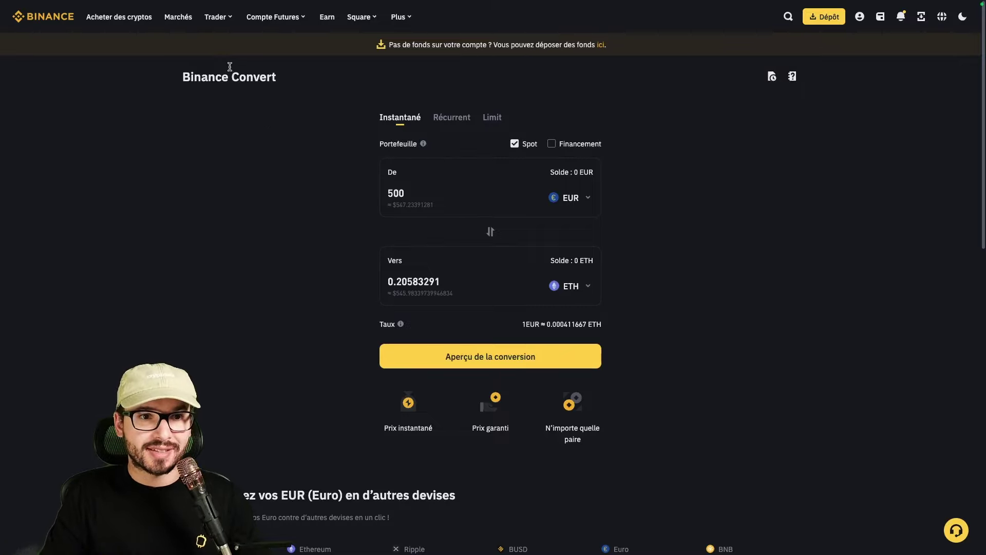
On the Binance website, open the Spot trading page and look at its list of trading pairs.
{"action": "mouse_move", "coordinate": [226, 25]}
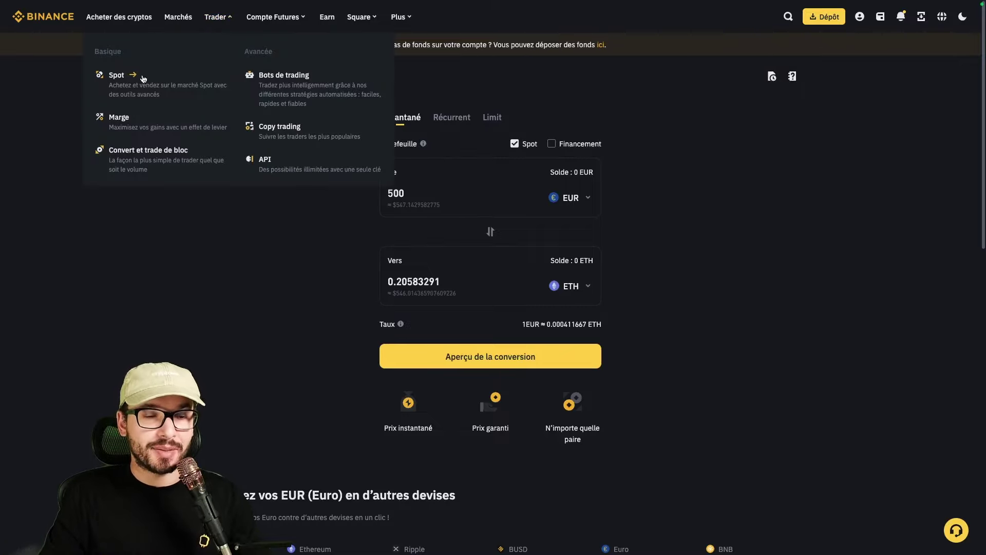
{"action": "left_click", "coordinate": [123, 86]}
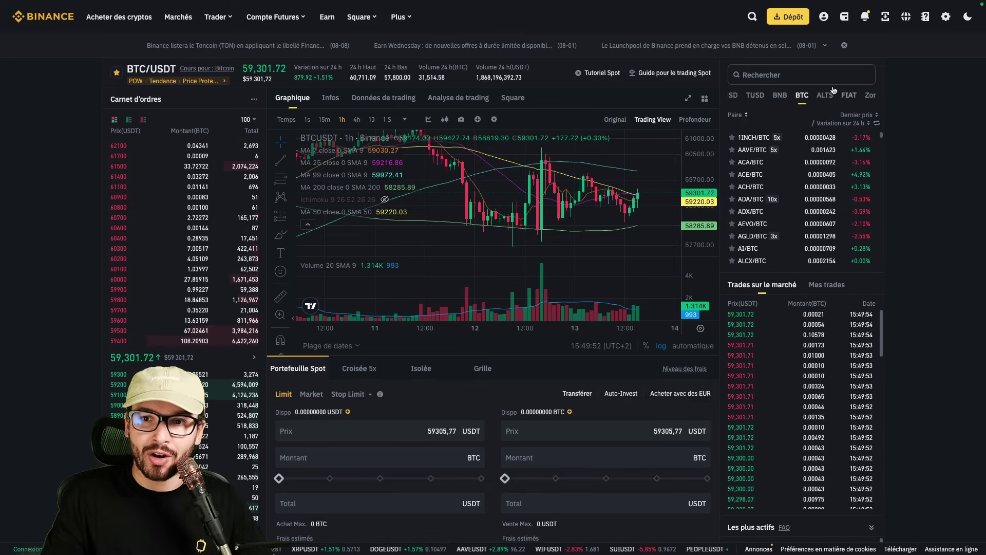
{"action": "mouse_move", "coordinate": [751, 145]}
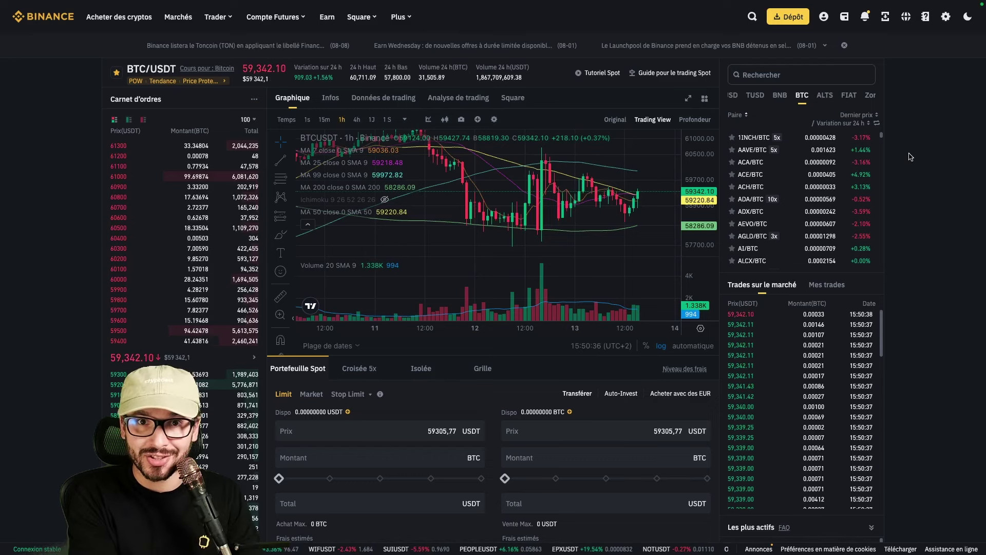
Search the Spot trading pairs for eth, open the ETH/EUR pair and check its name above the chart.
{"action": "left_click", "coordinate": [771, 76]}
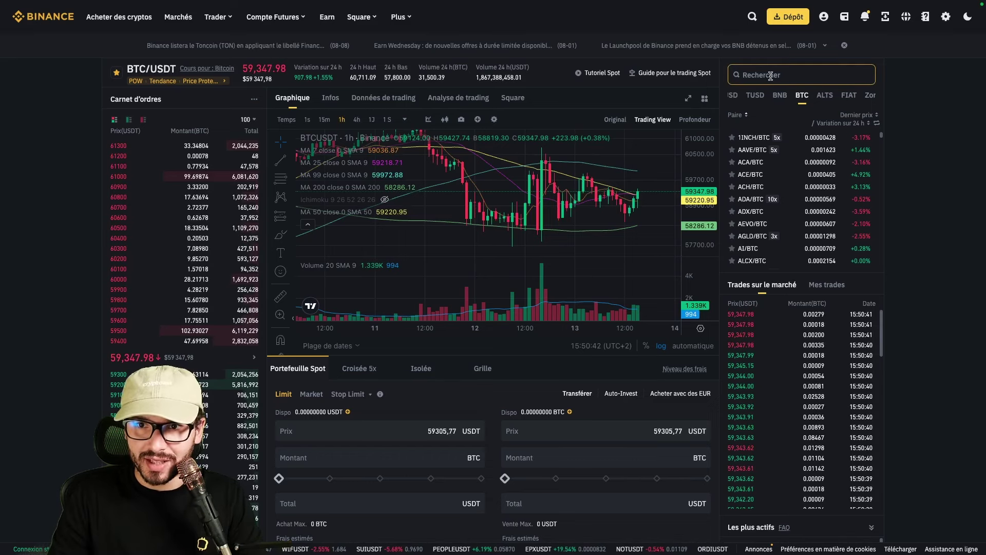
{"action": "left_click", "coordinate": [770, 75]}
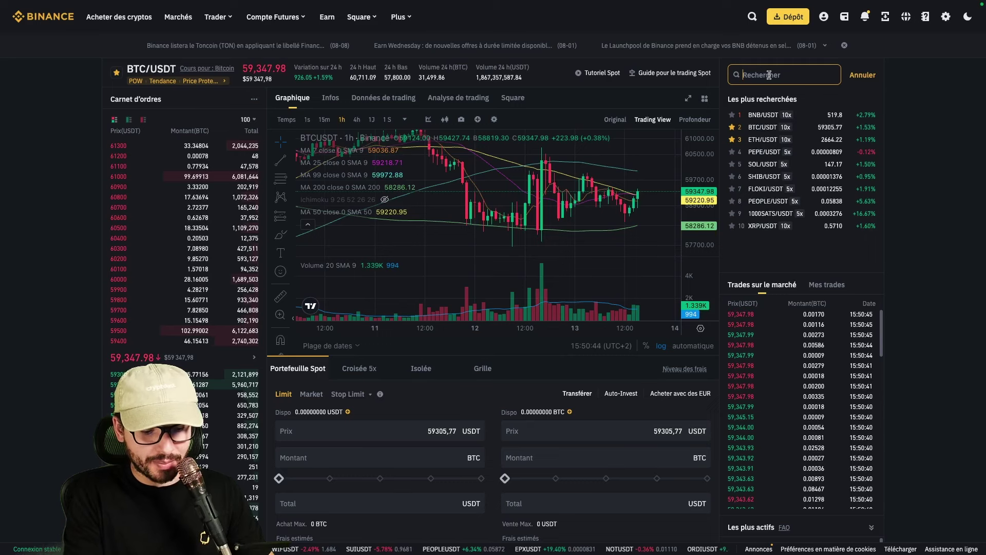
{"action": "type", "text": "eth"}
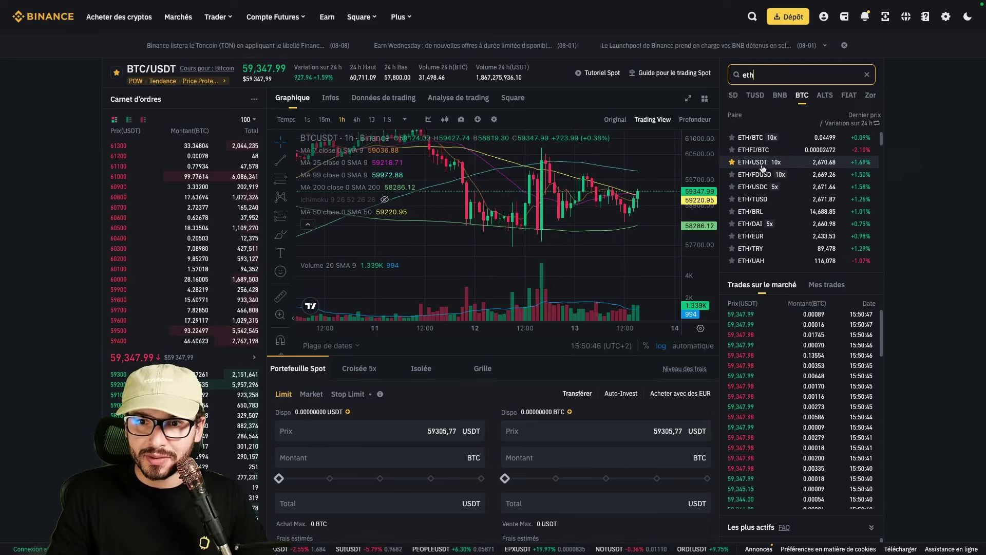
{"action": "scroll", "coordinate": [759, 234], "scroll_direction": "down", "scroll_amount": 1}
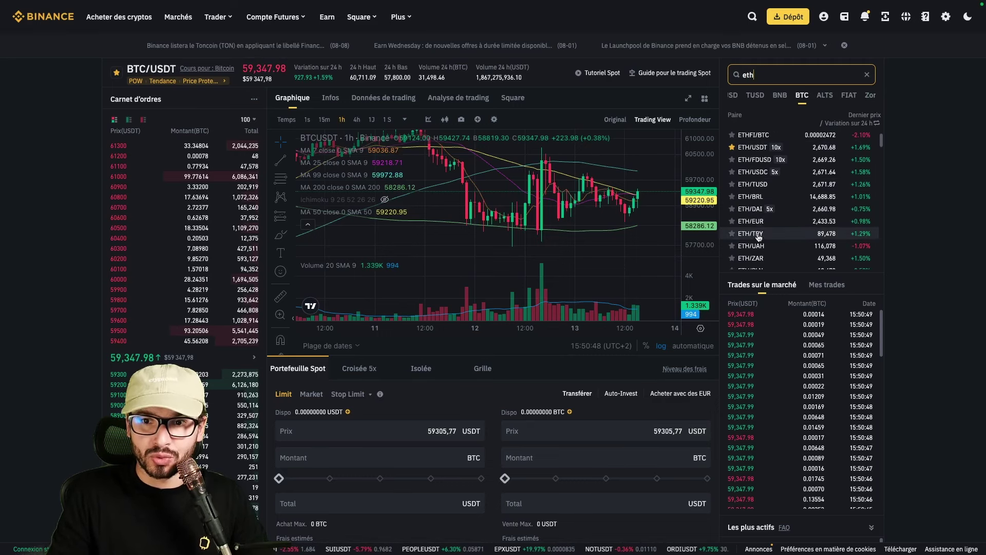
{"action": "scroll", "coordinate": [770, 225], "scroll_direction": "down", "scroll_amount": 1}
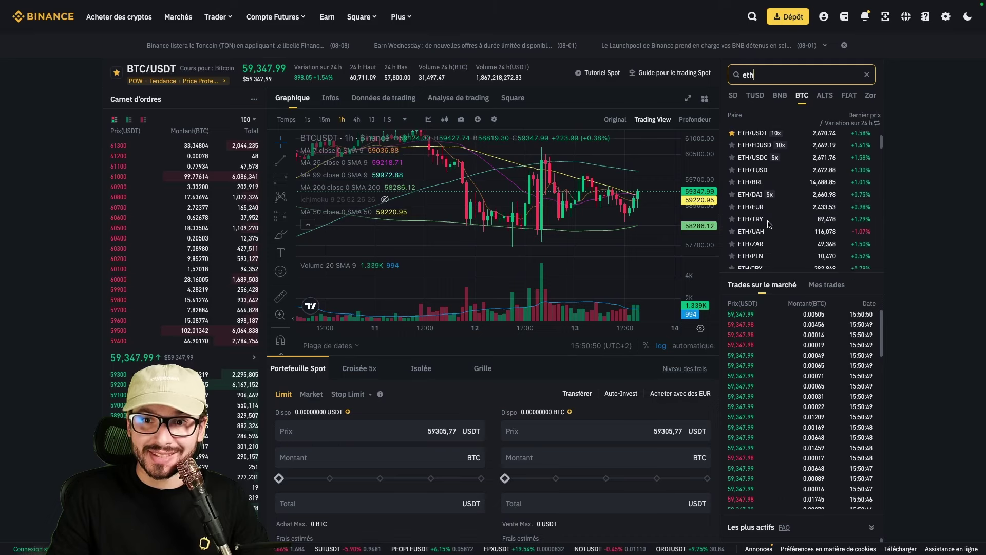
{"action": "scroll", "coordinate": [766, 218], "scroll_direction": "down", "scroll_amount": 1}
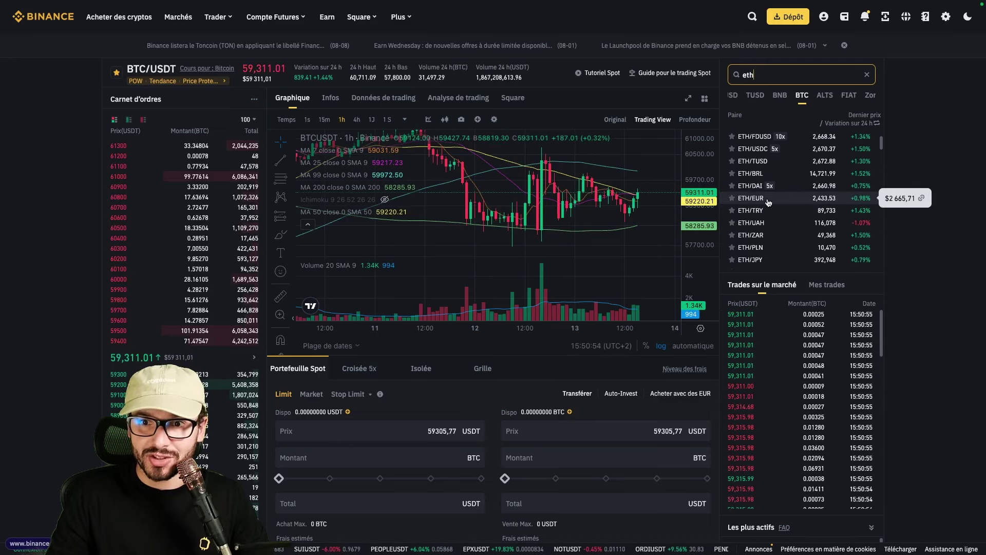
{"action": "left_click", "coordinate": [772, 201]}
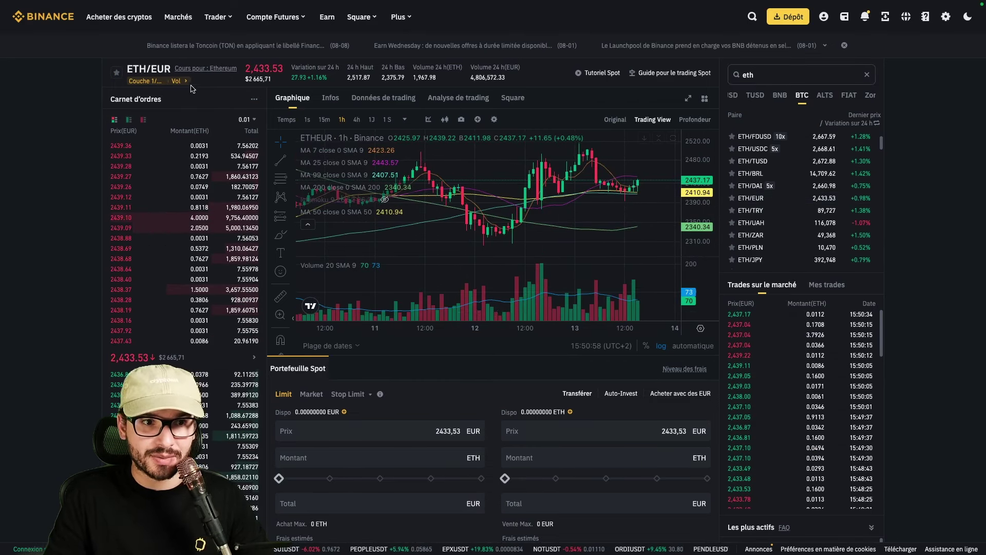
{"action": "left_click_drag", "start_coordinate": [127, 68], "coordinate": [137, 68]}
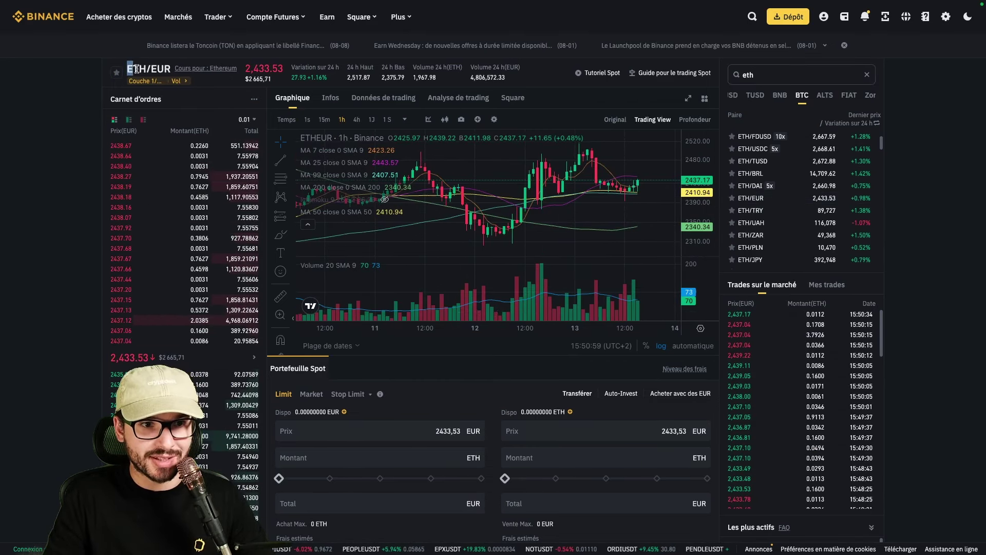
{"action": "left_click", "coordinate": [169, 71]}
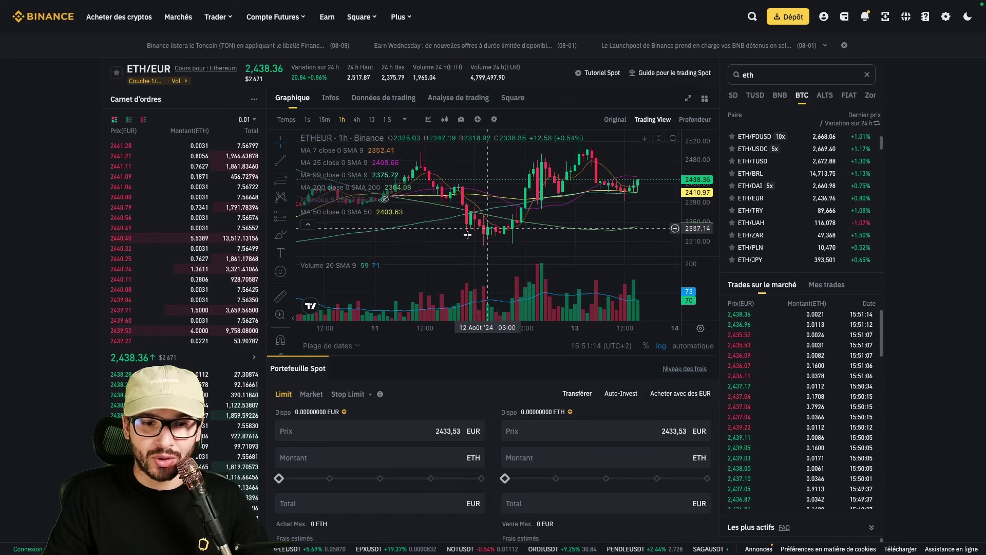
Choose the Market order type for ETH/EUR and enter 500 EUR as the total to spend on buying ETH.
{"action": "scroll", "coordinate": [263, 221], "scroll_direction": "down", "scroll_amount": 3}
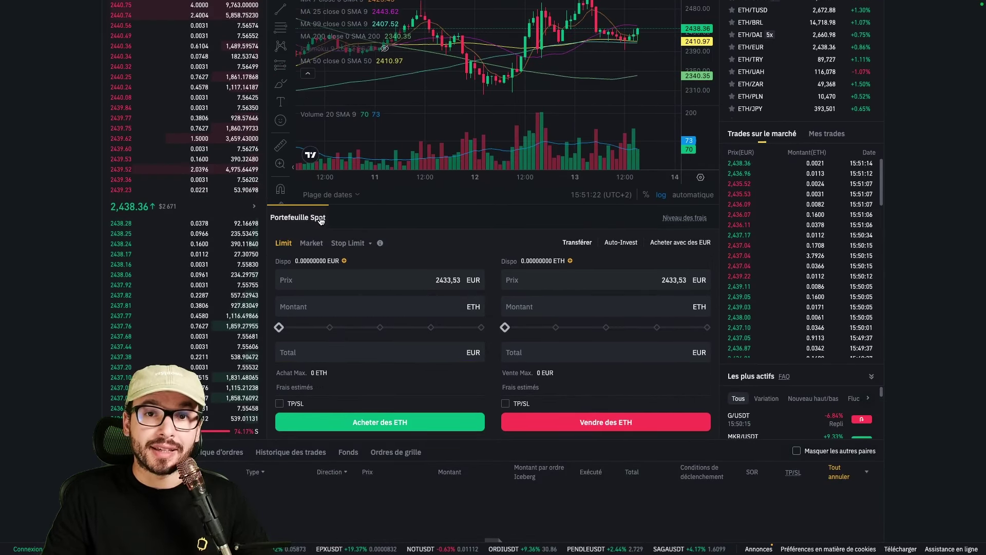
{"action": "mouse_move", "coordinate": [263, 220]}
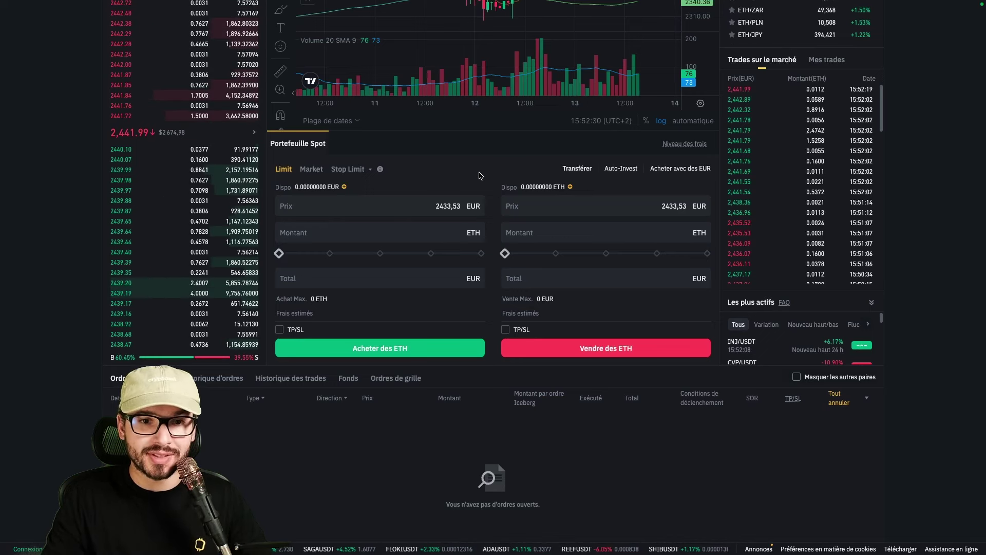
{"action": "left_click", "coordinate": [313, 173]}
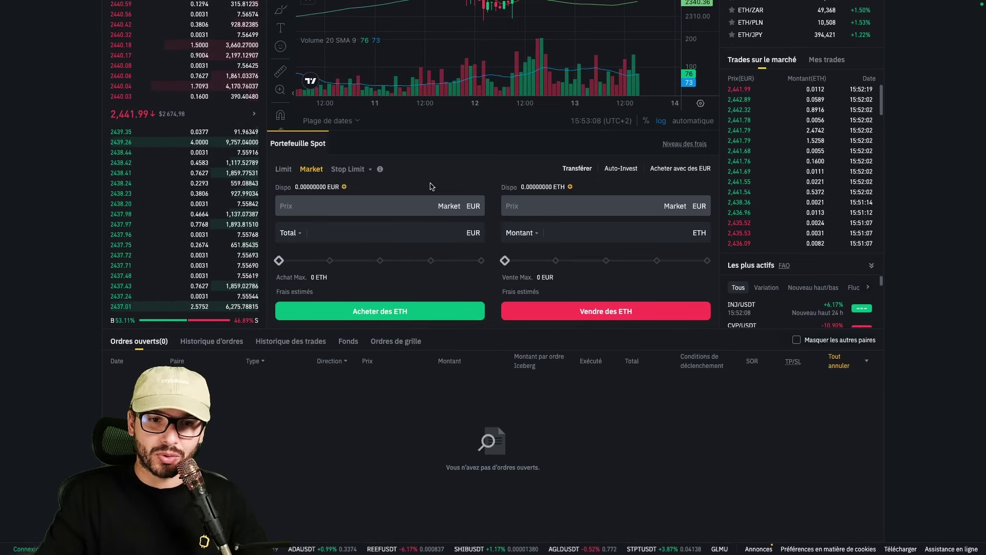
{"action": "left_click", "coordinate": [382, 235]}
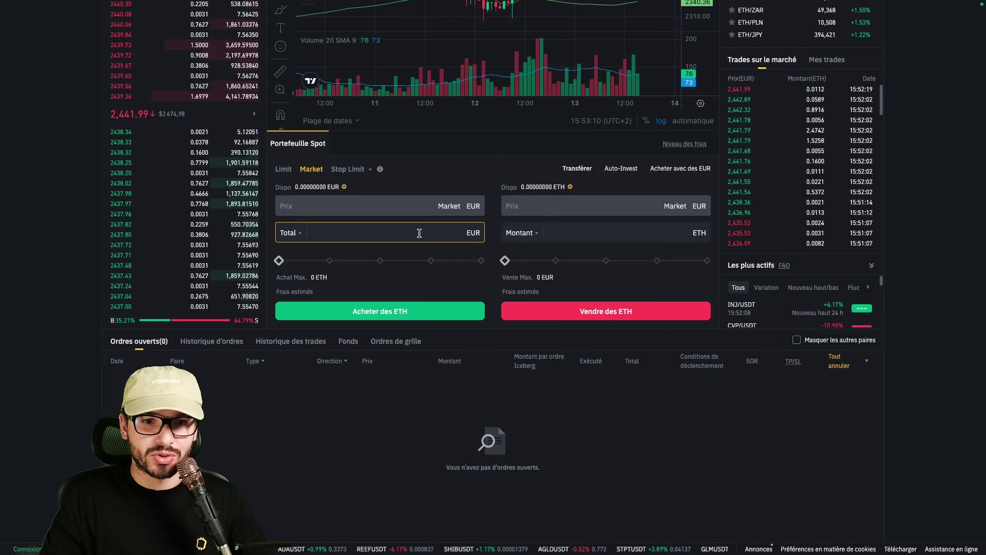
{"action": "type", "text": "500"}
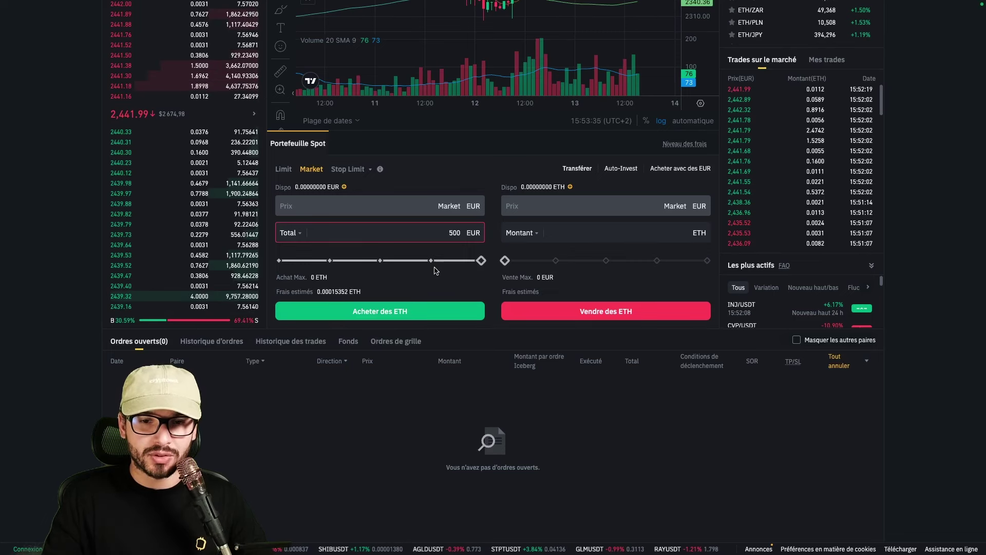
Clear the total of the market buy order and enter 1 ETH as the amount of the market sell order.
{"action": "left_click_drag", "start_coordinate": [448, 232], "coordinate": [461, 231]}
{"action": "key", "text": "BackSpace"}
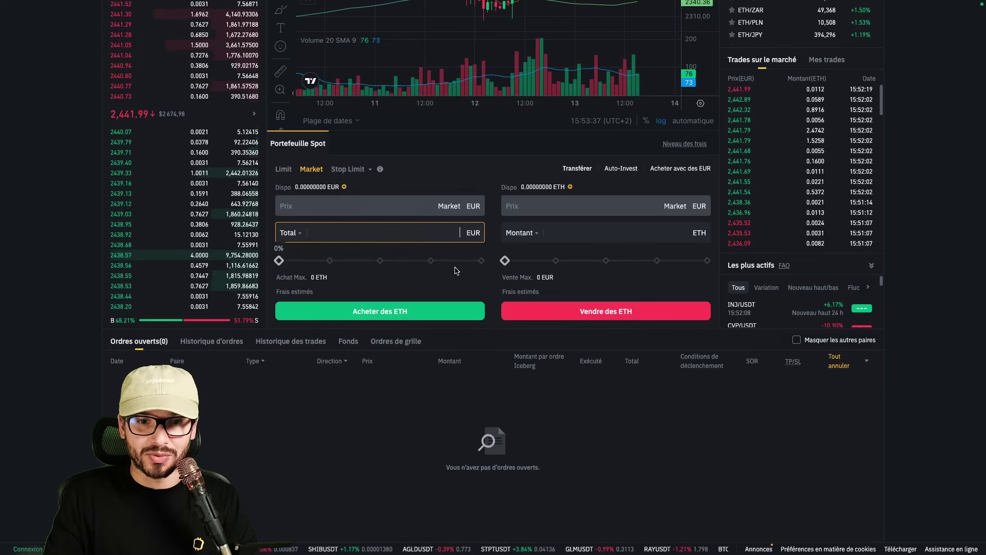
{"action": "left_click", "coordinate": [642, 230]}
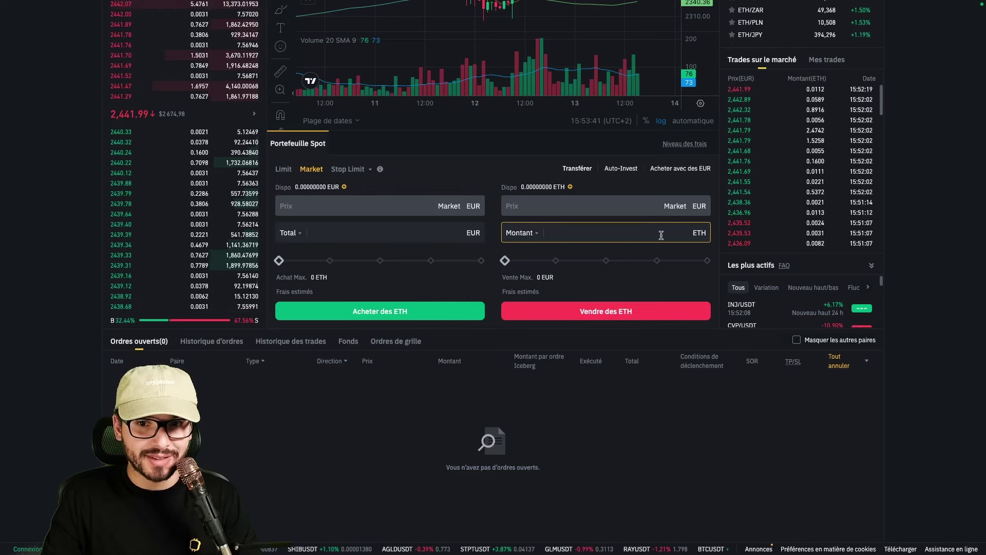
{"action": "type", "text": "1"}
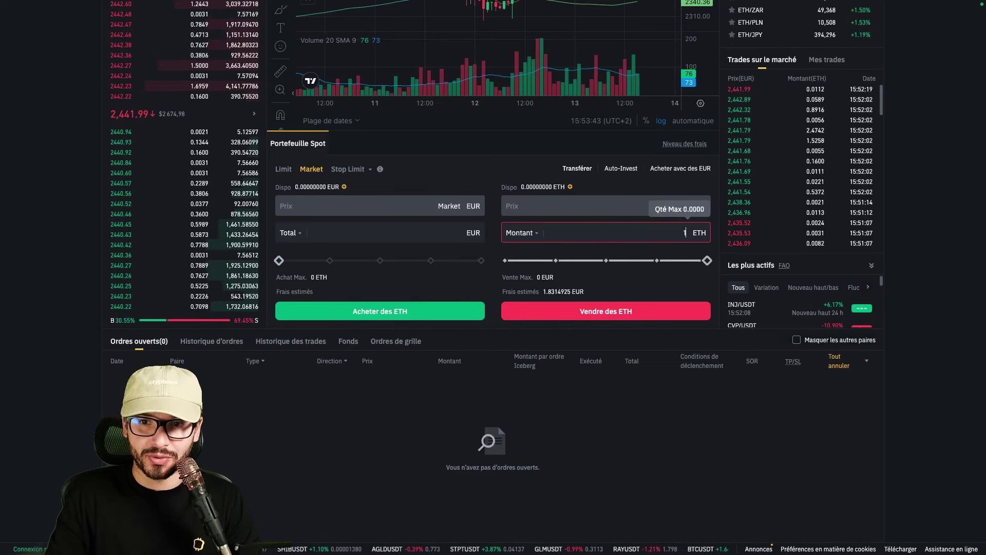
{"action": "left_click", "coordinate": [665, 282]}
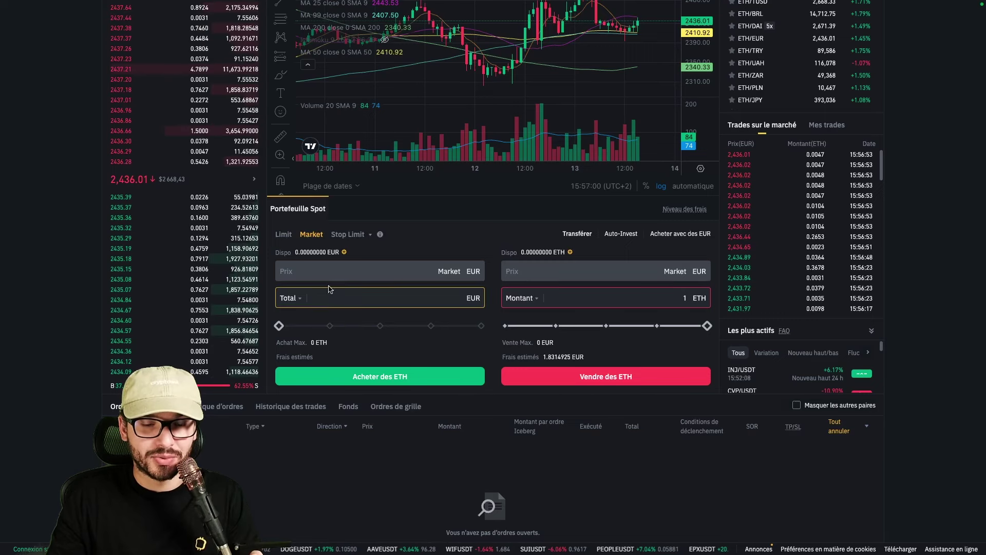
Switch to the Limit order type, set the buy price to 2000 EUR and the amount to 2 ETH, and check the total.
{"action": "scroll", "coordinate": [318, 268], "scroll_direction": "down", "scroll_amount": 1}
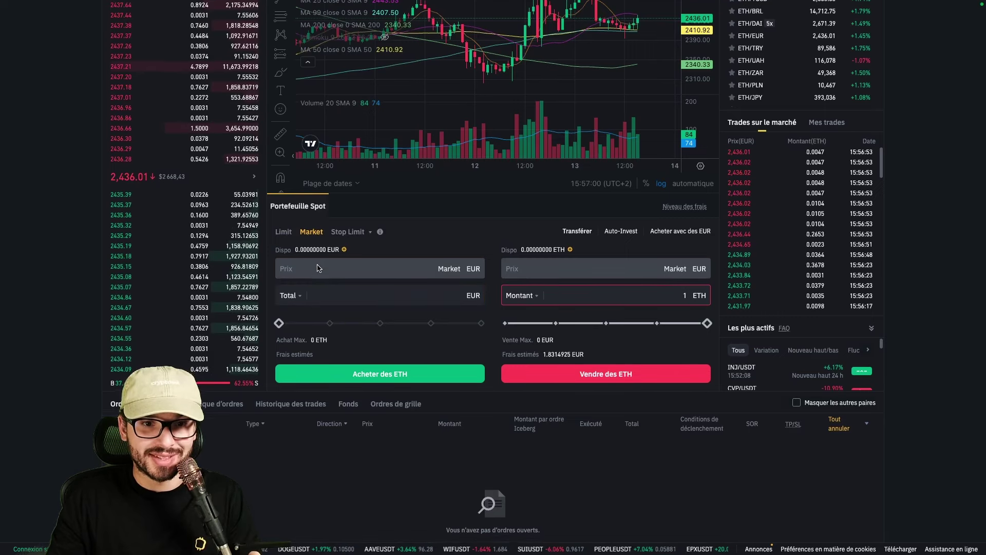
{"action": "left_click", "coordinate": [284, 231]}
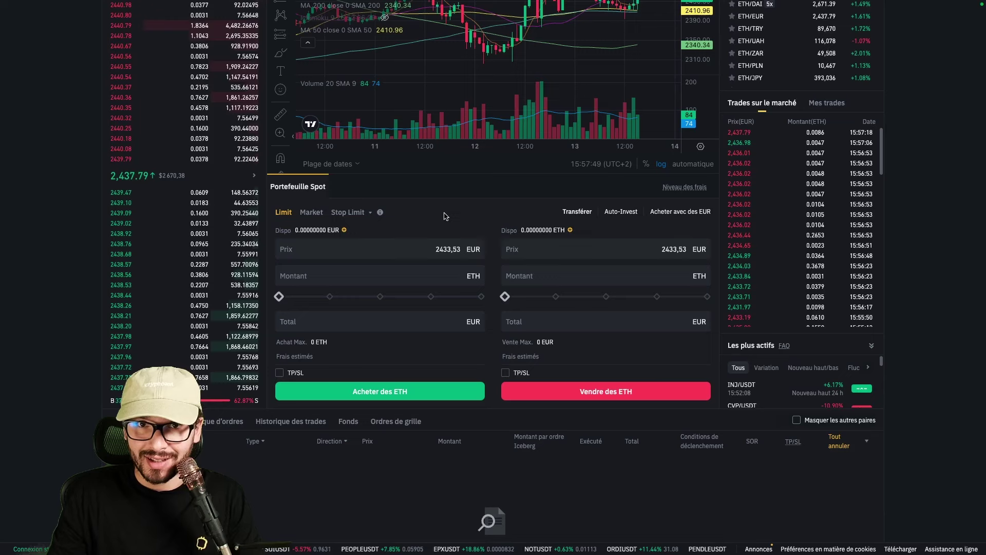
{"action": "left_click", "coordinate": [439, 249]}
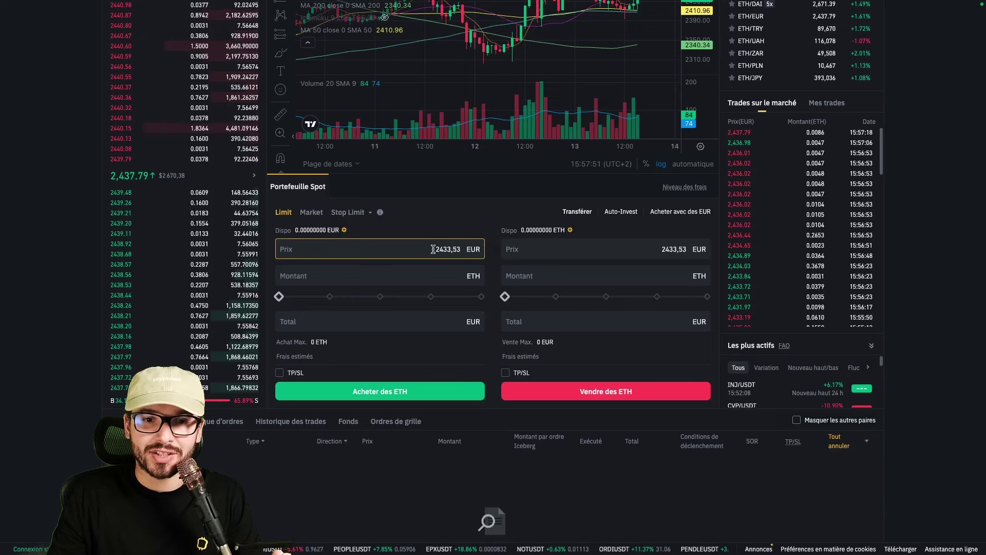
{"action": "left_click_drag", "start_coordinate": [439, 249], "coordinate": [472, 253]}
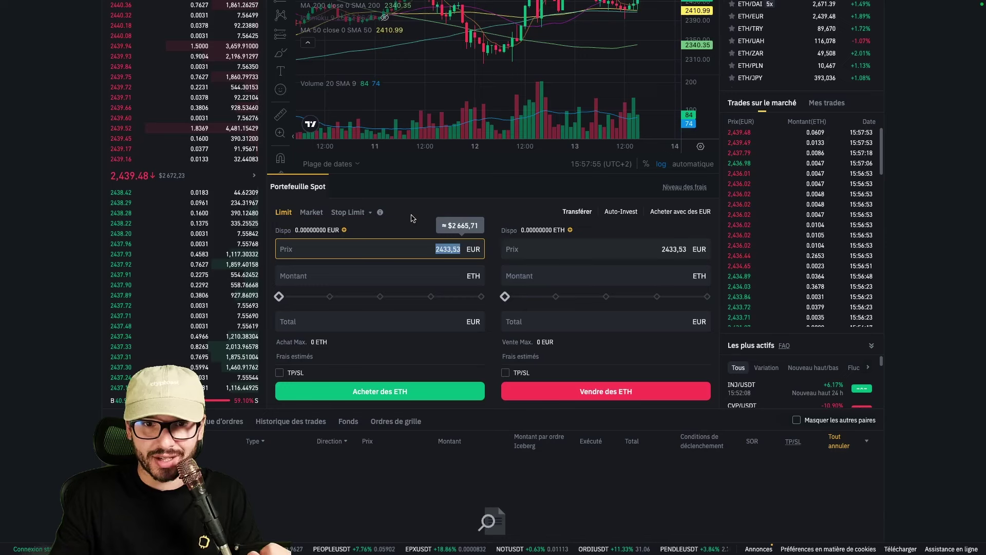
{"action": "type", "text": "2000"}
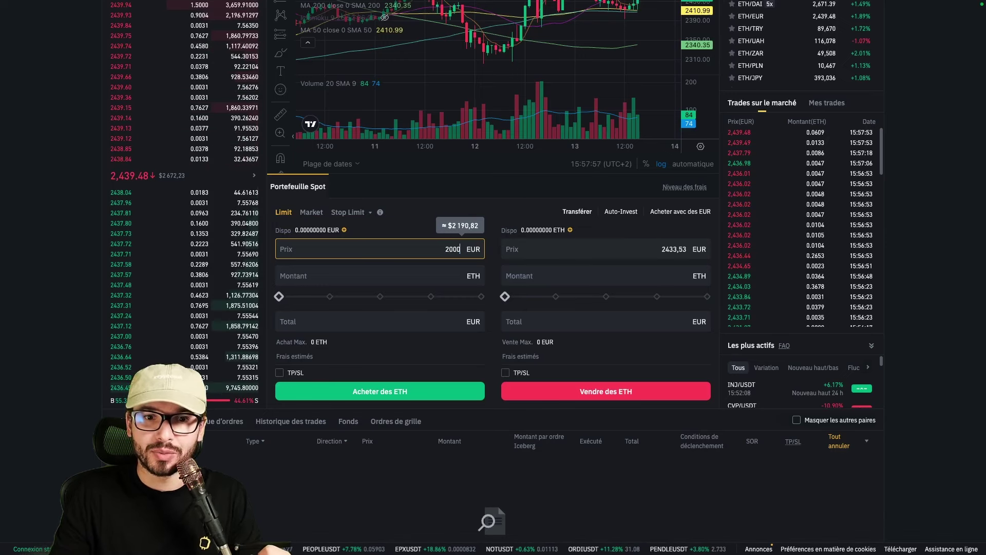
{"action": "key", "text": "Tab"}
{"action": "type", "text": "2"}
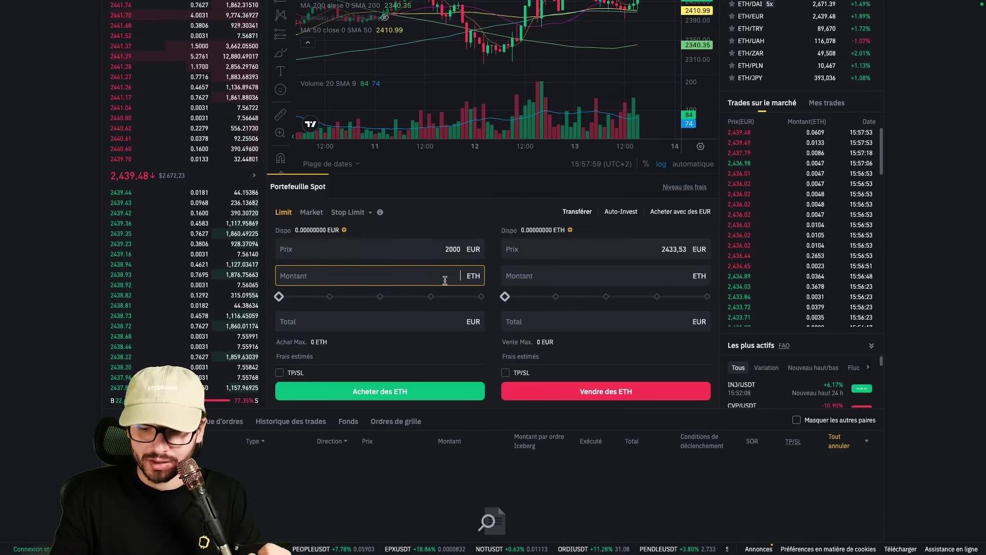
{"action": "left_click", "coordinate": [389, 319]}
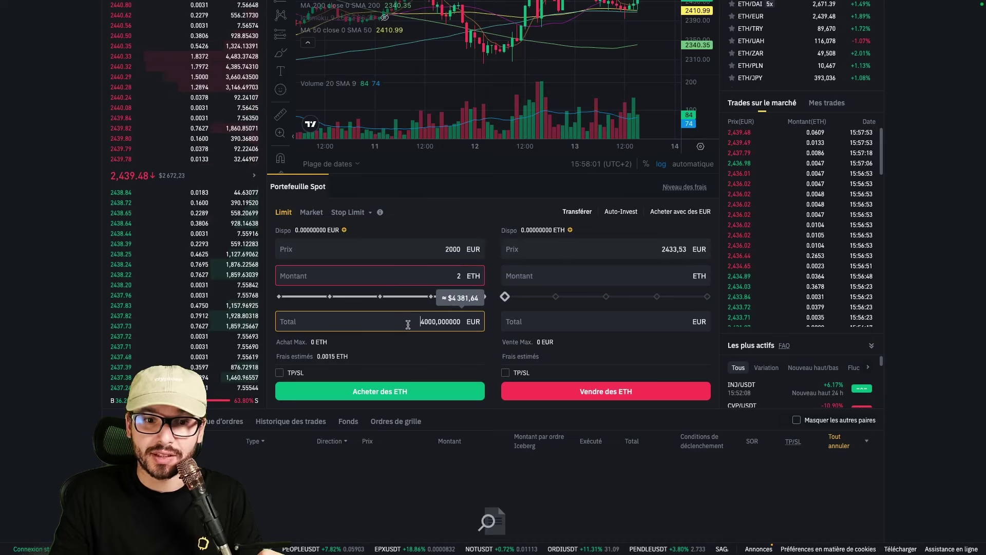
{"action": "left_click", "coordinate": [461, 343]}
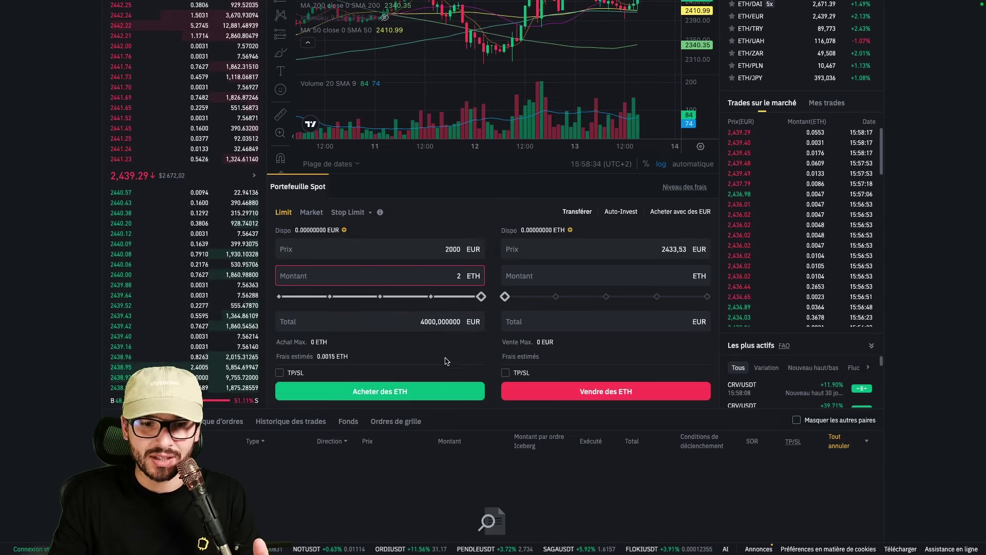
Set the limit sell order's price to 5000 EUR and its amount to 2 ETH.
{"action": "scroll", "coordinate": [447, 361], "scroll_direction": "down", "scroll_amount": 3}
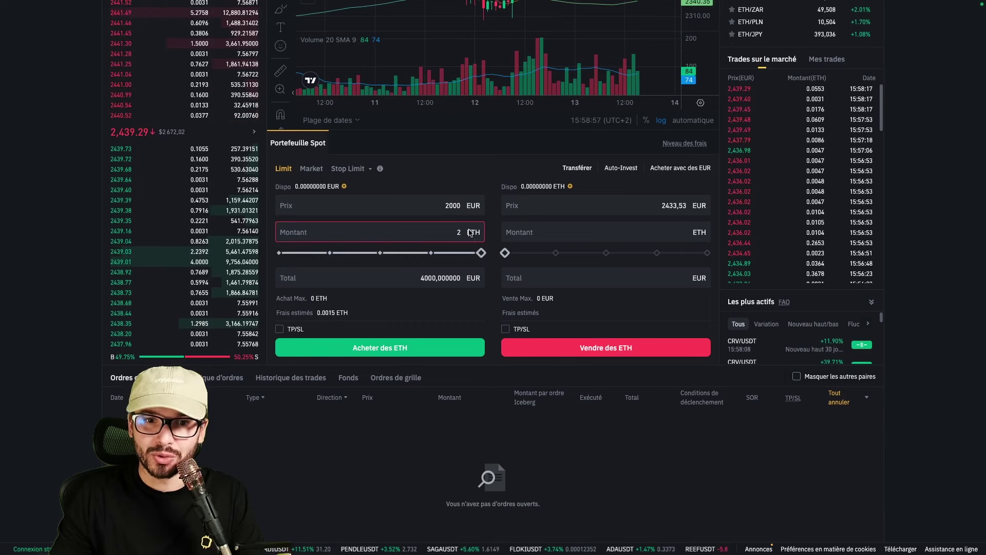
{"action": "scroll", "coordinate": [492, 328], "scroll_direction": "up", "scroll_amount": 1}
{"action": "scroll", "coordinate": [492, 327], "scroll_direction": "down", "scroll_amount": 1}
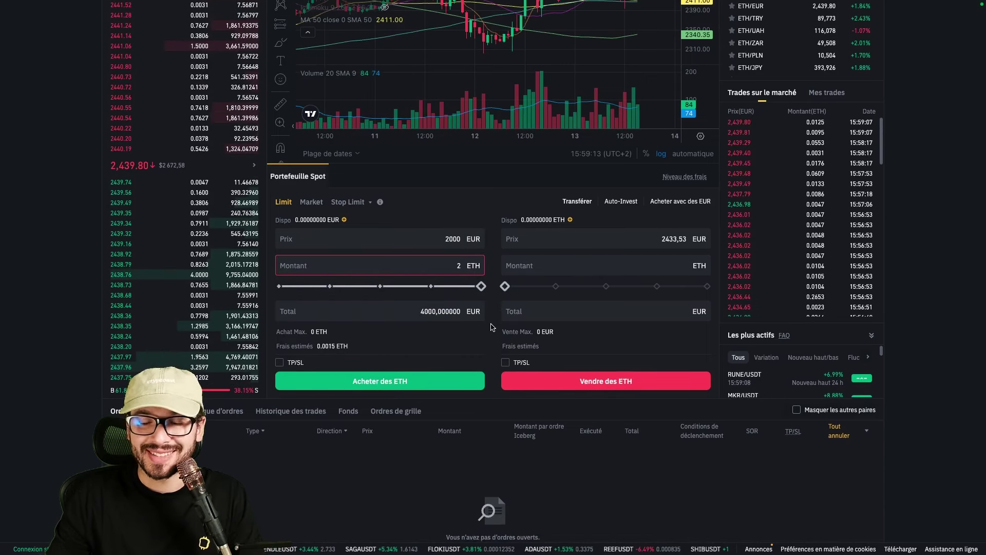
{"action": "scroll", "coordinate": [493, 327], "scroll_direction": "down", "scroll_amount": 3}
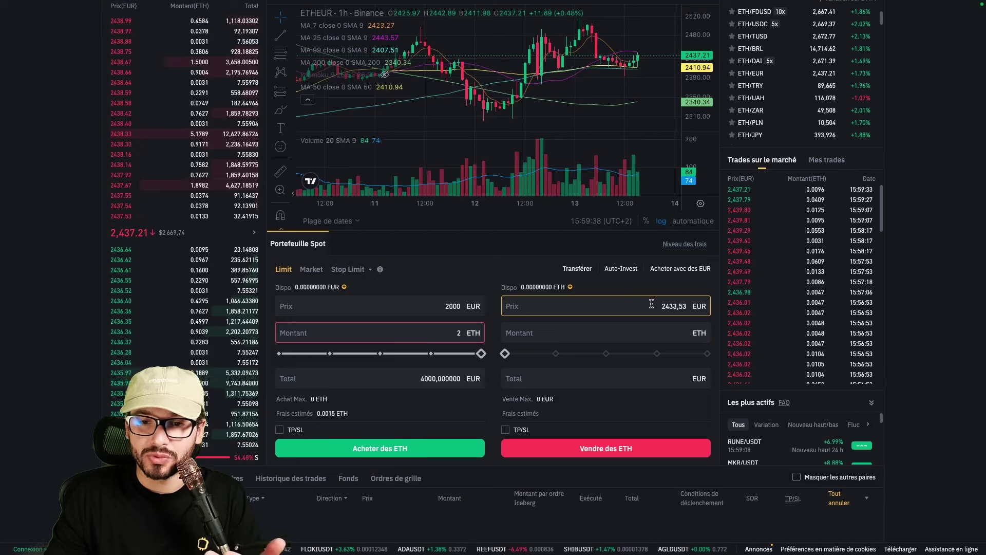
{"action": "scroll", "coordinate": [649, 302], "scroll_direction": "up", "scroll_amount": 1}
{"action": "left_click_drag", "start_coordinate": [650, 315], "coordinate": [703, 317]}
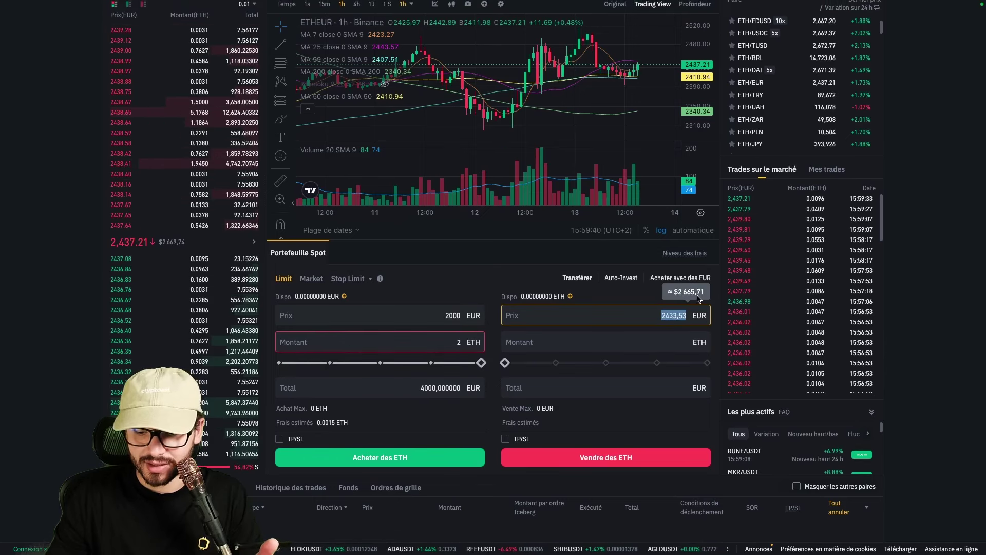
{"action": "type", "text": "5000"}
{"action": "left_click", "coordinate": [681, 343]}
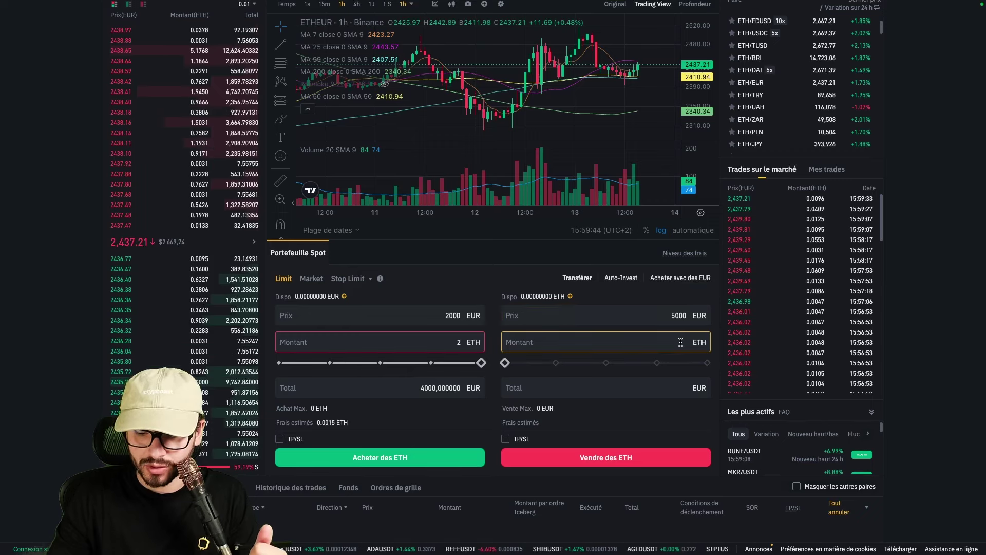
{"action": "type", "text": "2"}
{"action": "left_click", "coordinate": [619, 331]}
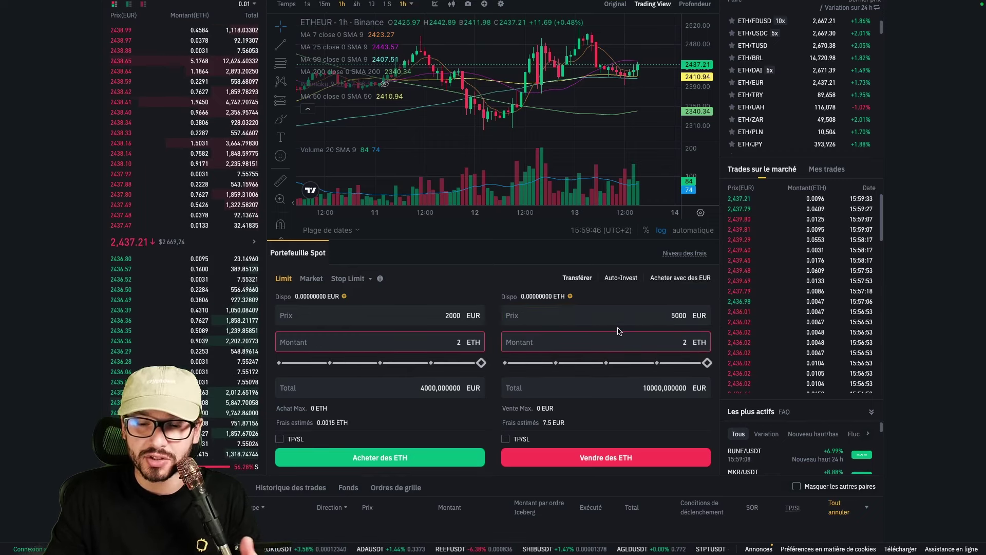
Check the EUR total of the limit sell order and try to place the order to sell ETH.
{"action": "scroll", "coordinate": [670, 365], "scroll_direction": "down", "scroll_amount": 1}
{"action": "left_click_drag", "start_coordinate": [642, 331], "coordinate": [674, 330]}
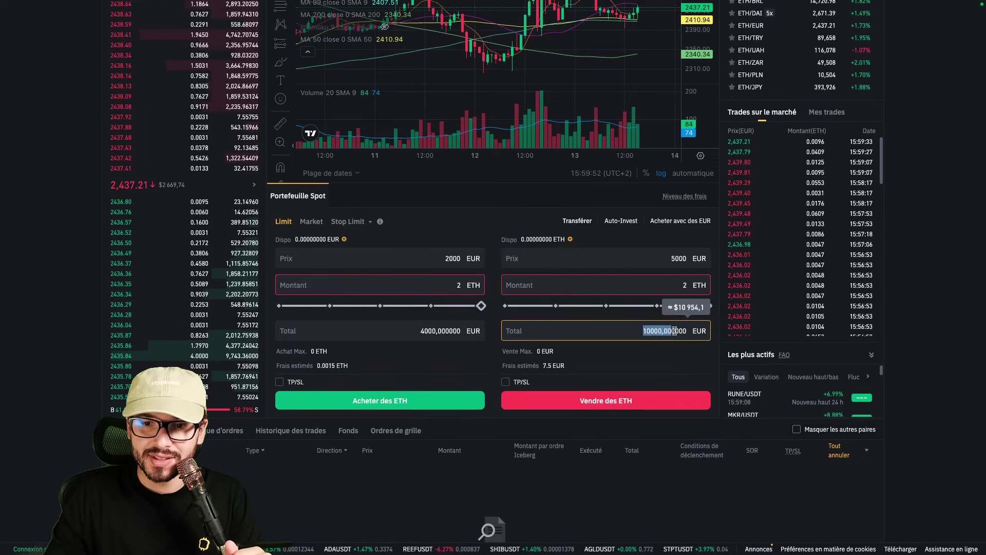
{"action": "scroll", "coordinate": [698, 333], "scroll_direction": "down", "scroll_amount": 2}
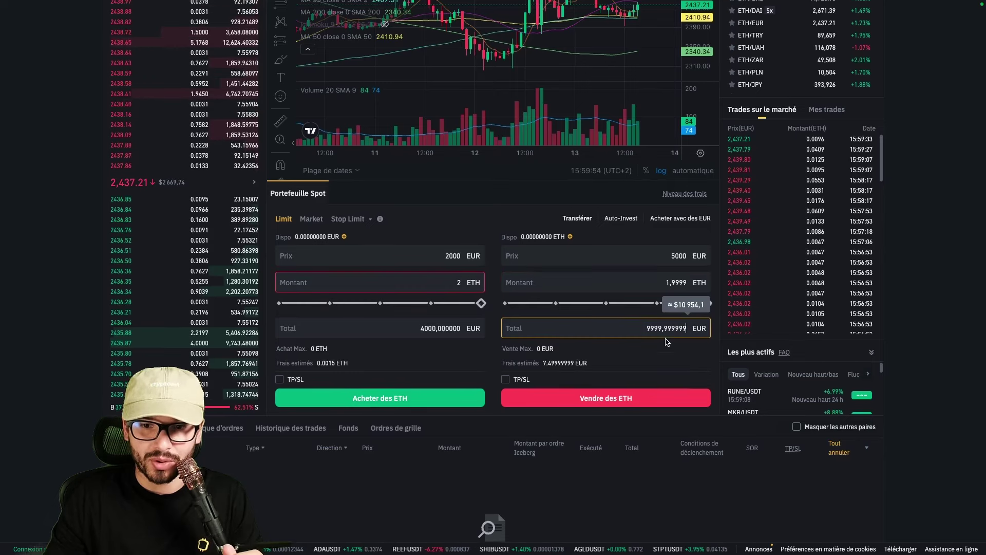
{"action": "left_click", "coordinate": [604, 379]}
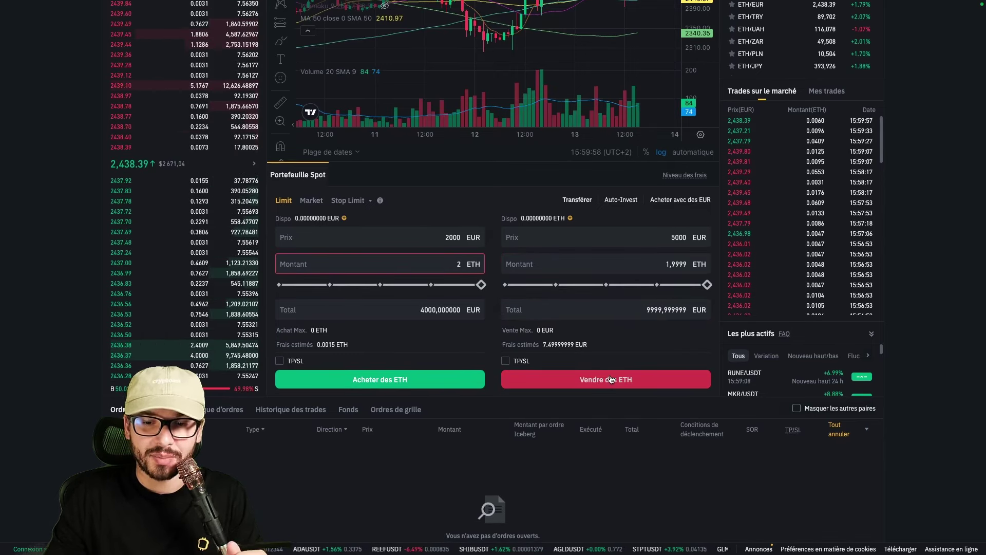
Switch to the mobile app, open Spot trading for BTC/USDT and set the order type to Market.
{"action": "scroll", "coordinate": [612, 379], "scroll_direction": "down", "scroll_amount": 3}
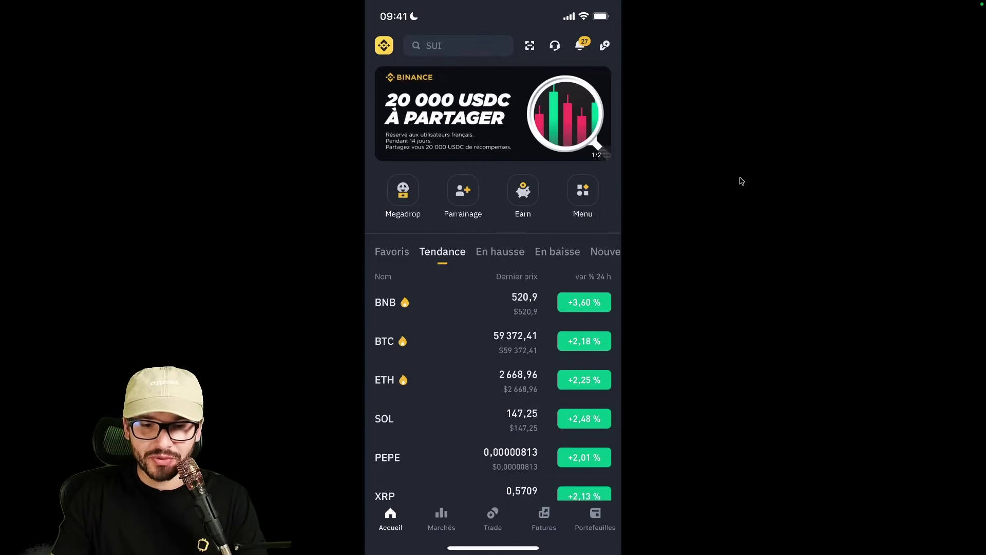
{"action": "left_click", "coordinate": [494, 520]}
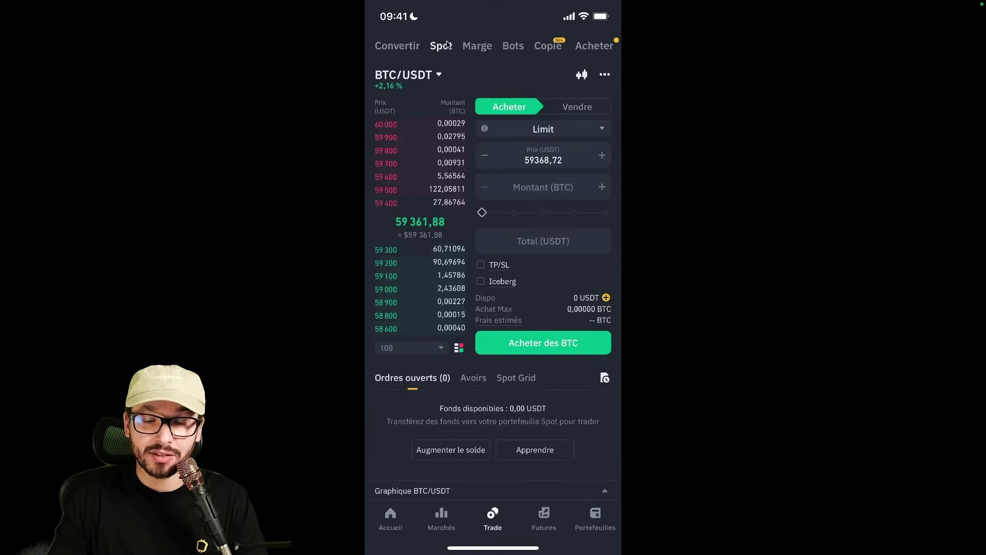
{"action": "left_click", "coordinate": [596, 129]}
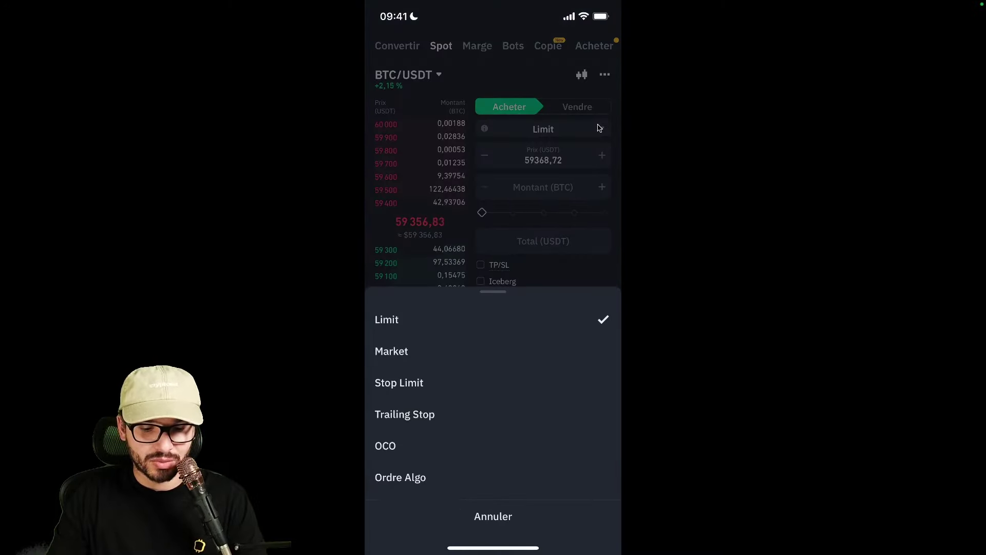
{"action": "left_click", "coordinate": [392, 351]}
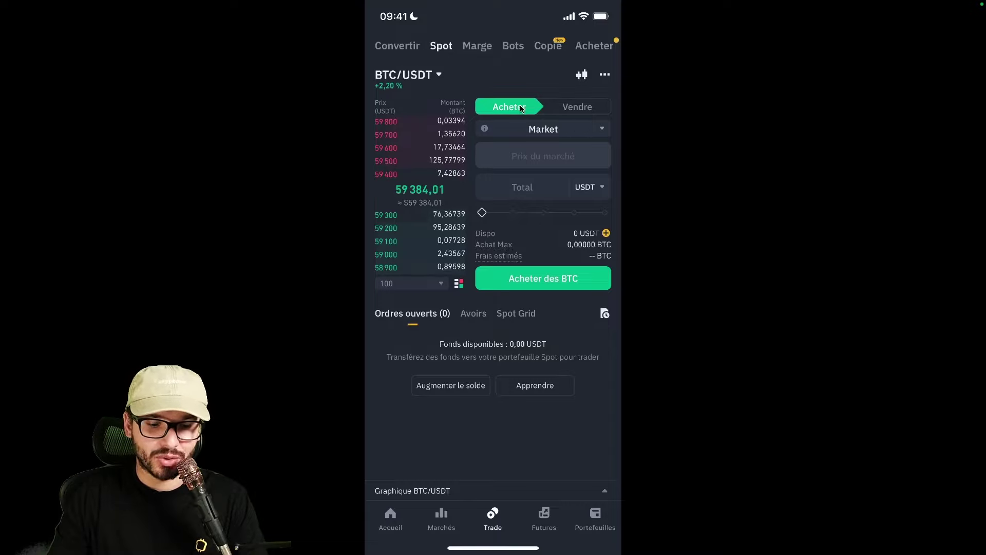
Compare the buy and sell sides of the BTC/USDT market order and set the sell amount to 1 BTC.
{"action": "left_click", "coordinate": [547, 106]}
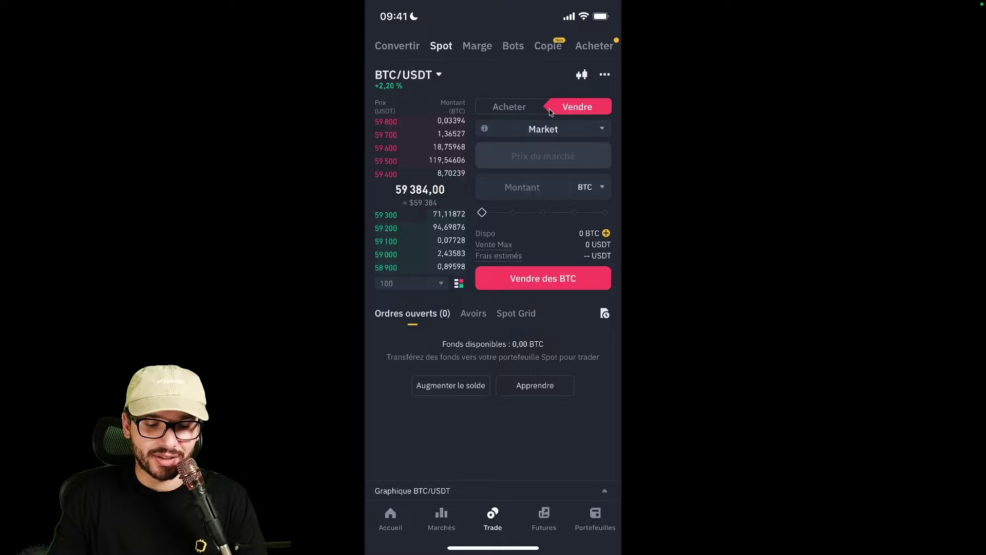
{"action": "left_click", "coordinate": [529, 106]}
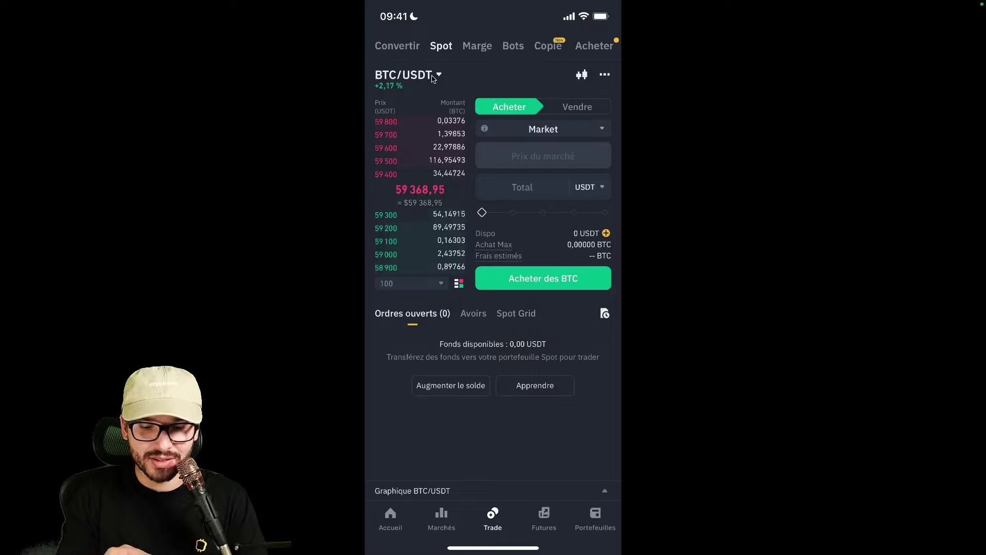
{"action": "left_click", "coordinate": [577, 107]}
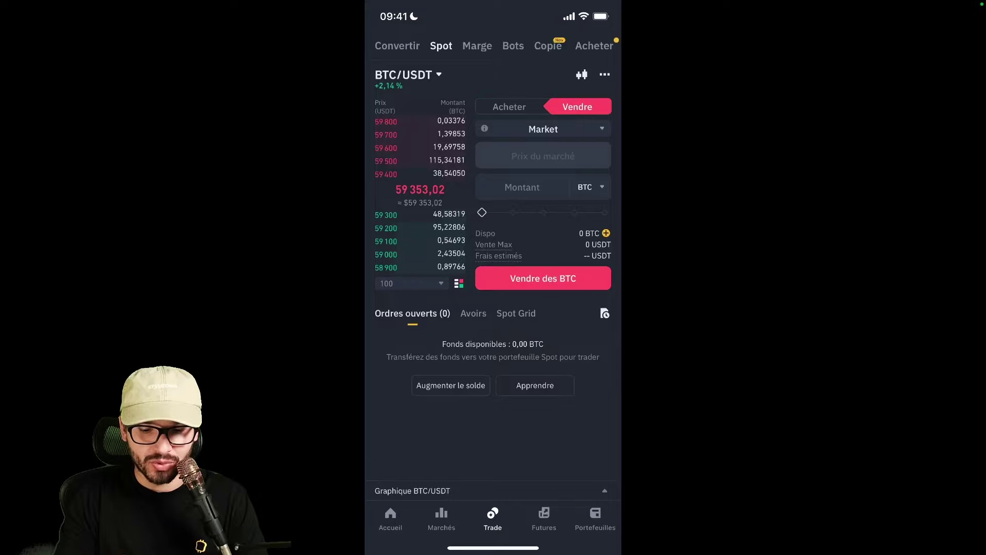
{"action": "left_click", "coordinate": [522, 187]}
{"action": "type", "text": "1"}
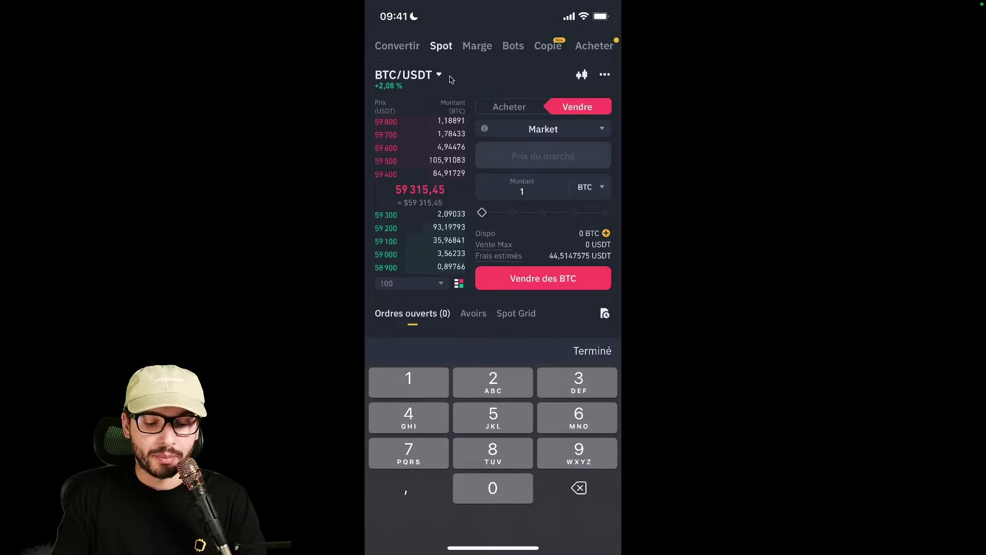
Change the sell order type to Limit and set its amount to 1 BTC.
{"action": "left_click", "coordinate": [568, 133]}
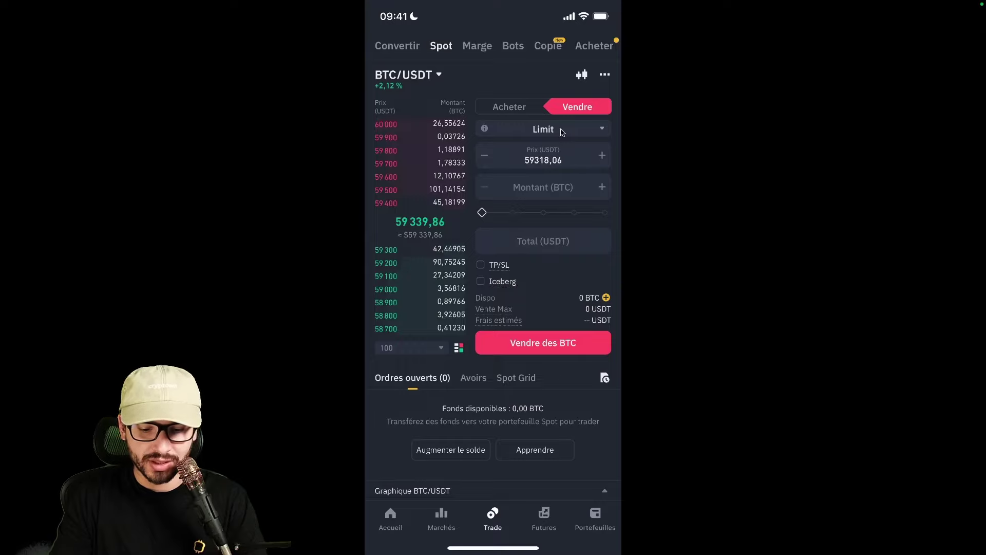
{"action": "left_click", "coordinate": [543, 187]}
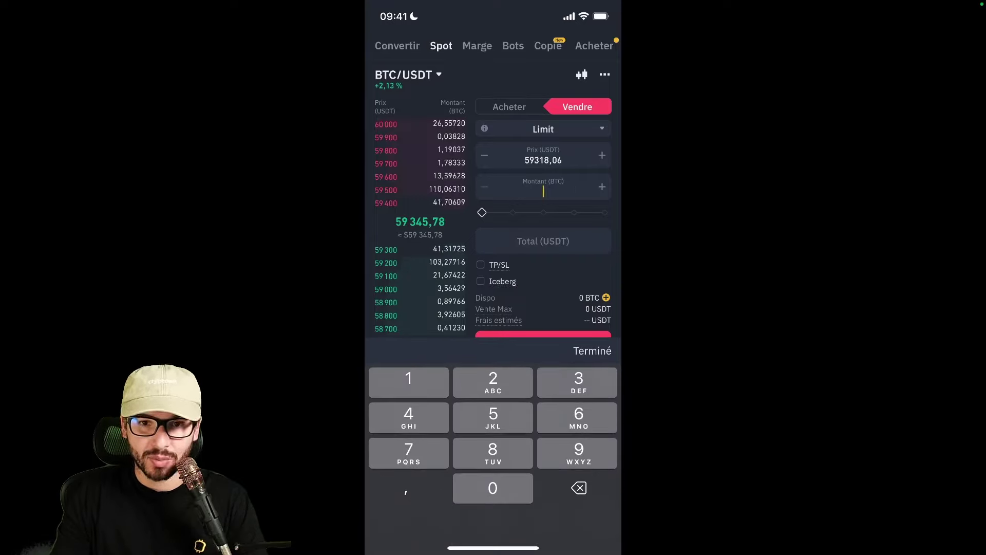
{"action": "type", "text": "1"}
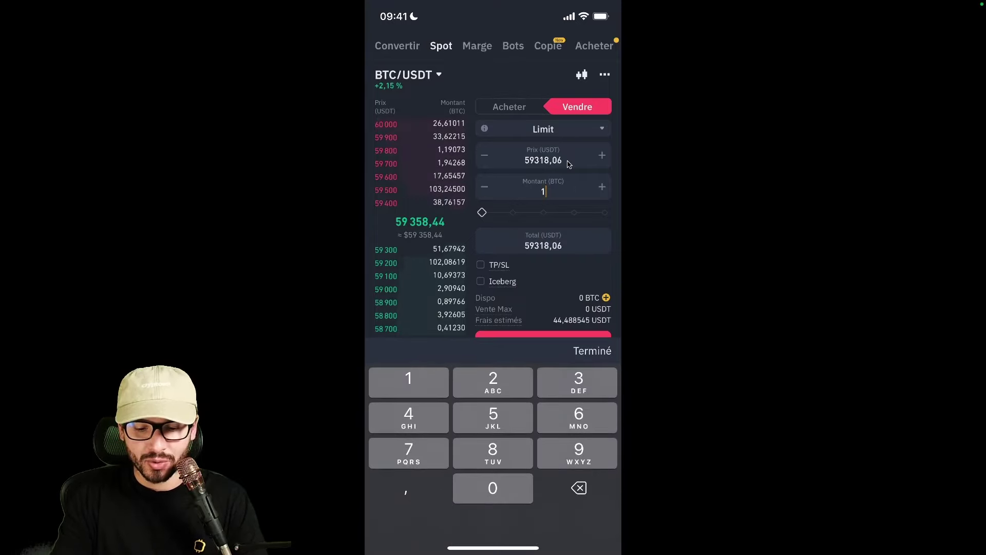
Set the limit sell order's price to 100000 USDT.
{"action": "left_click", "coordinate": [569, 164]}
{"action": "key", "text": "BackSpace"}
{"action": "key", "text": "BackSpace"}
{"action": "key", "text": "BackSpace"}
{"action": "key", "text": "BackSpace"}
{"action": "key", "text": "BackSpace"}
{"action": "key", "text": "BackSpace"}
{"action": "key", "text": "BackSpace"}
{"action": "key", "text": "BackSpace"}
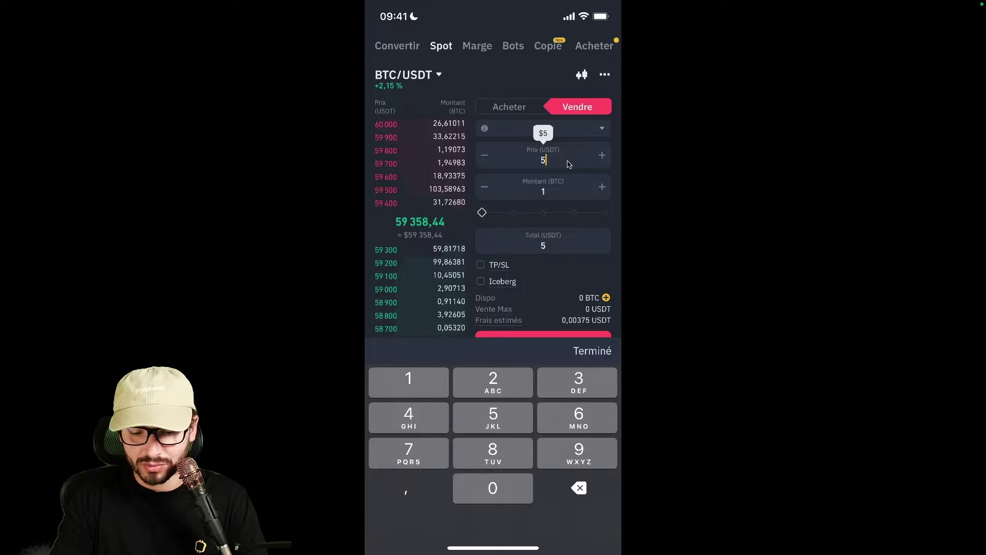
{"action": "type", "text": "100000"}
{"action": "left_click", "coordinate": [591, 351]}
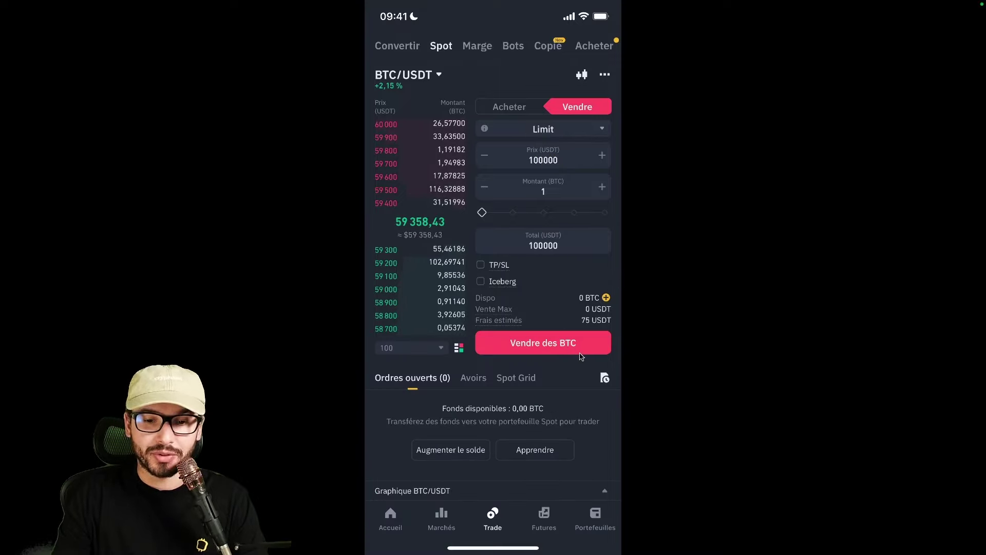
{"action": "scroll", "coordinate": [549, 382], "scroll_direction": "down", "scroll_amount": 5}
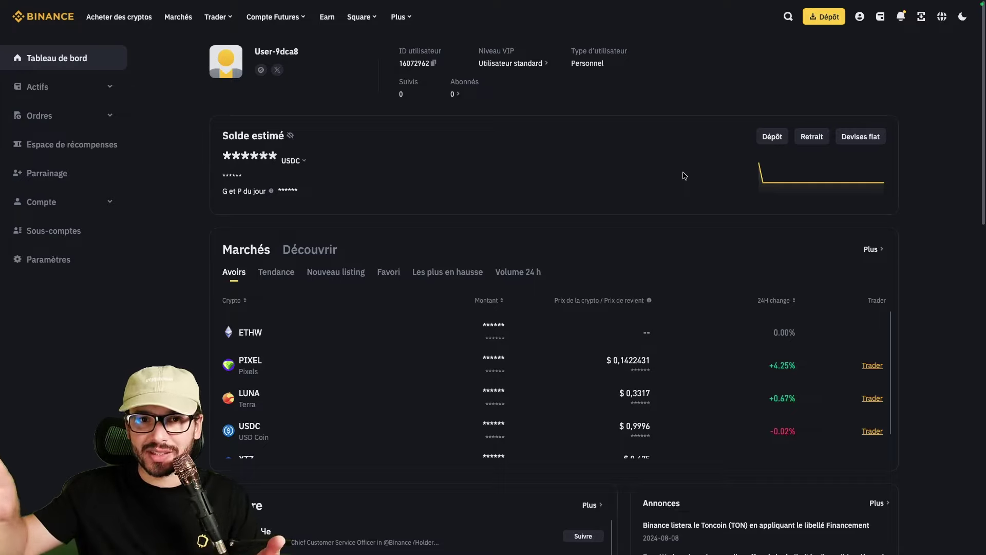
Search the Binance website for "auto", open the Auto-Invest feature and browse its list of cryptos.
{"action": "left_click", "coordinate": [789, 17]}
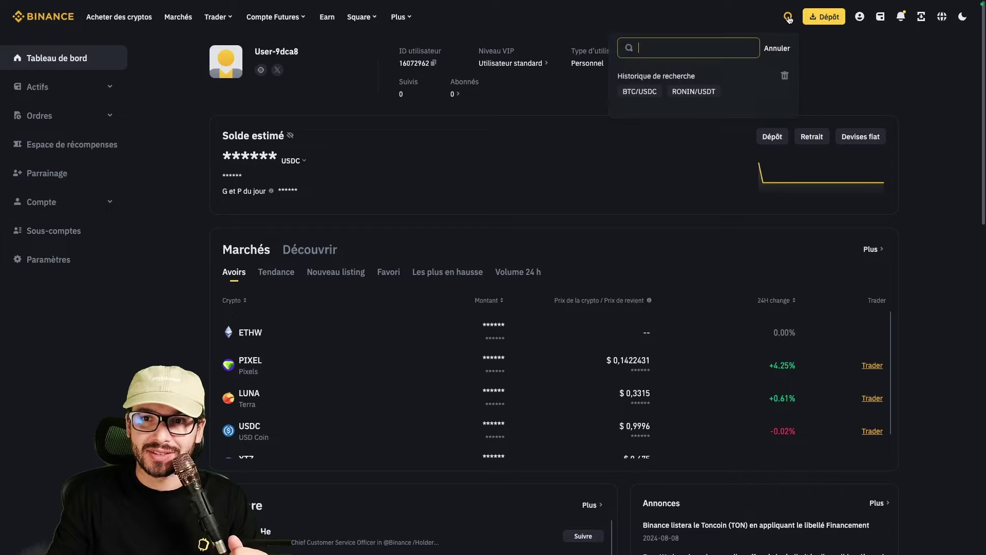
{"action": "type", "text": "auto"}
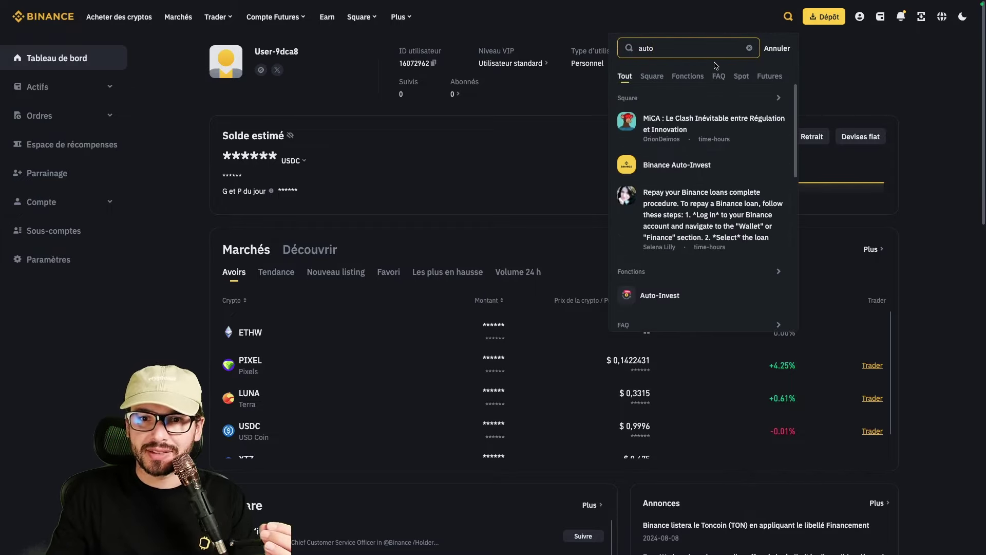
{"action": "scroll", "coordinate": [690, 288], "scroll_direction": "down", "scroll_amount": 2}
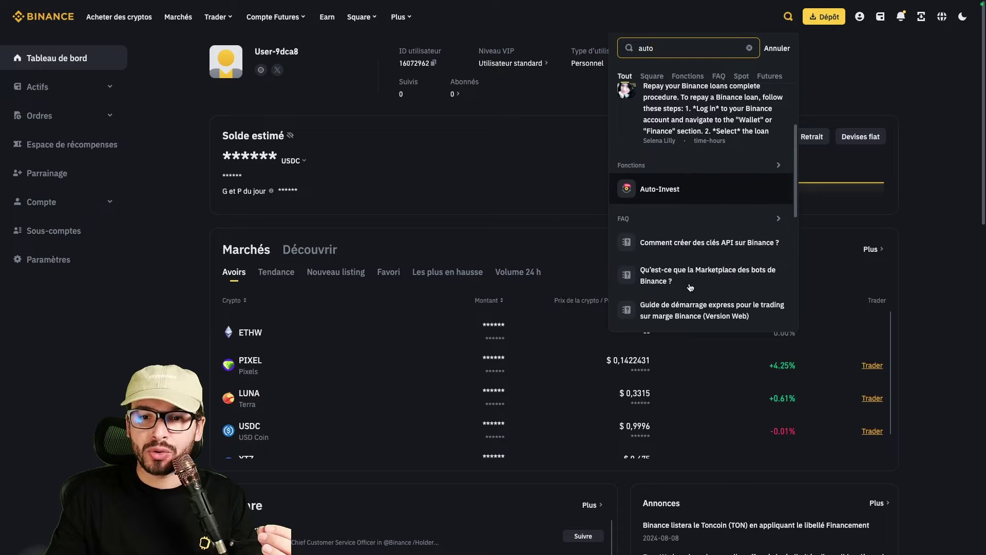
{"action": "left_click", "coordinate": [697, 195]}
{"action": "scroll", "coordinate": [225, 245], "scroll_direction": "down", "scroll_amount": 10}
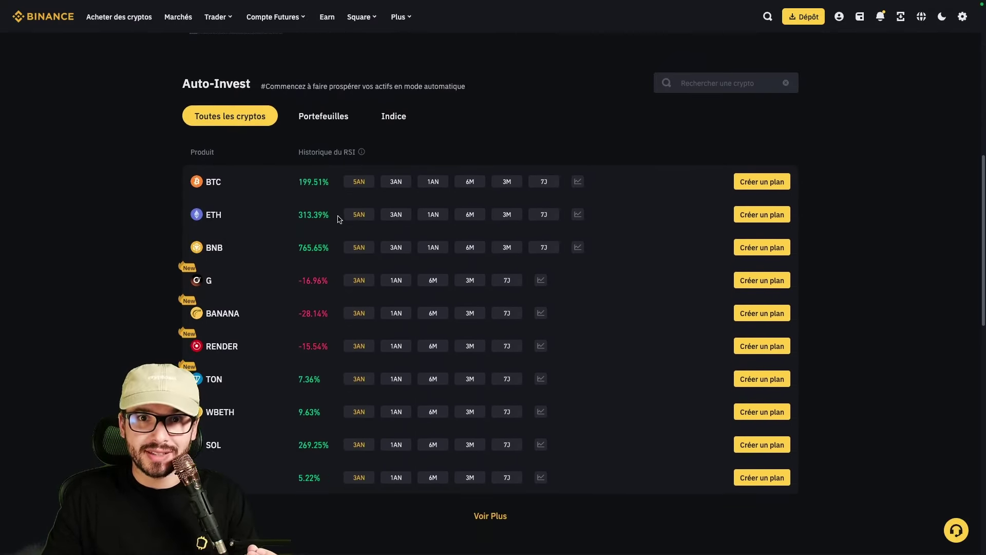
{"action": "scroll", "coordinate": [286, 221], "scroll_direction": "down", "scroll_amount": 1}
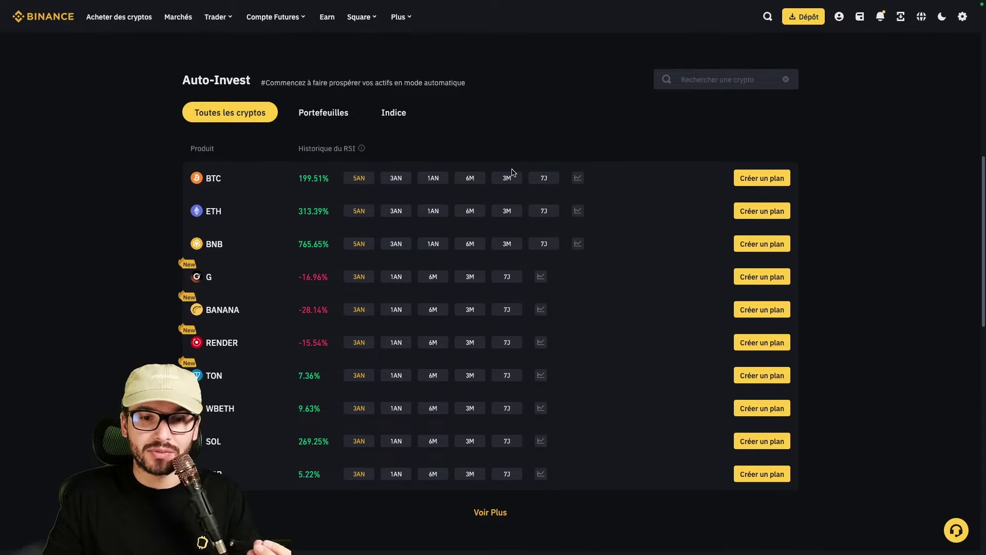
{"action": "scroll", "coordinate": [523, 161], "scroll_direction": "up", "scroll_amount": 1}
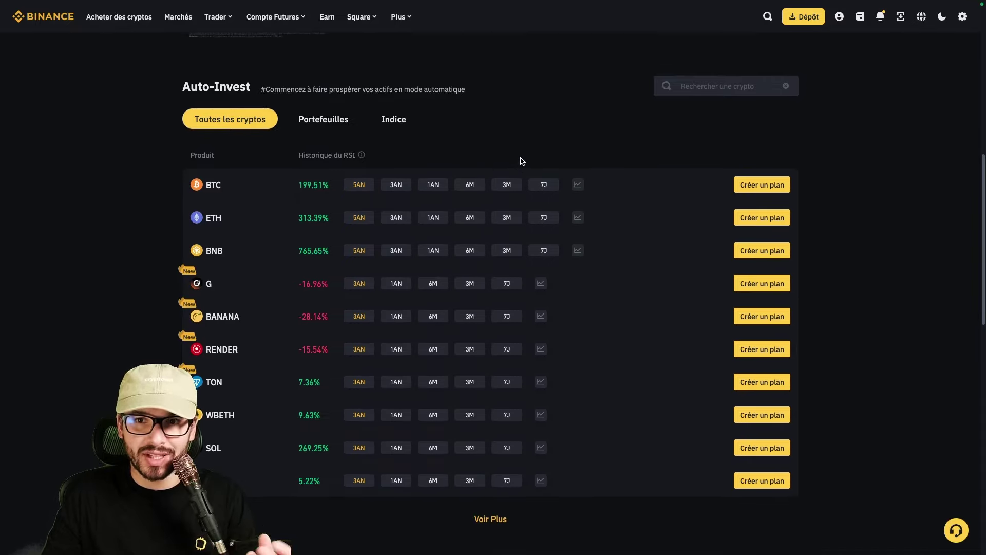
{"action": "left_click", "coordinate": [722, 87]}
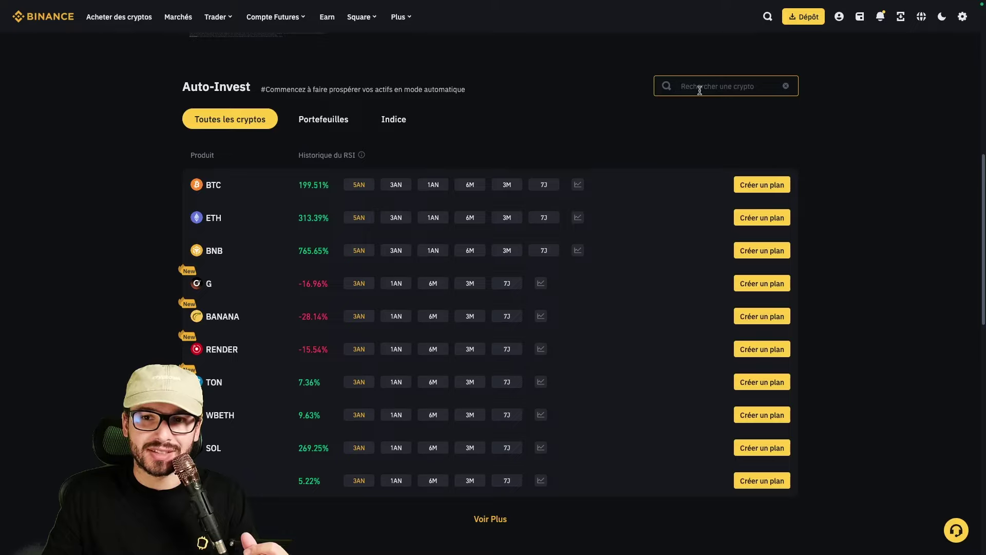
{"action": "left_click", "coordinate": [708, 139]}
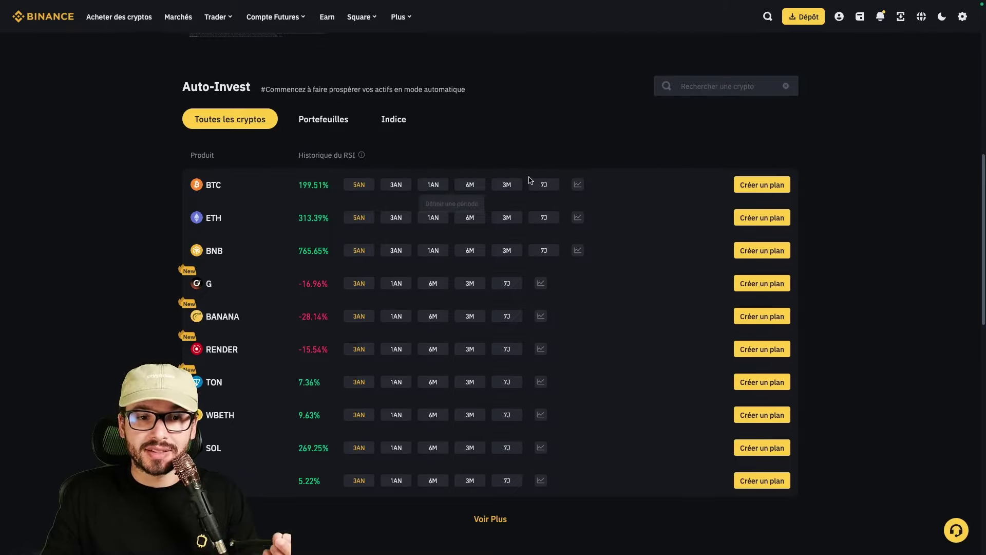
Start creating an Auto-Invest plan for BTC and name it Retraite.
{"action": "left_click", "coordinate": [756, 186]}
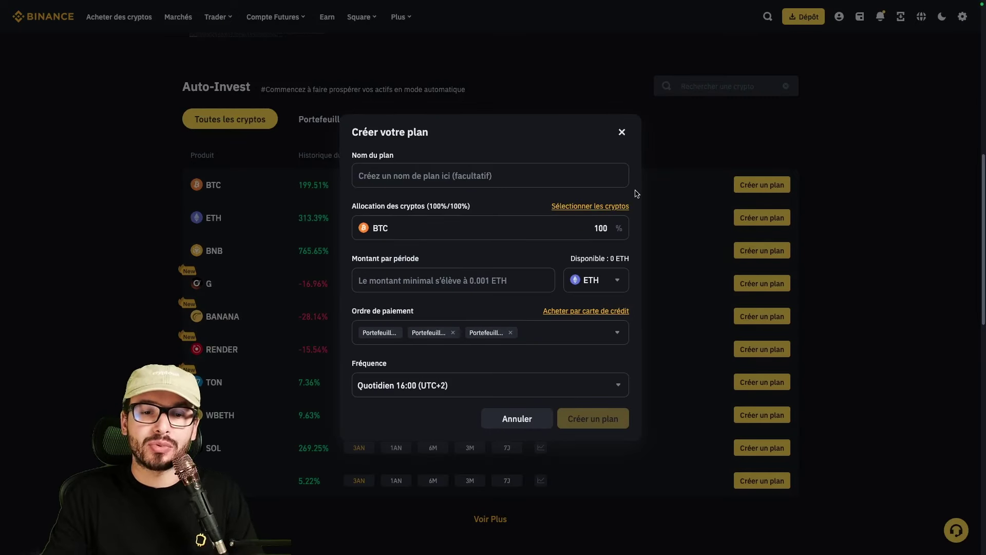
{"action": "left_click", "coordinate": [488, 172]}
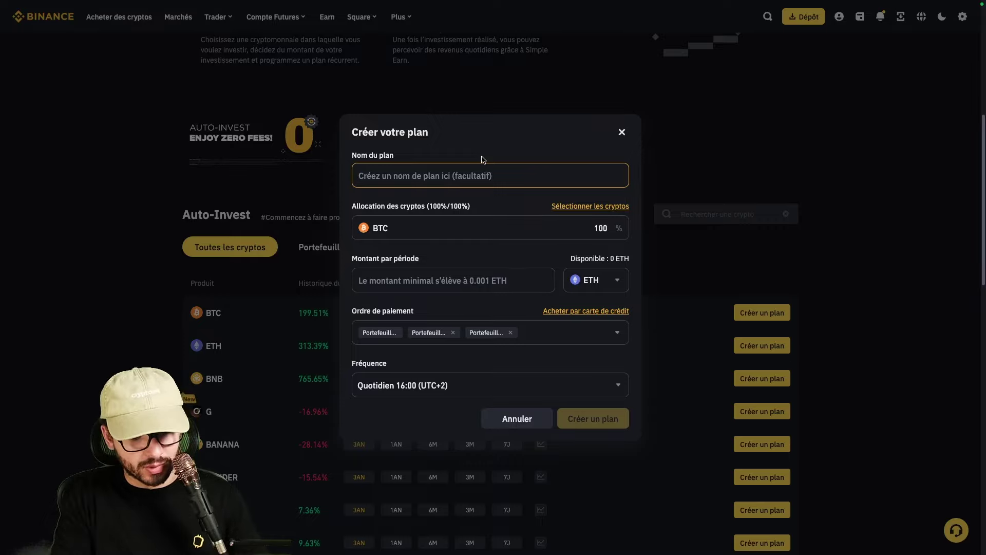
{"action": "type", "text": "Retraite"}
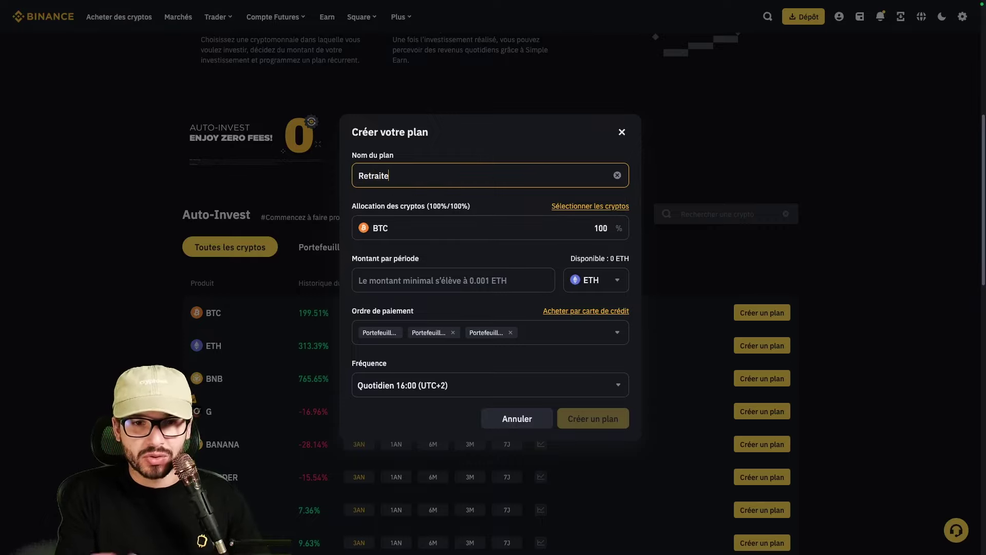
{"action": "left_click", "coordinate": [522, 208]}
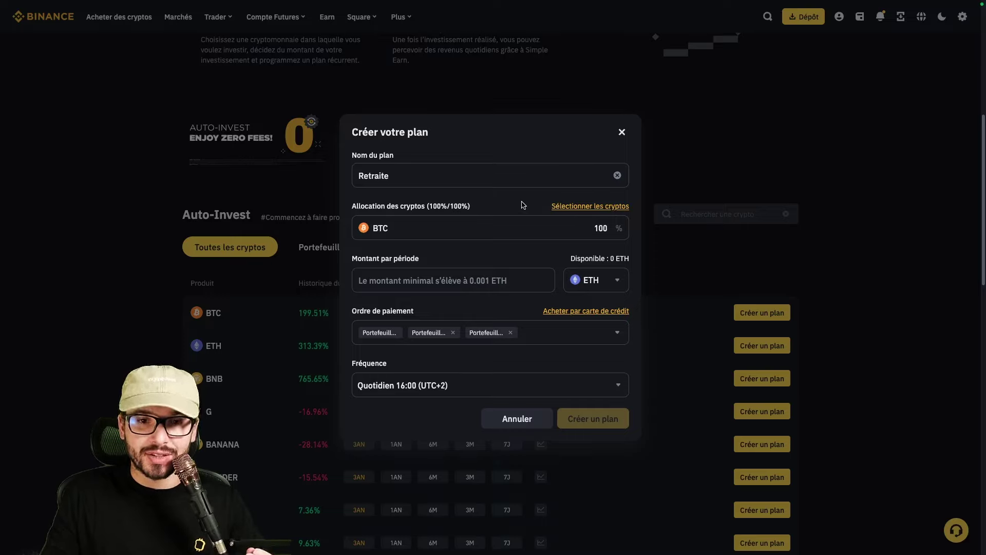
Add ETH to the plan's cryptos and set the allocation to 70% BTC and 30% ETH.
{"action": "left_click", "coordinate": [581, 207]}
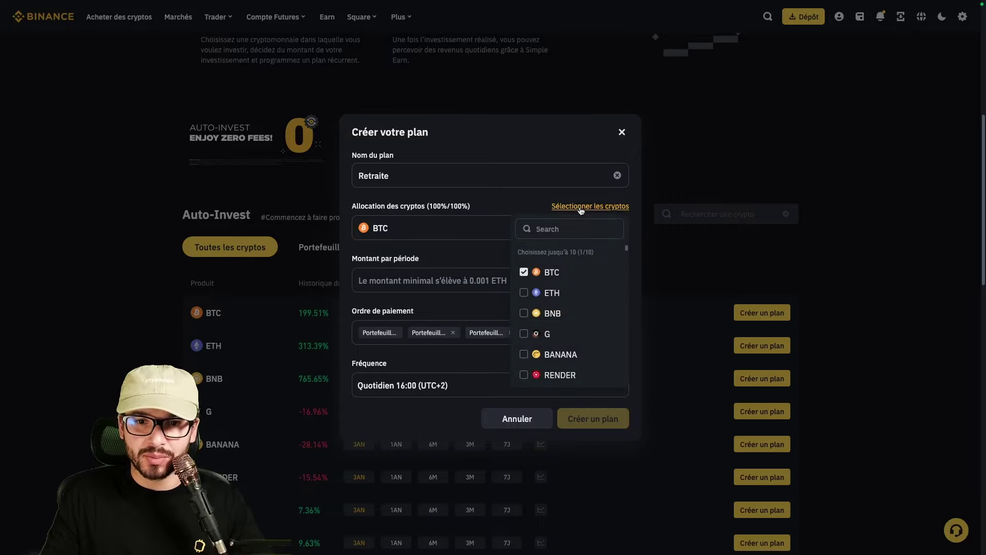
{"action": "left_click", "coordinate": [524, 293]}
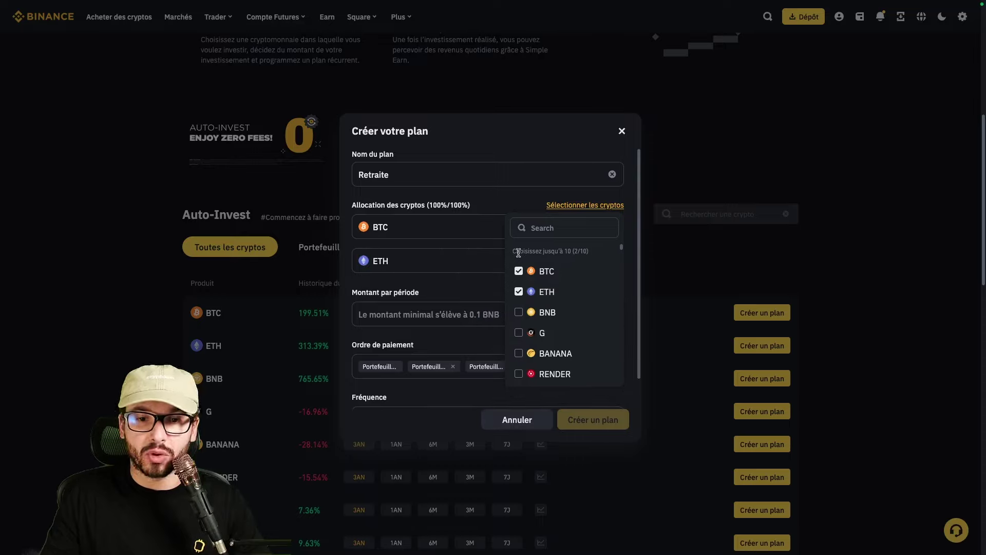
{"action": "left_click", "coordinate": [535, 198]}
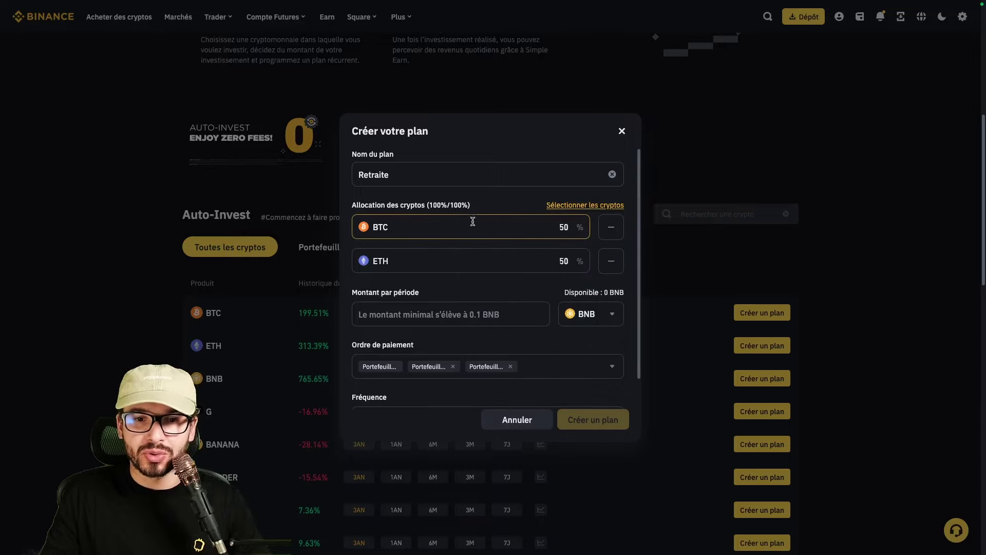
{"action": "left_click_drag", "start_coordinate": [553, 226], "coordinate": [586, 229]}
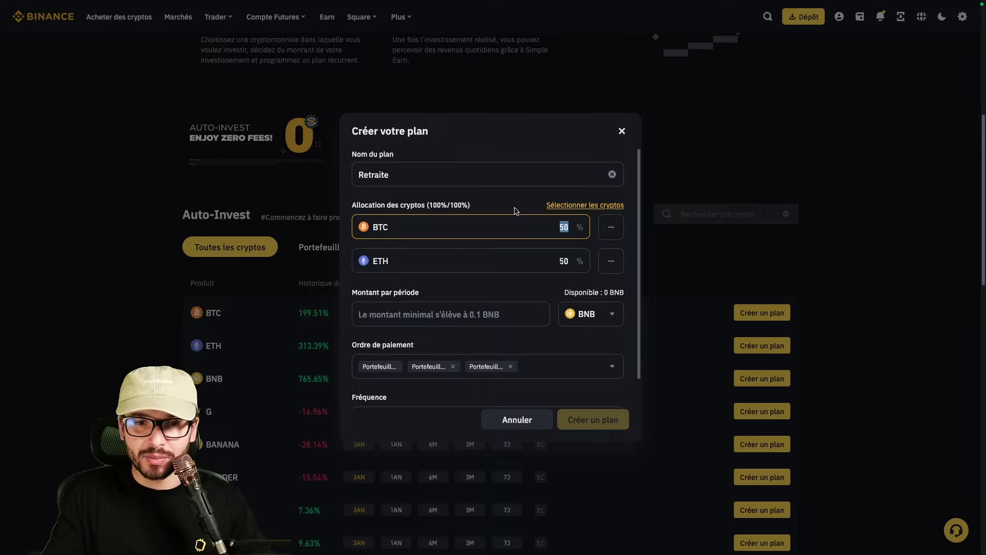
{"action": "type", "text": "70"}
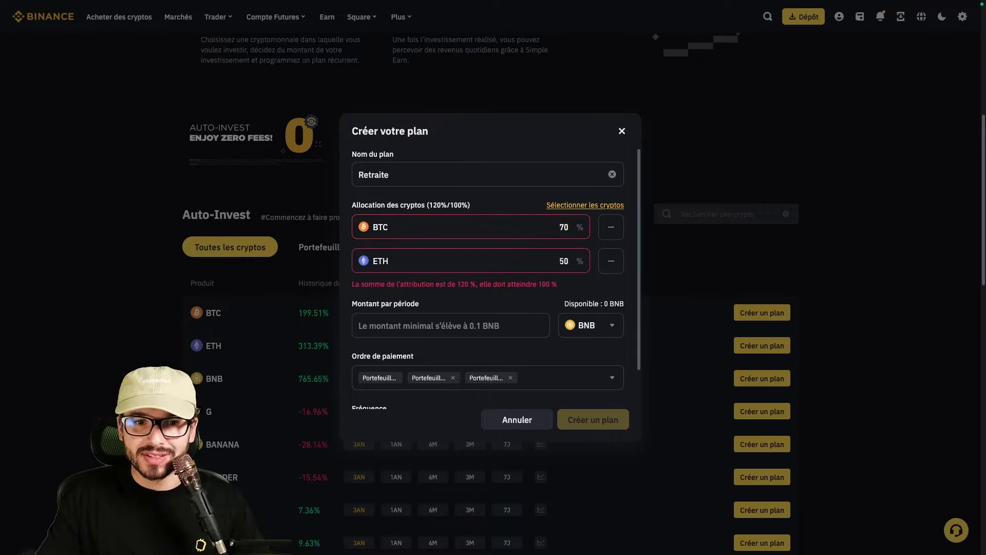
{"action": "left_click_drag", "start_coordinate": [556, 260], "coordinate": [578, 261]}
{"action": "type", "text": "30"}
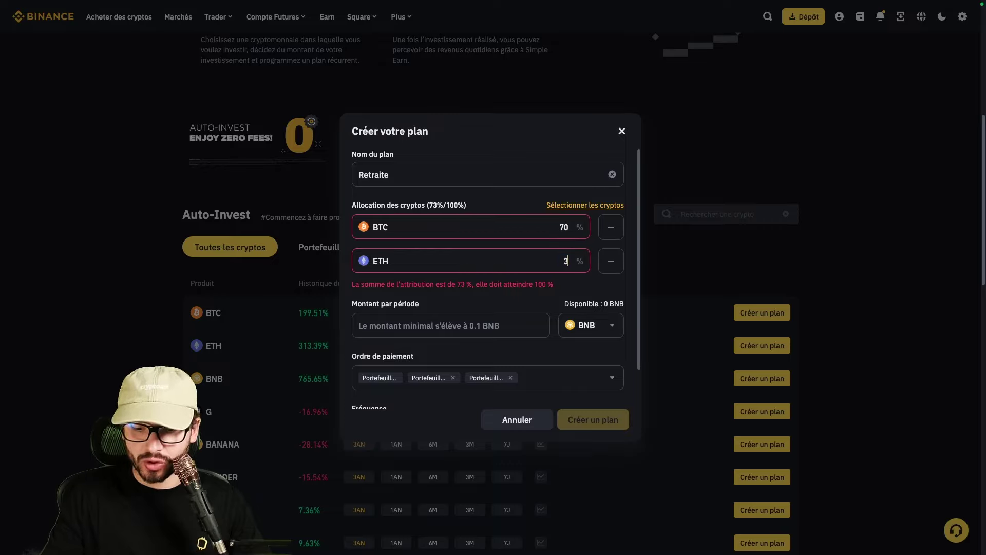
Set the plan's payment currency to EUR and its amount per period to 50.
{"action": "left_click", "coordinate": [407, 314]}
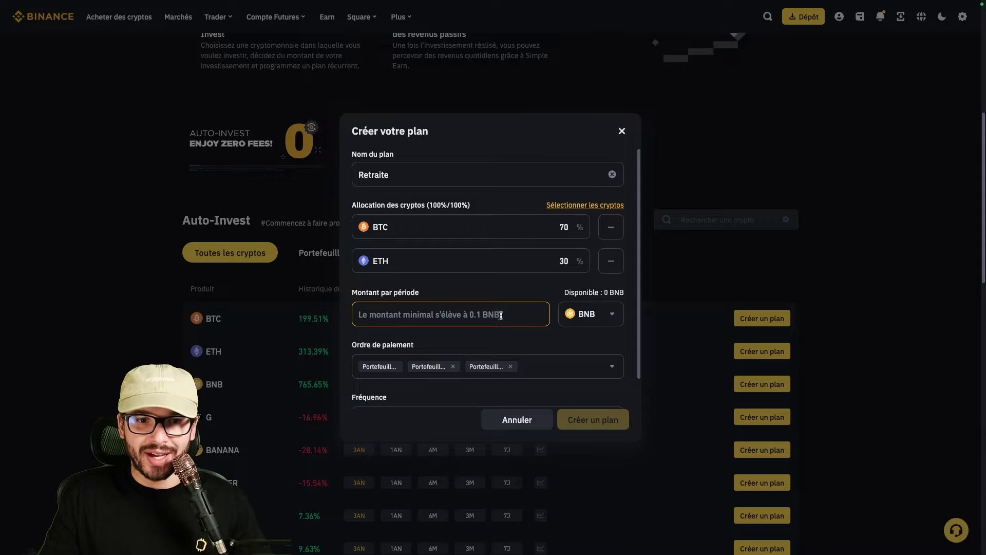
{"action": "left_click", "coordinate": [481, 290]}
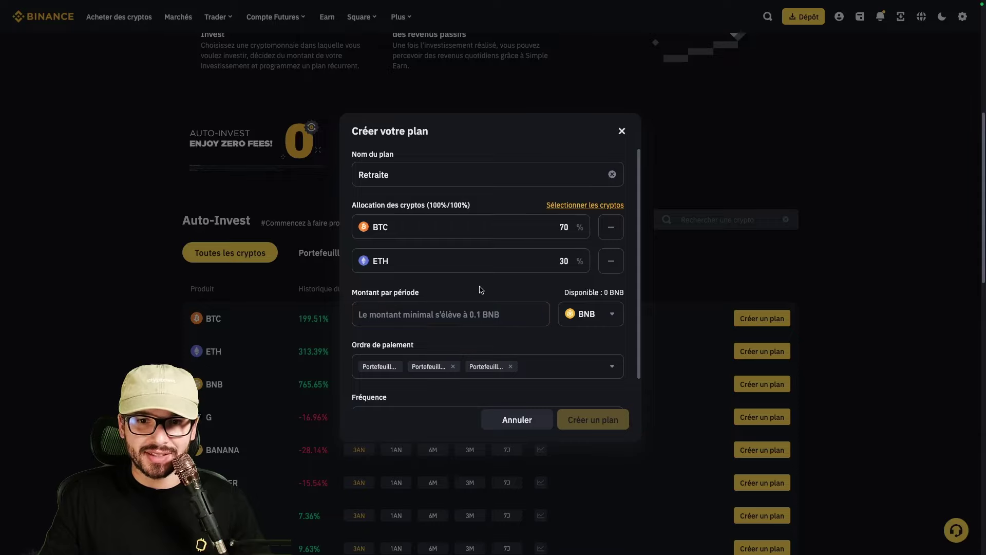
{"action": "left_click", "coordinate": [595, 318]}
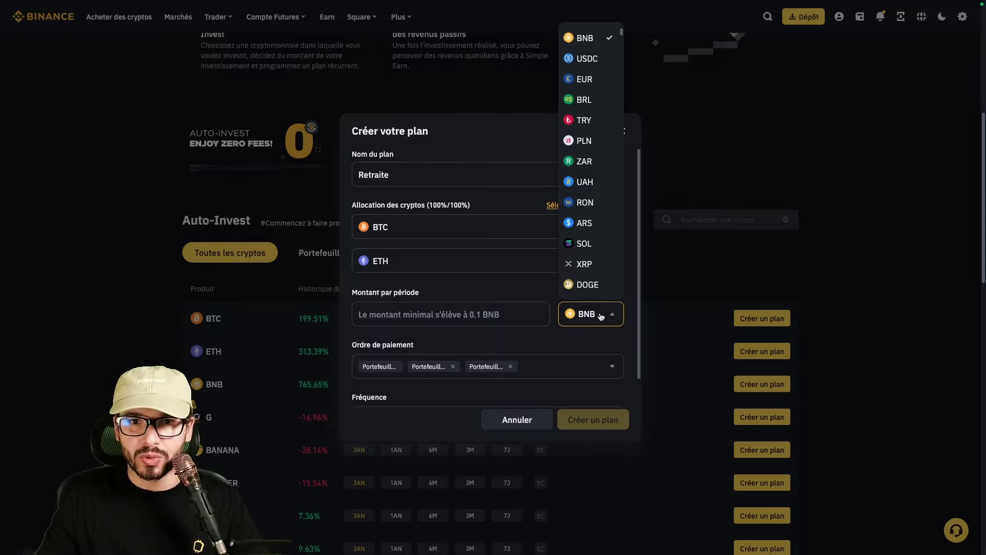
{"action": "left_click", "coordinate": [591, 80]}
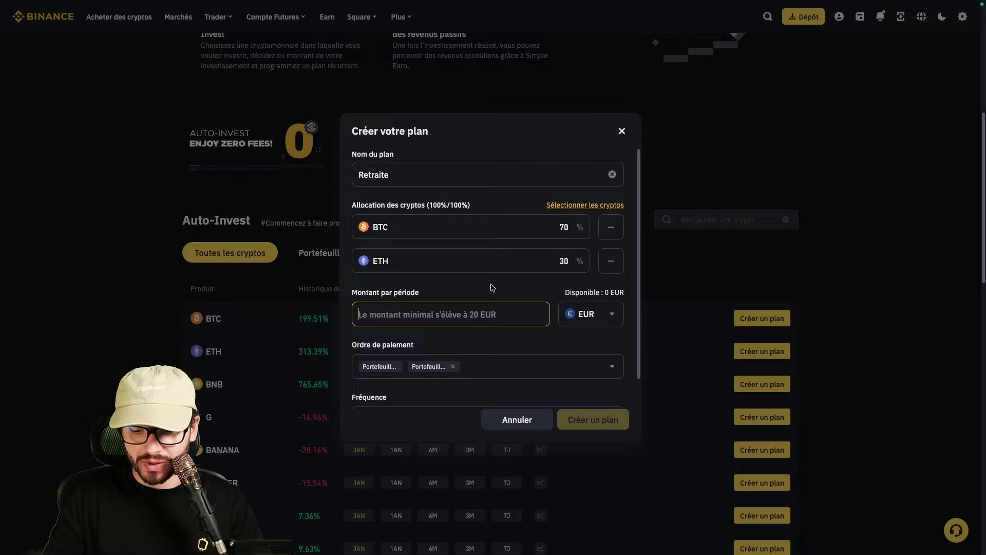
{"action": "type", "text": "50"}
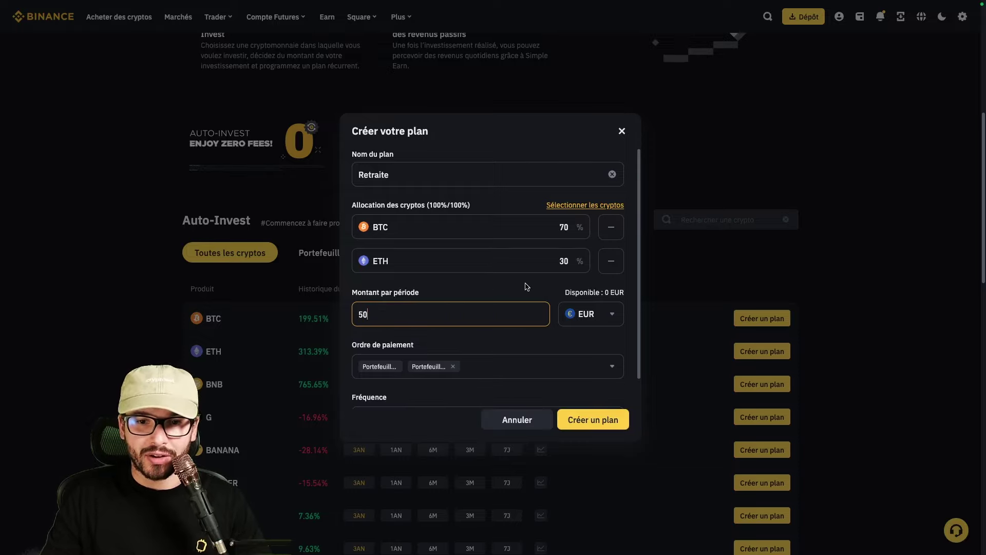
{"action": "left_click", "coordinate": [527, 286]}
{"action": "left_click", "coordinate": [551, 229]}
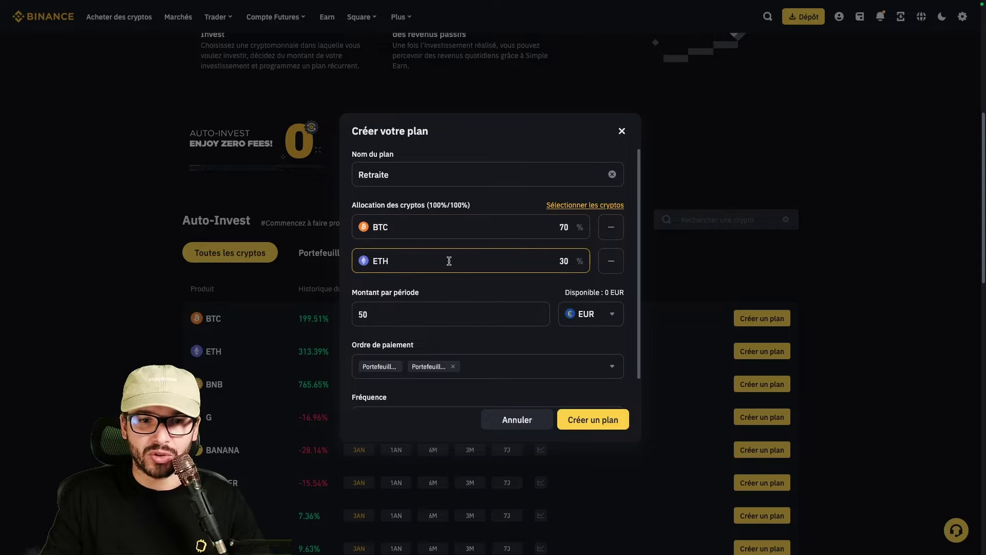
Check the plan's payment wallets and set its frequency to weekly (Hebdo) on Wednesday at 12:00.
{"action": "scroll", "coordinate": [507, 298], "scroll_direction": "down", "scroll_amount": 1}
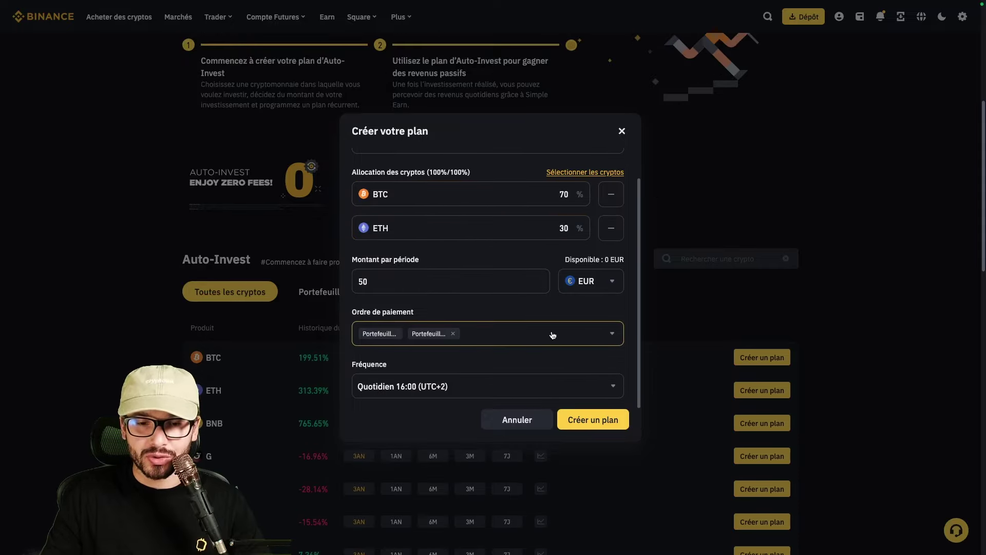
{"action": "left_click", "coordinate": [518, 337]}
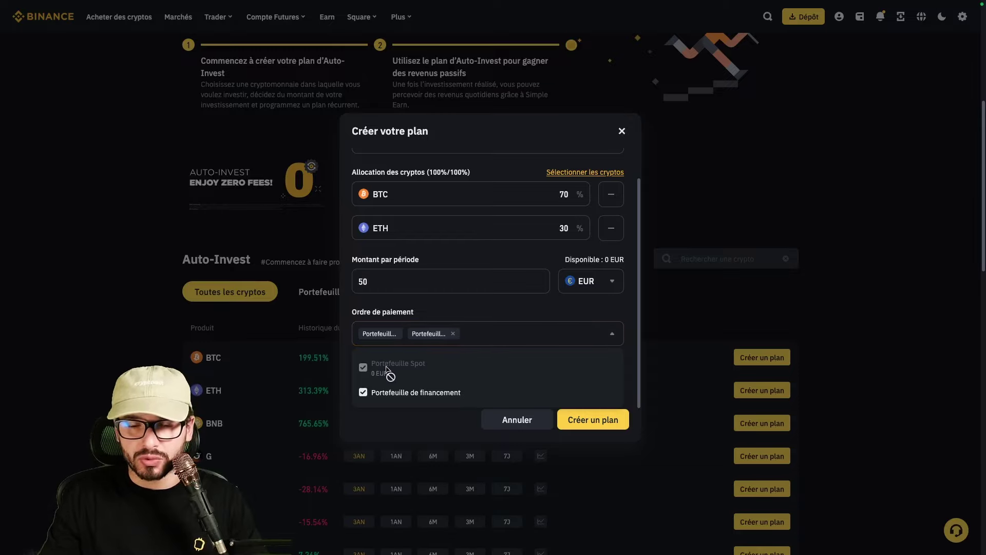
{"action": "left_click", "coordinate": [571, 339]}
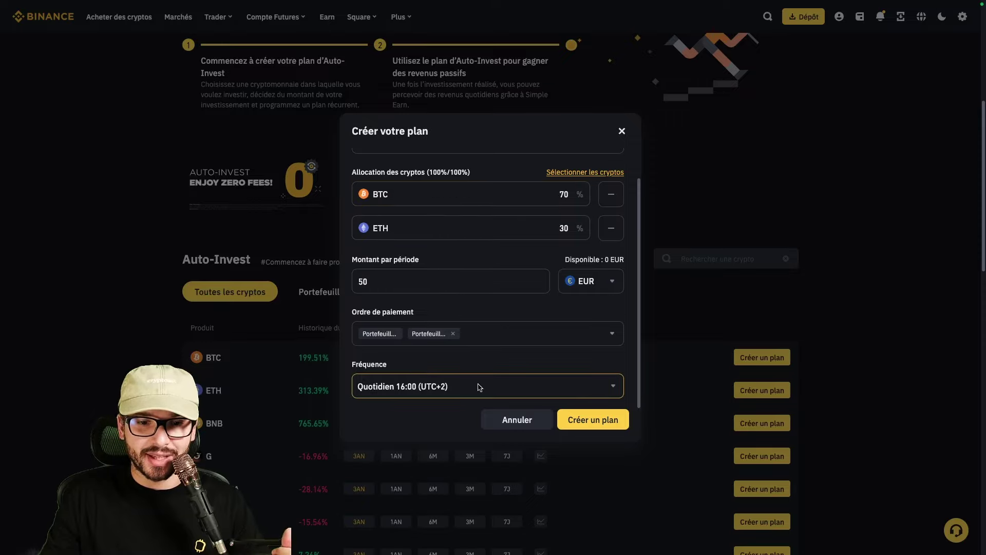
{"action": "left_click", "coordinate": [518, 385]}
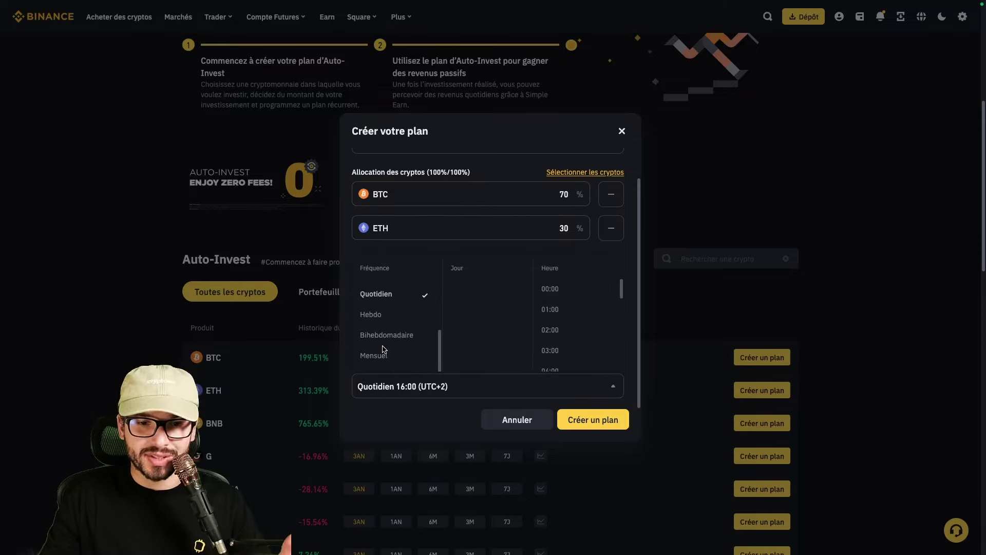
{"action": "left_click", "coordinate": [375, 315]}
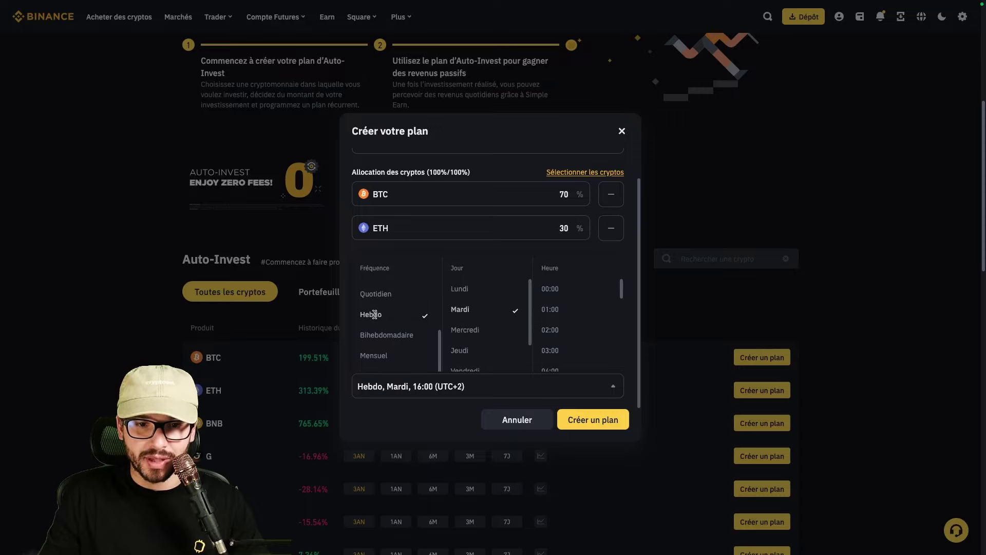
{"action": "scroll", "coordinate": [475, 317], "scroll_direction": "down", "scroll_amount": 1}
{"action": "left_click", "coordinate": [473, 306]}
{"action": "scroll", "coordinate": [549, 329], "scroll_direction": "down", "scroll_amount": 6}
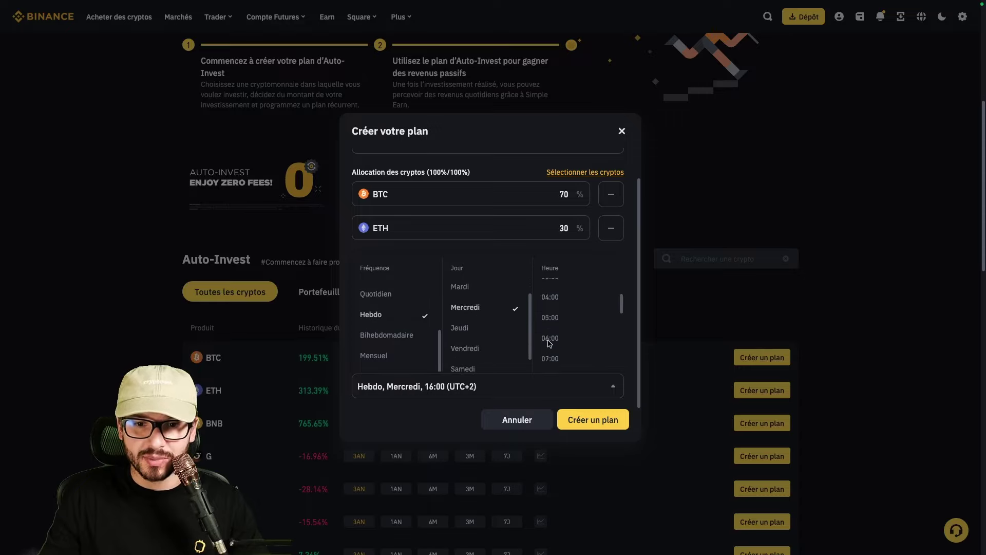
{"action": "left_click", "coordinate": [551, 291]}
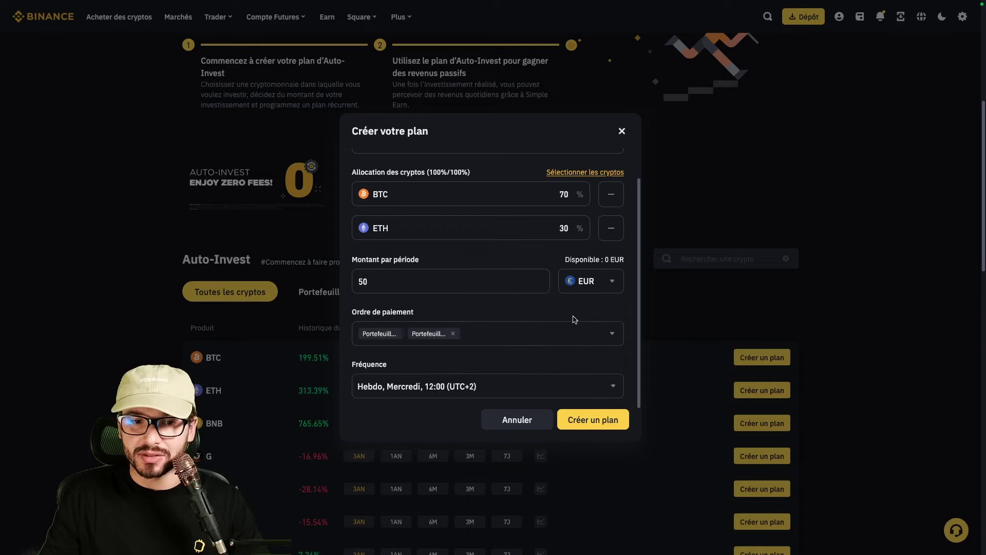
Submit the plan, review its summary, accept all three Auto-Invest conditions and create it.
{"action": "left_click", "coordinate": [595, 421]}
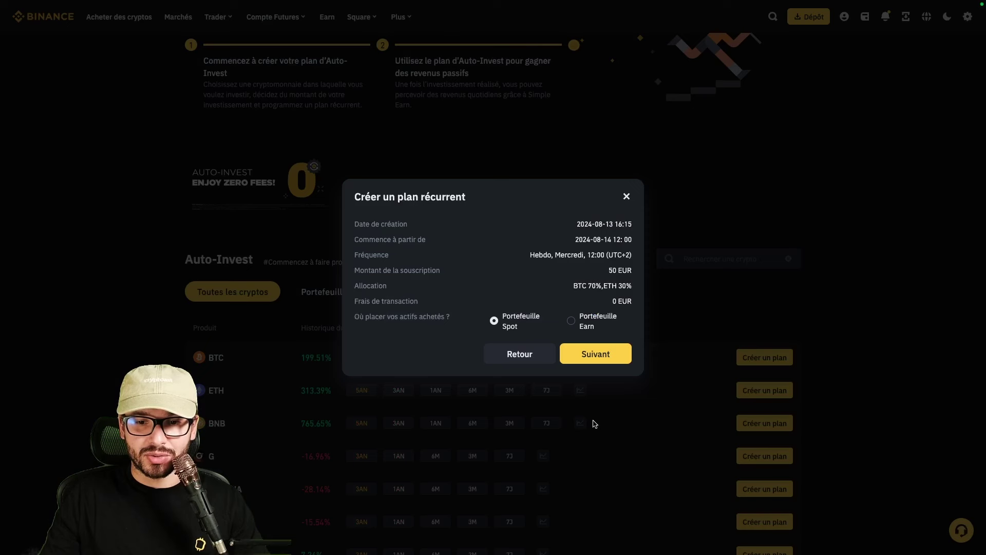
{"action": "left_click_drag", "start_coordinate": [551, 209], "coordinate": [631, 299]}
{"action": "left_click", "coordinate": [633, 303]}
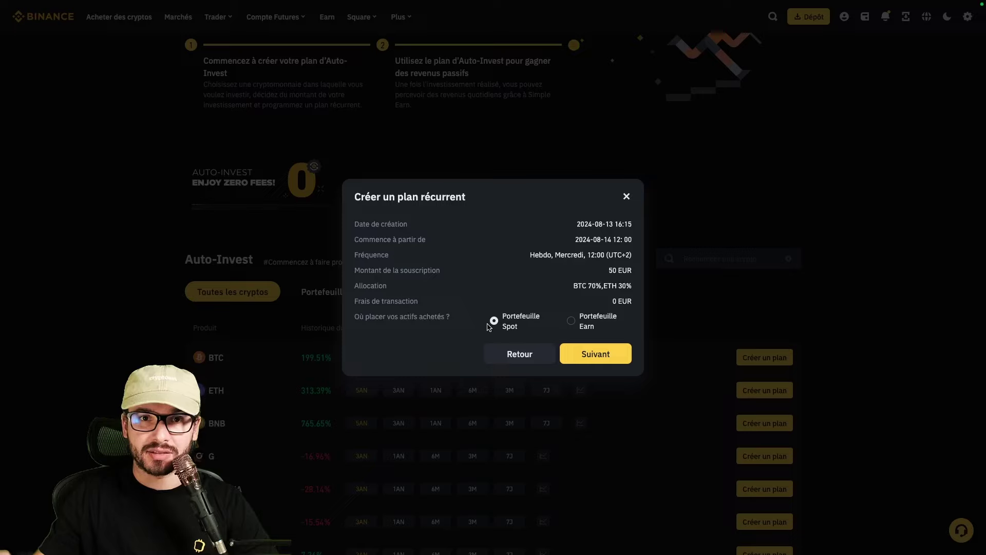
{"action": "left_click", "coordinate": [598, 362]}
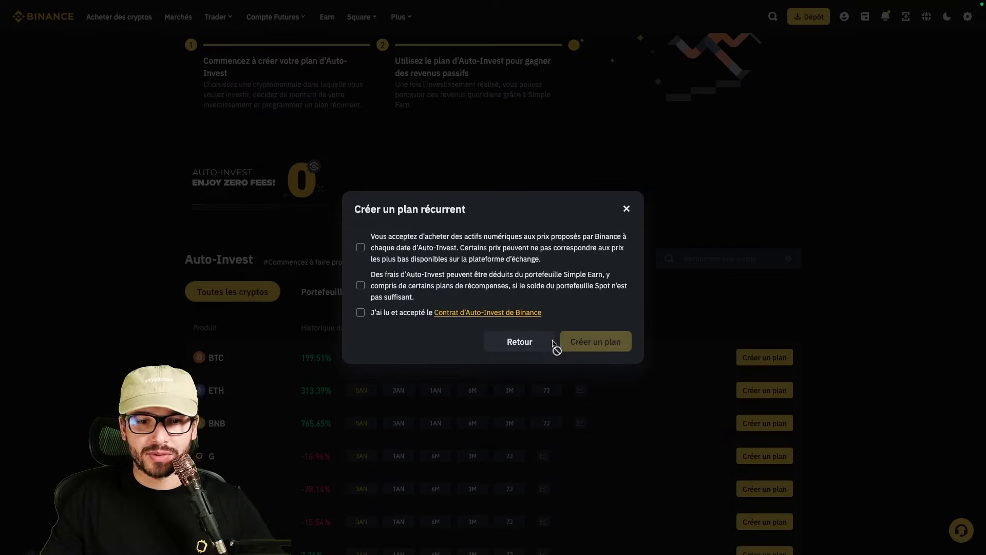
{"action": "left_click", "coordinate": [360, 247]}
{"action": "left_click", "coordinate": [361, 286]}
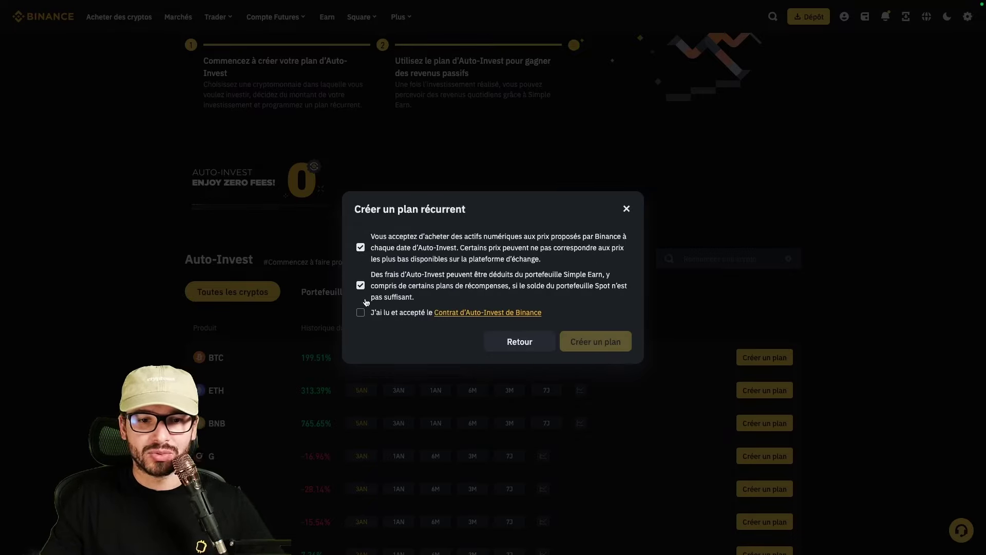
{"action": "left_click", "coordinate": [361, 313]}
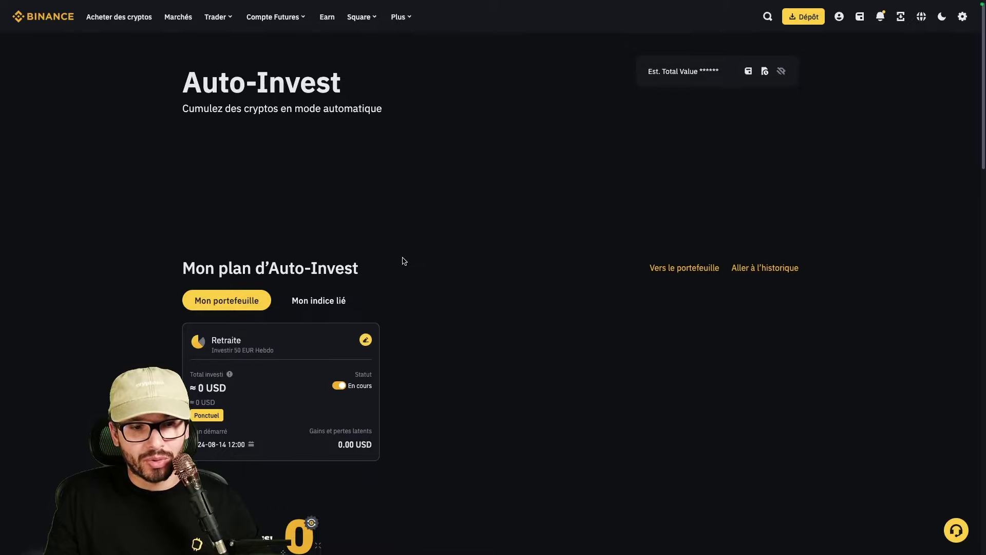
Examine the Retraite plan's card, including its weekly investment, start date and unrealised gains and losses.
{"action": "scroll", "coordinate": [406, 259], "scroll_direction": "down", "scroll_amount": 3}
{"action": "scroll", "coordinate": [406, 259], "scroll_direction": "down", "scroll_amount": 1}
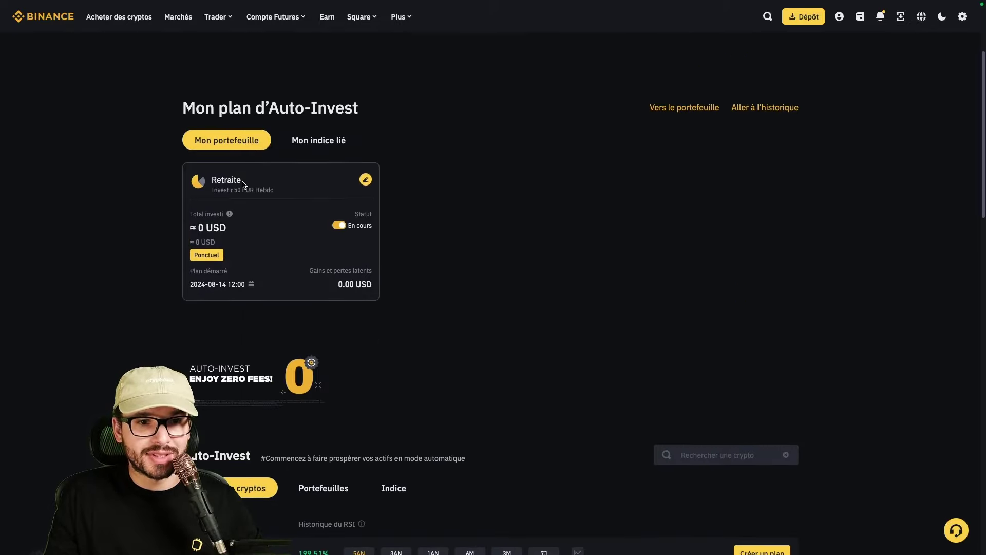
{"action": "left_click_drag", "start_coordinate": [253, 183], "coordinate": [276, 192]}
{"action": "left_click", "coordinate": [241, 188]}
{"action": "left_click", "coordinate": [276, 192]}
{"action": "scroll", "coordinate": [277, 192], "scroll_direction": "down", "scroll_amount": 1}
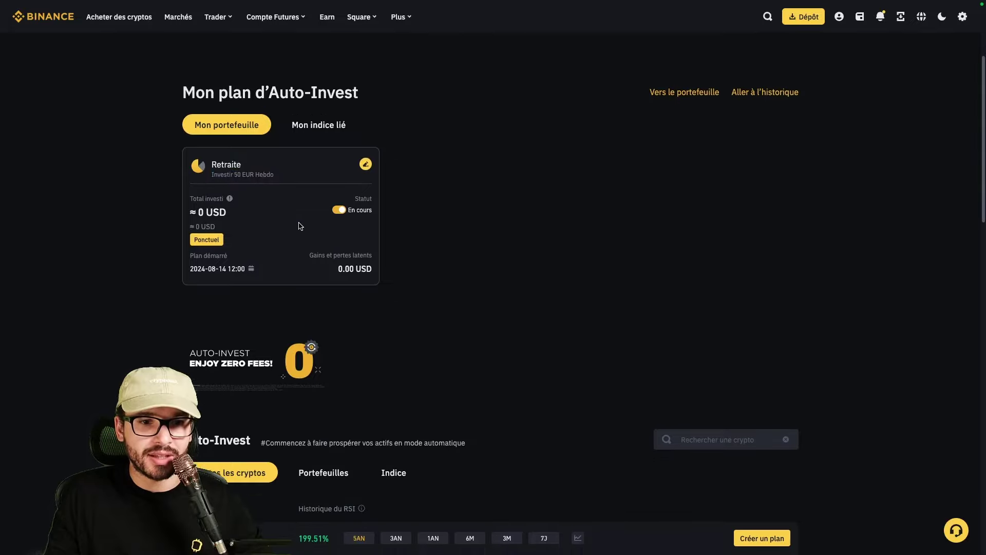
{"action": "left_click_drag", "start_coordinate": [337, 260], "coordinate": [375, 262]}
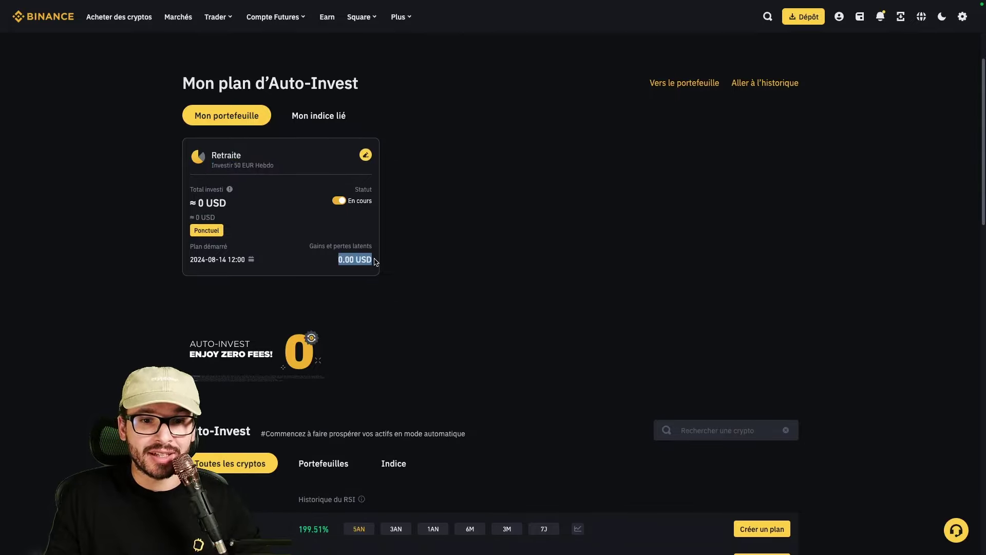
{"action": "left_click", "coordinate": [375, 262]}
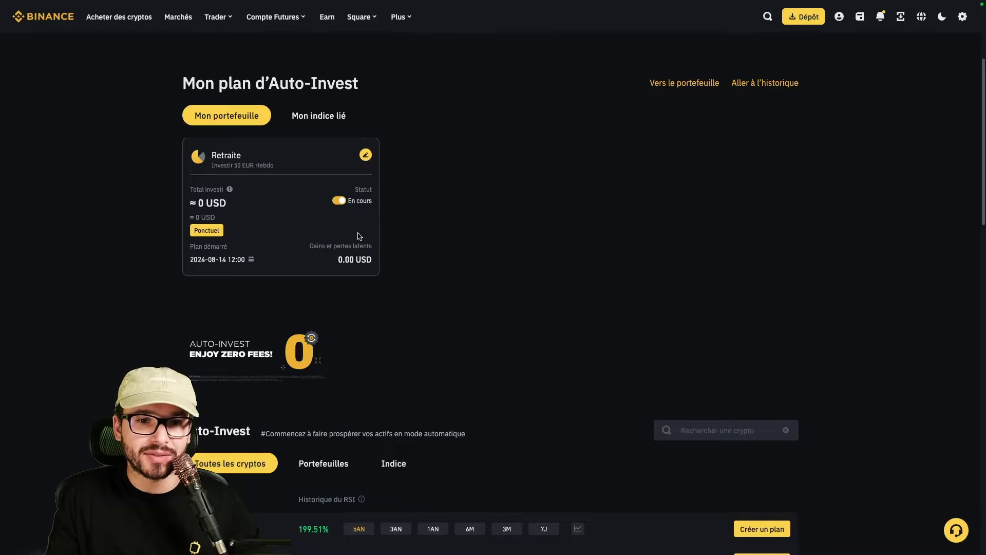
Suspend the Retraite Auto-Invest plan, acknowledge the notice and open the account profile.
{"action": "left_click", "coordinate": [340, 202]}
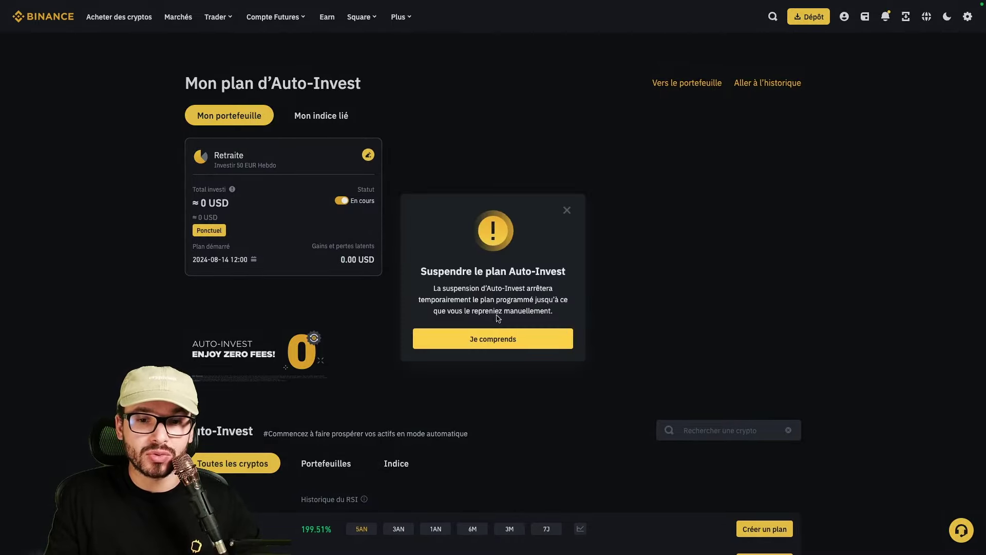
{"action": "left_click", "coordinate": [491, 338]}
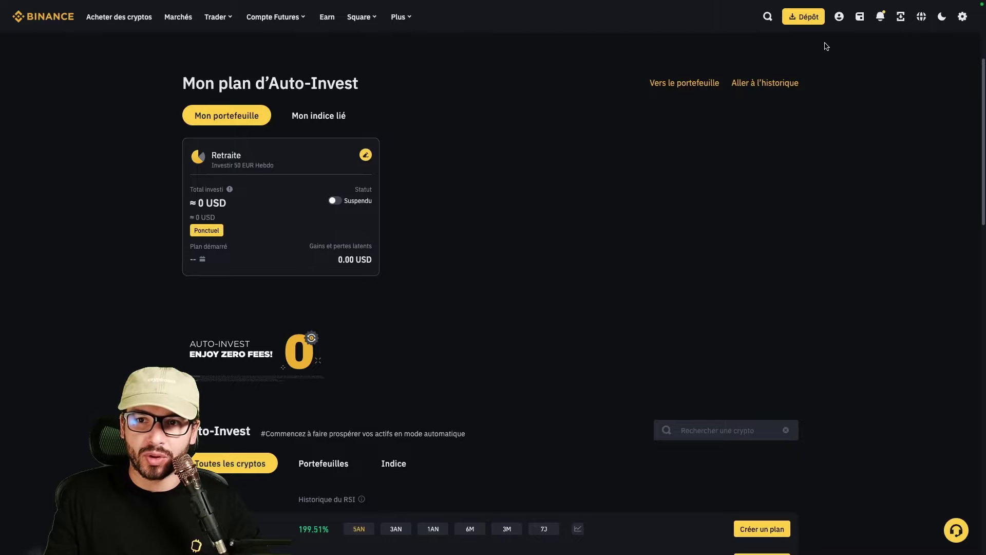
{"action": "left_click", "coordinate": [839, 17]}
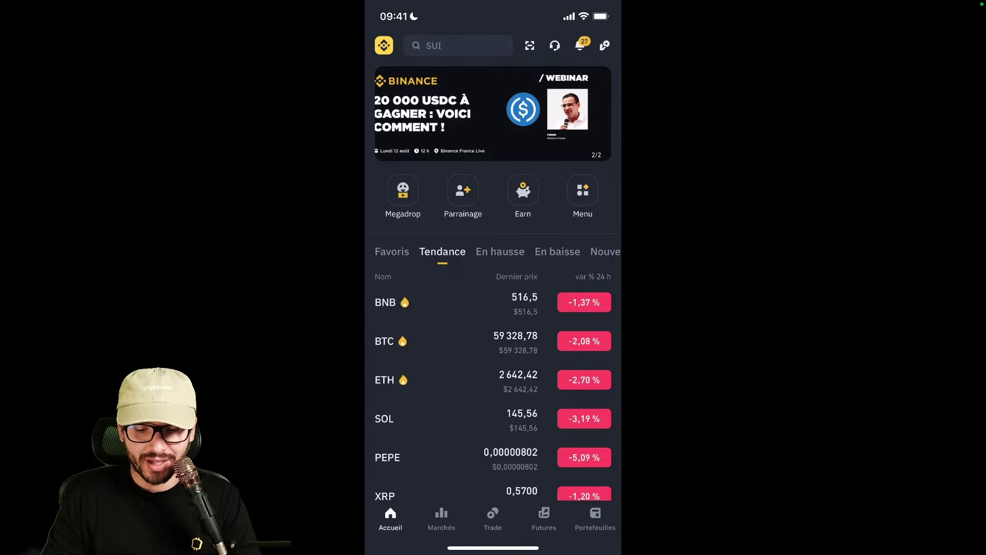
In the Binance mobile app, find Auto-Invest by searching for "auto" and start creating a BTC plan.
{"action": "left_click", "coordinate": [457, 46]}
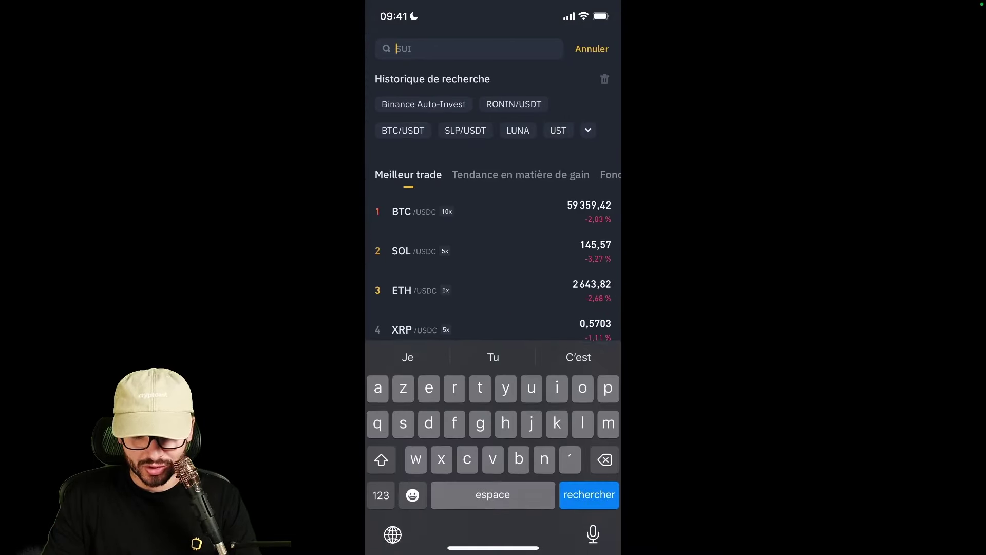
{"action": "type", "text": "auto"}
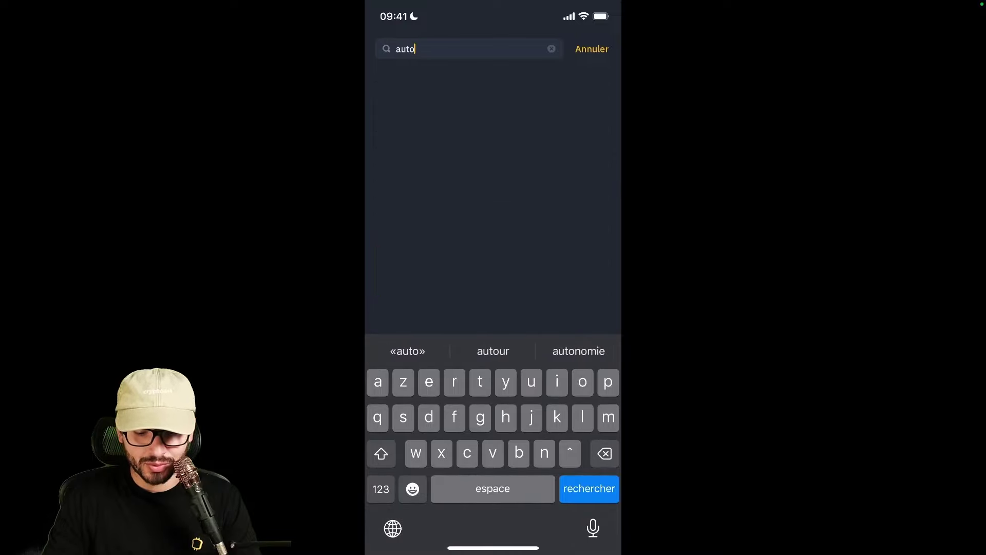
{"action": "key", "text": "Return"}
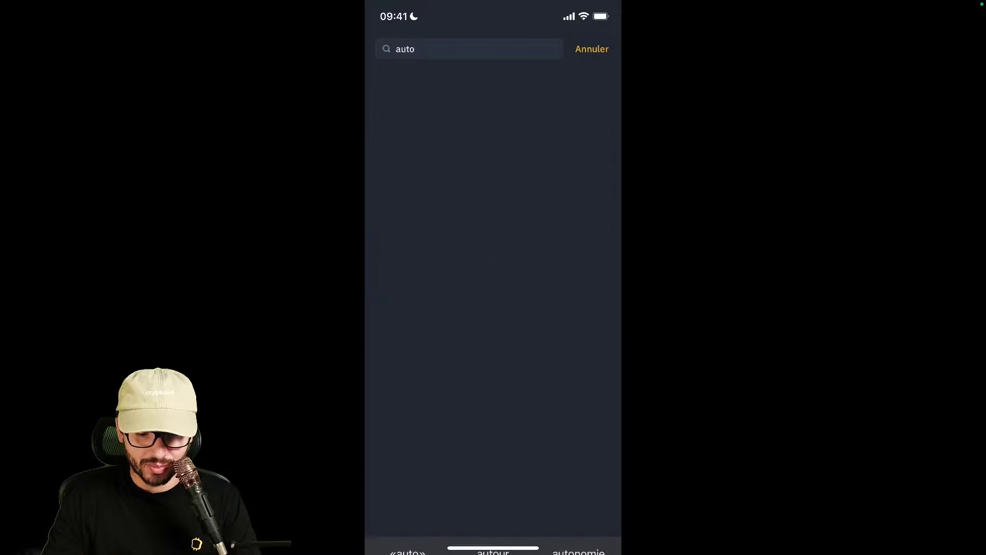
{"action": "scroll", "coordinate": [492, 298], "scroll_direction": "down", "scroll_amount": 5}
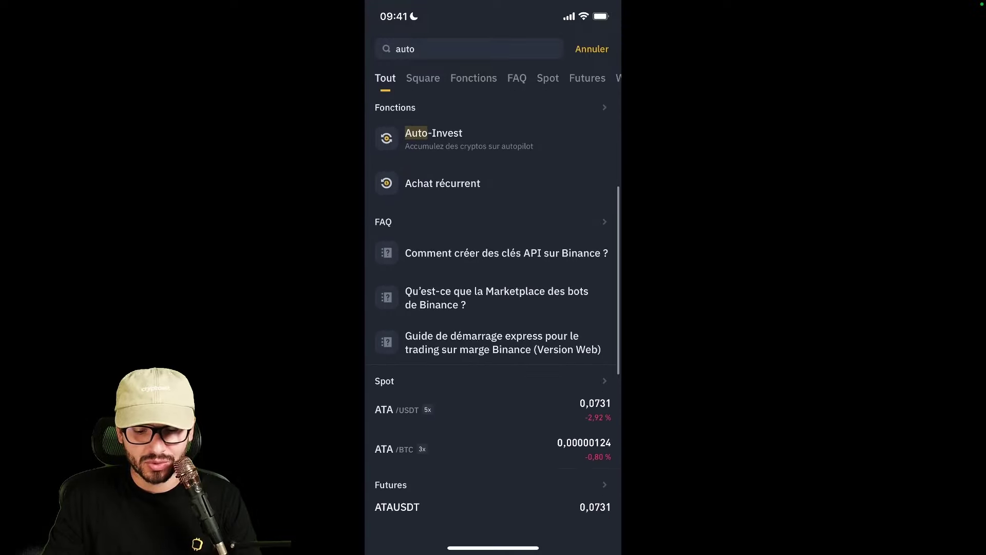
{"action": "left_click", "coordinate": [434, 138]}
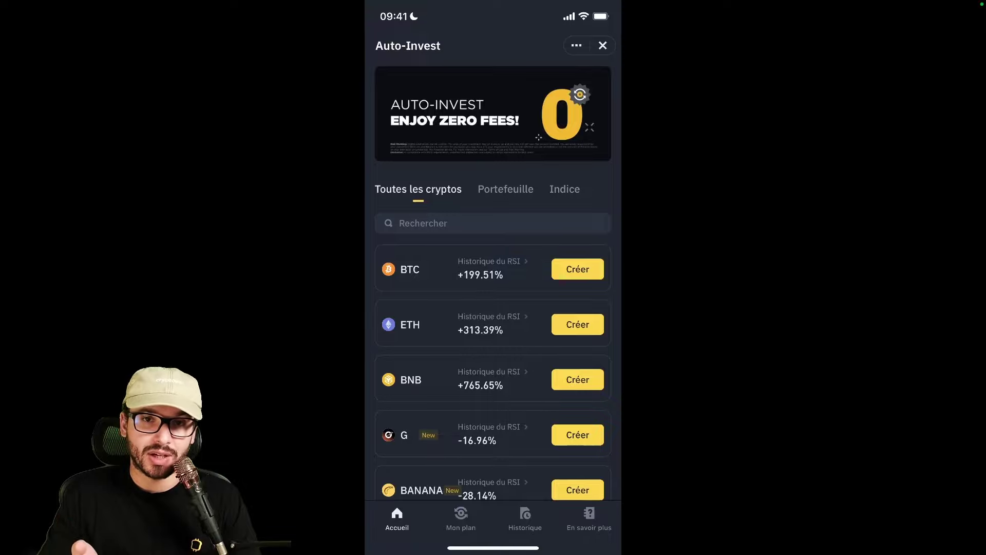
{"action": "left_click", "coordinate": [577, 268]}
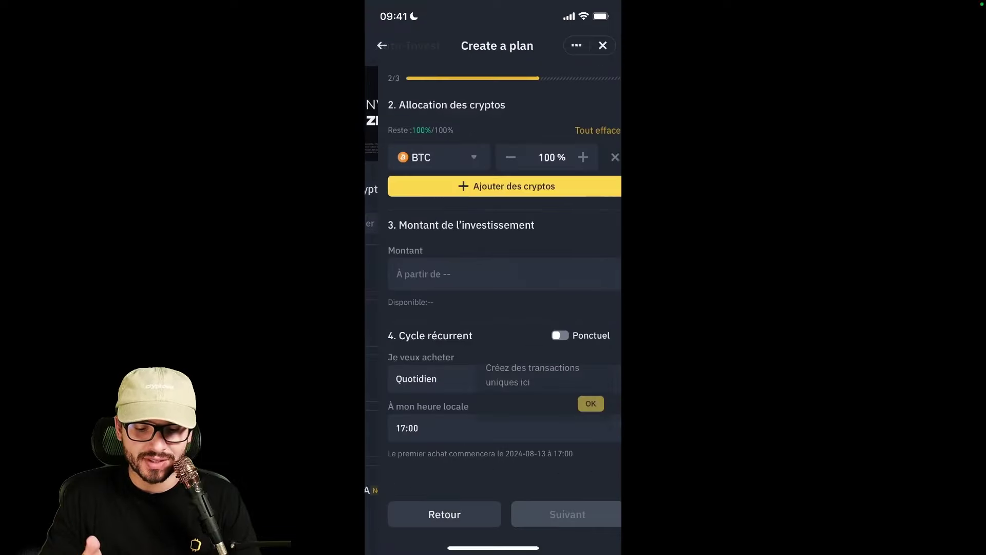
{"action": "left_click", "coordinate": [577, 403]}
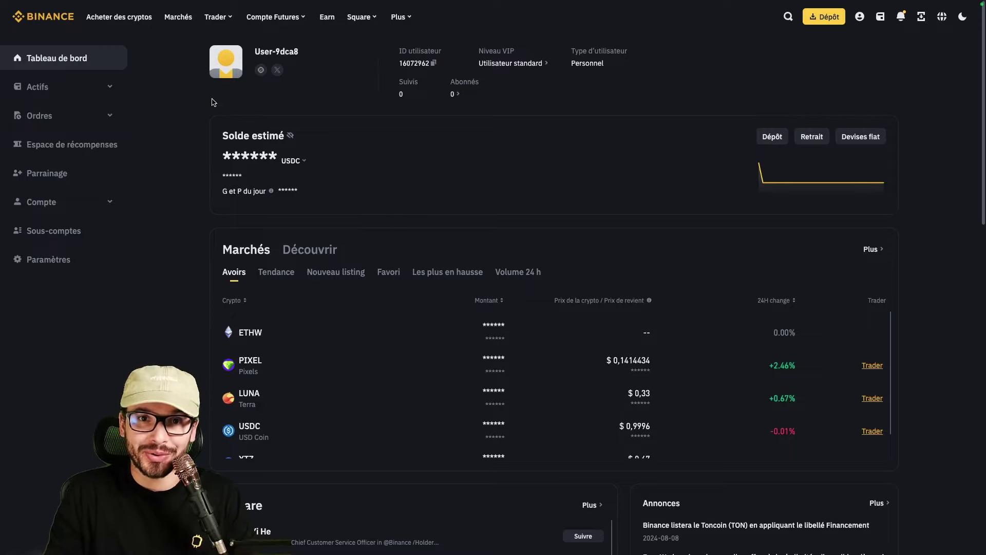
Open Binance Convert and set the instant conversion to go from USDT to EUR.
{"action": "mouse_move", "coordinate": [215, 35]}
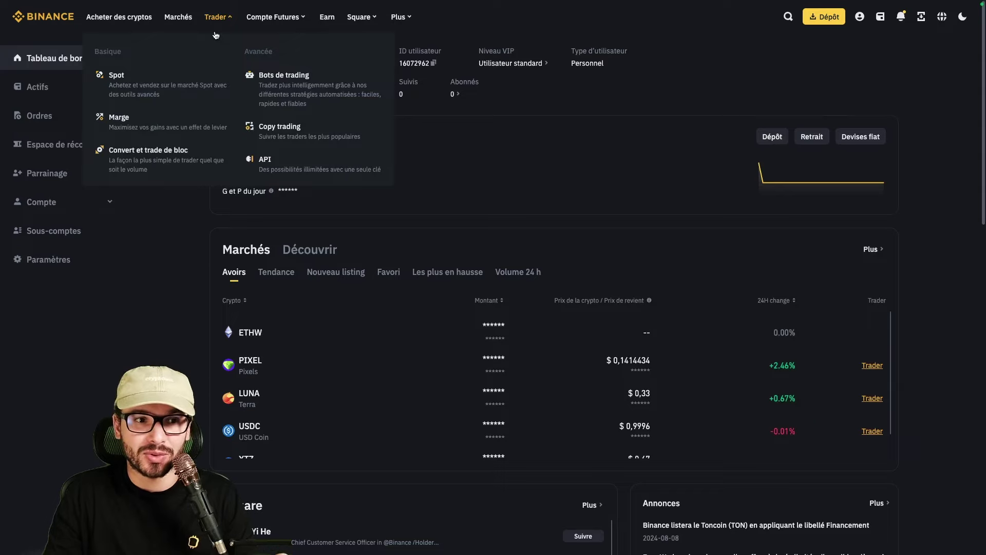
{"action": "left_click", "coordinate": [127, 155]}
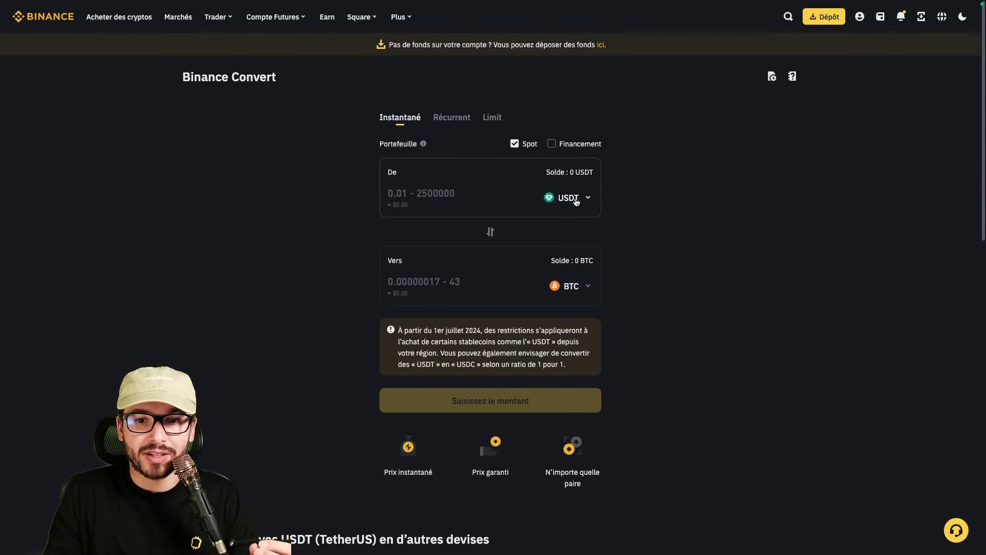
{"action": "left_click", "coordinate": [574, 286]}
{"action": "left_click", "coordinate": [442, 194]}
{"action": "type", "text": "e"}
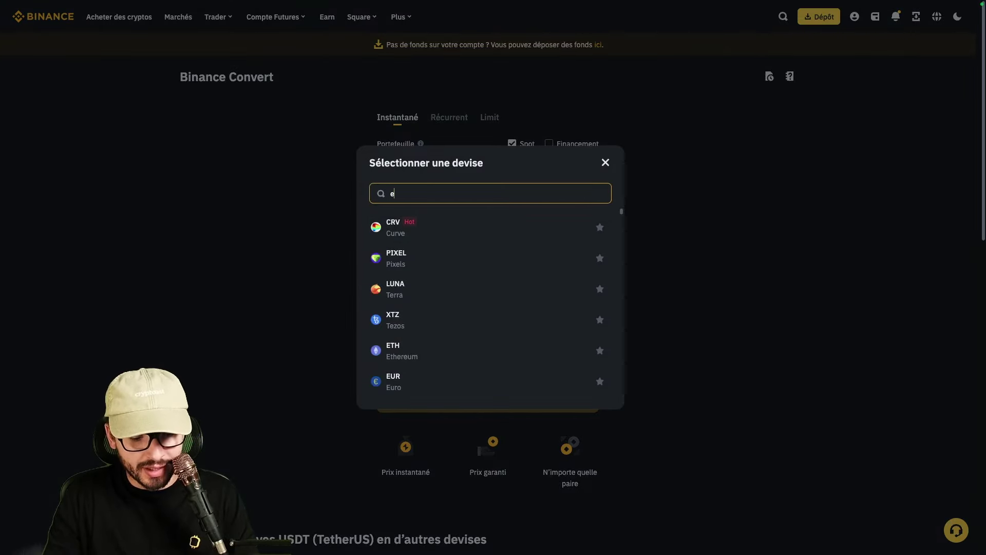
{"action": "type", "text": "ur"}
{"action": "left_click", "coordinate": [463, 231]}
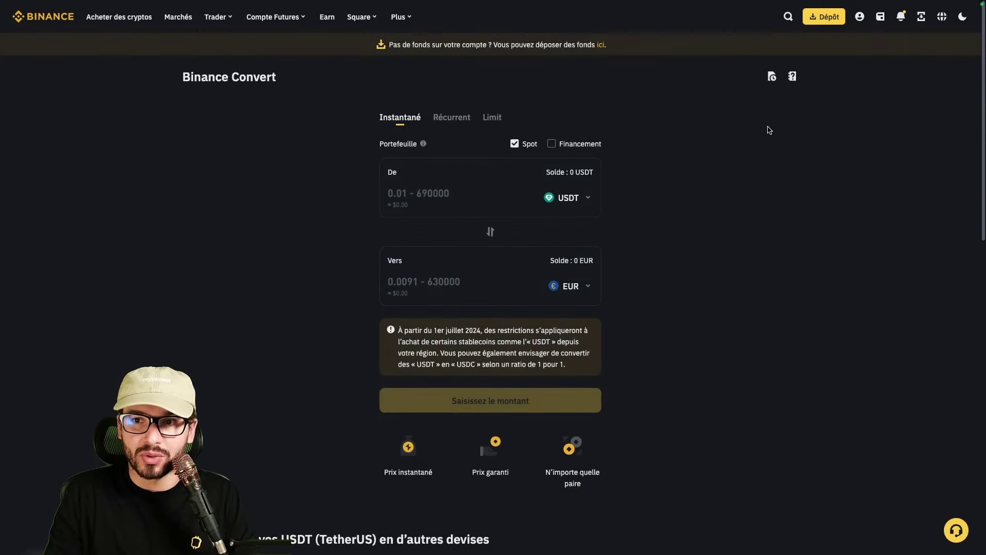
Start a withdrawal from the account dashboard and switch from crypto to fiat withdrawal.
{"action": "left_click", "coordinate": [860, 18]}
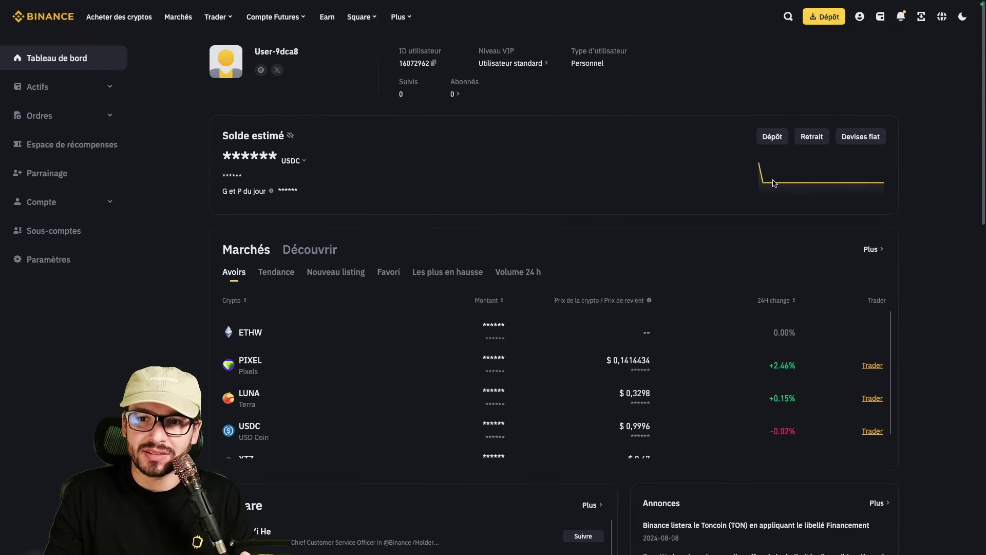
{"action": "left_click", "coordinate": [813, 138]}
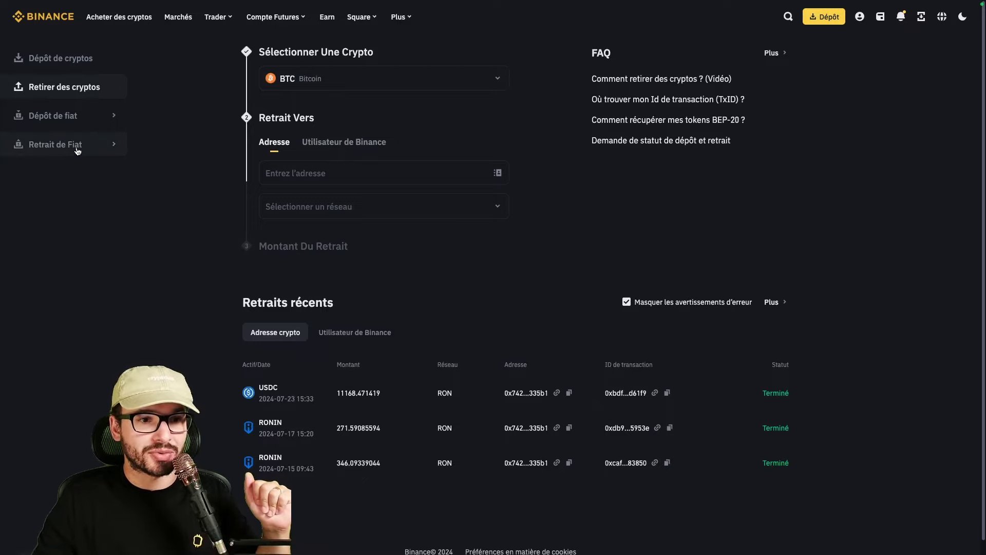
{"action": "left_click", "coordinate": [45, 155]}
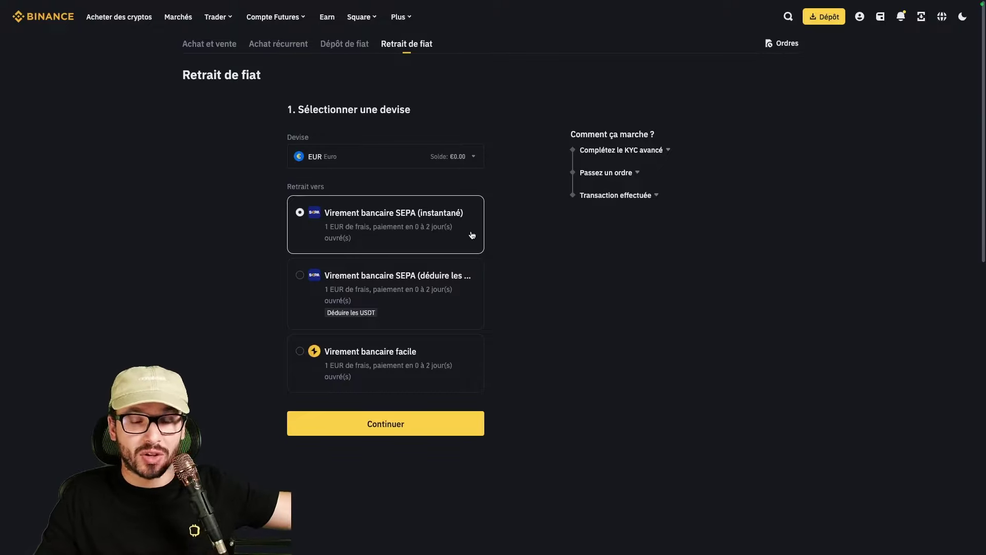
Compare the three EUR withdrawal methods, then continue with instant SEPA bank transfer and enter an amount of 500.
{"action": "left_click", "coordinate": [440, 312]}
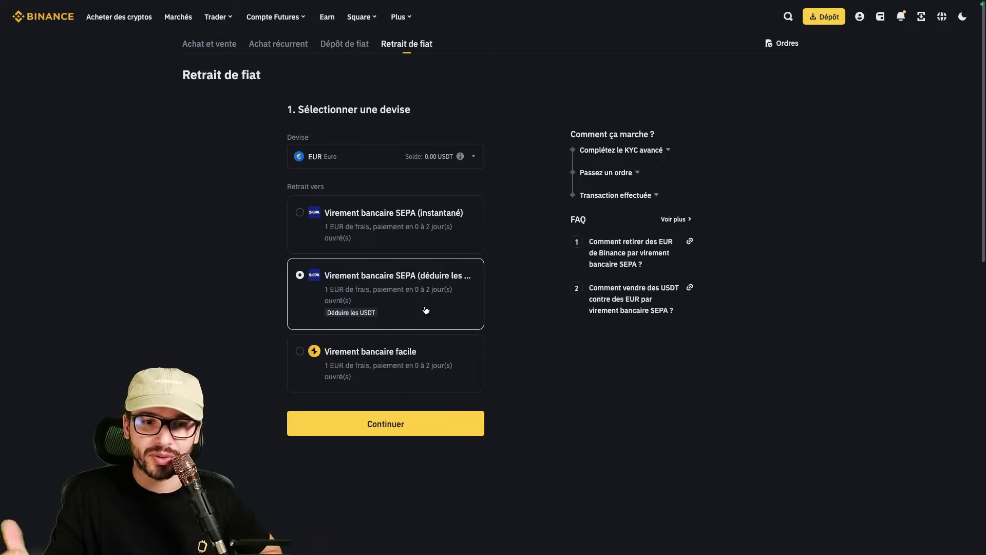
{"action": "left_click", "coordinate": [426, 380]}
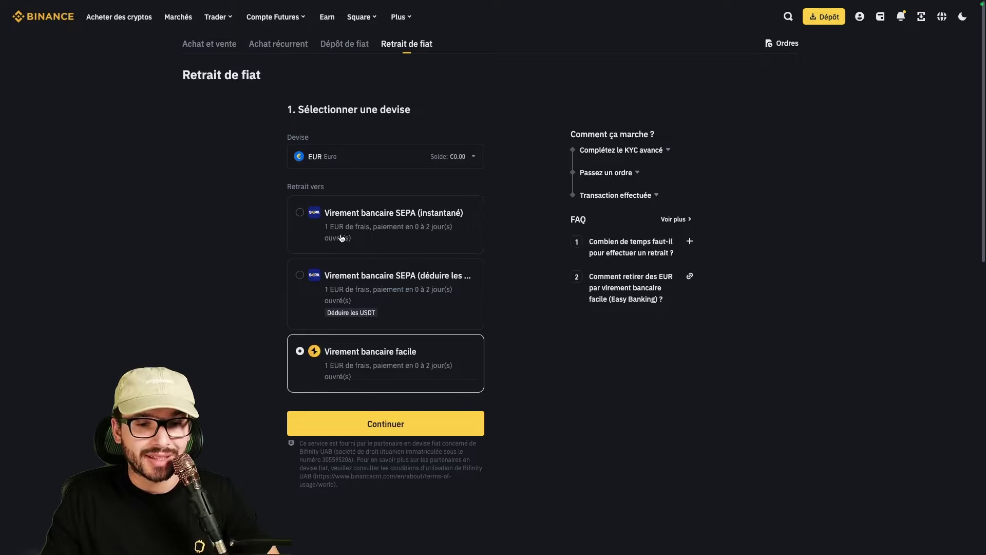
{"action": "left_click", "coordinate": [414, 232]}
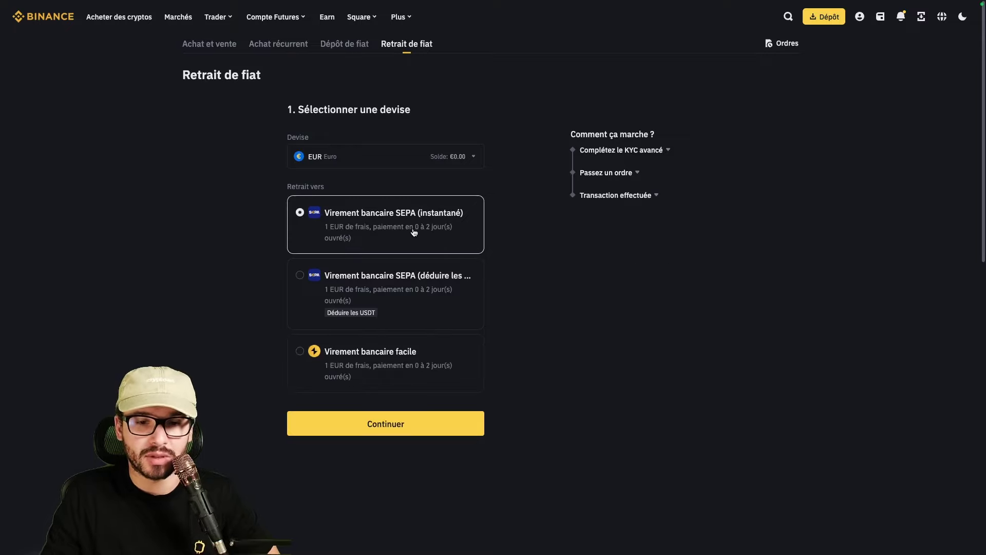
{"action": "left_click", "coordinate": [421, 428]}
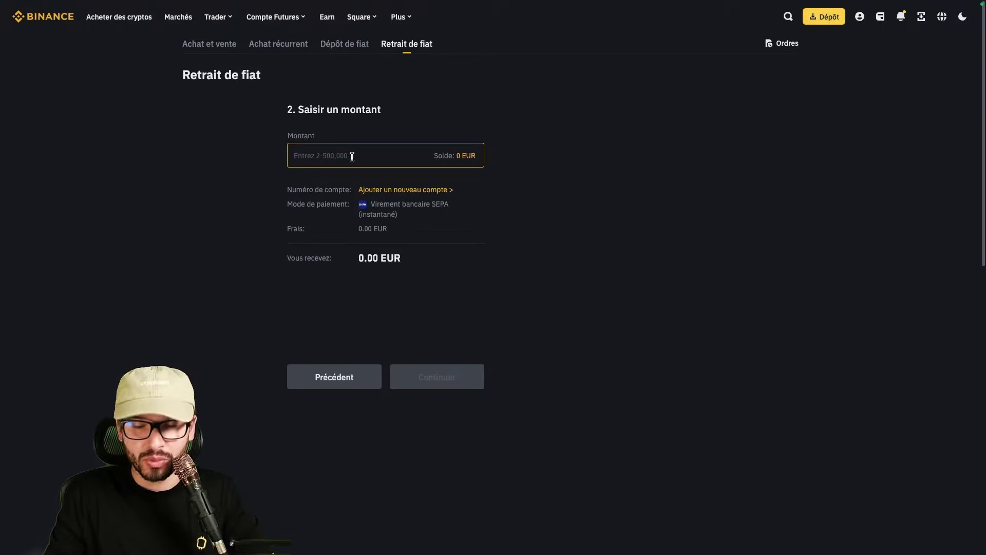
{"action": "type", "text": "500"}
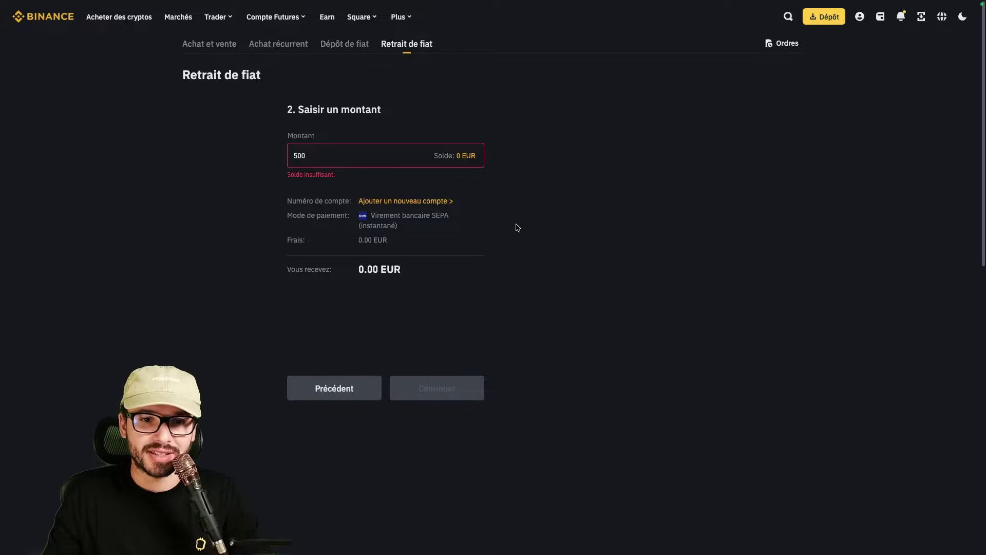
Start verifying a new bank account for the withdrawal and examine the recipient details for the verification deposit.
{"action": "left_click", "coordinate": [417, 205]}
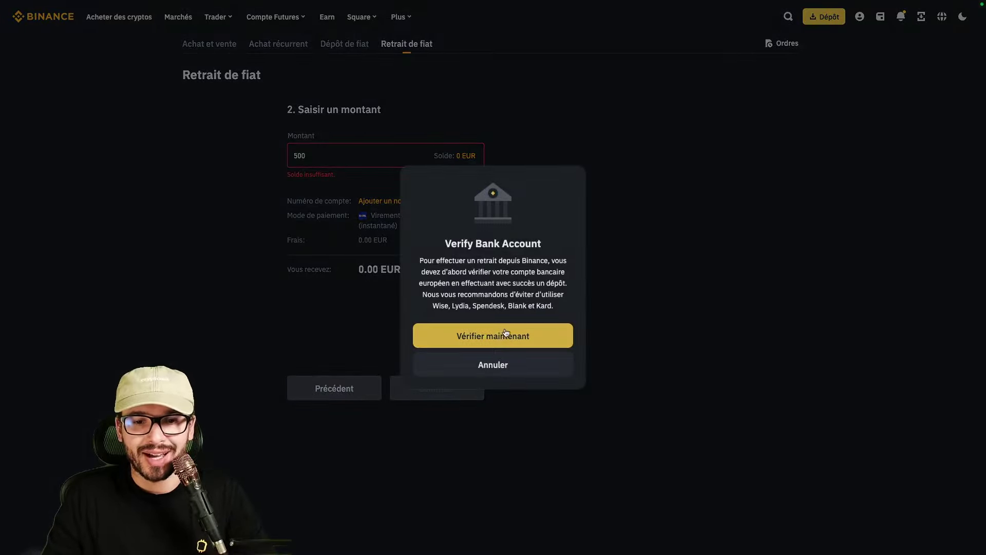
{"action": "left_click", "coordinate": [545, 343]}
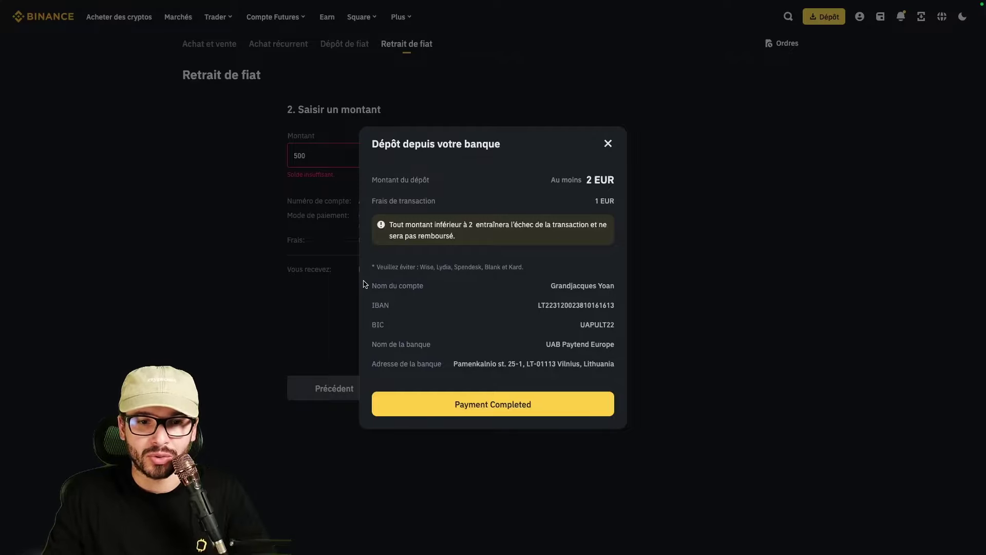
{"action": "left_click_drag", "start_coordinate": [367, 284], "coordinate": [608, 375]}
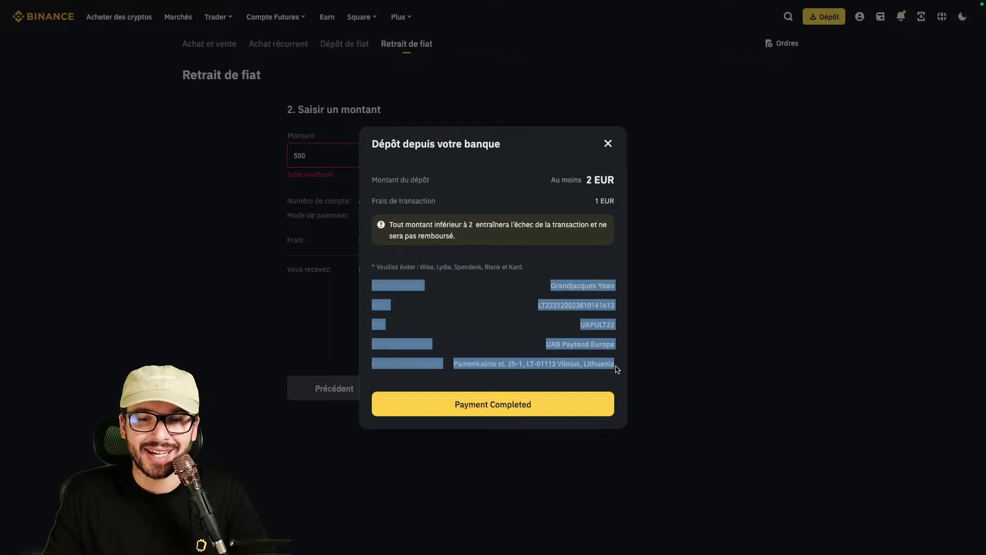
{"action": "left_click", "coordinate": [566, 383]}
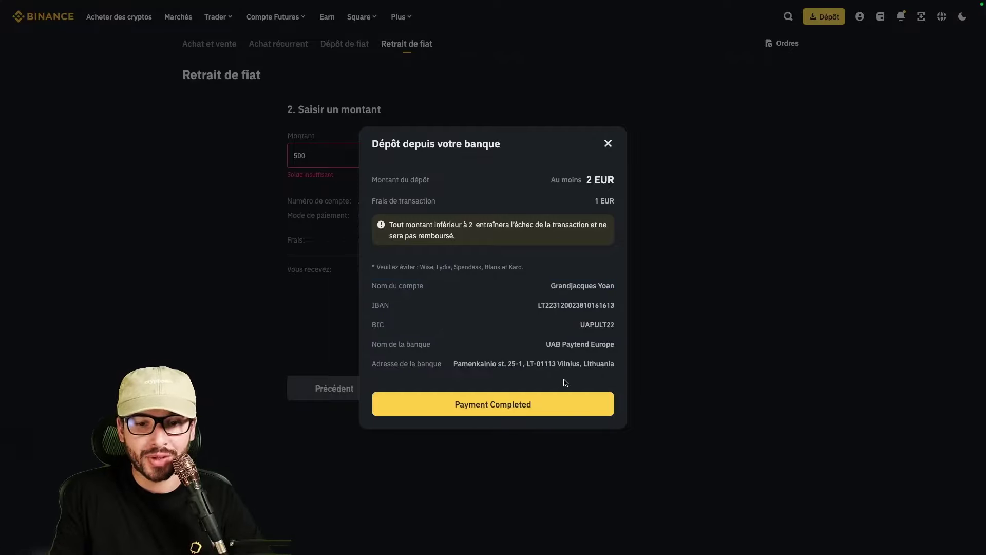
Declare the verification payment completed, acknowledge the pending-funds notice and enter 500 as the withdrawal amount again.
{"action": "left_click", "coordinate": [537, 411]}
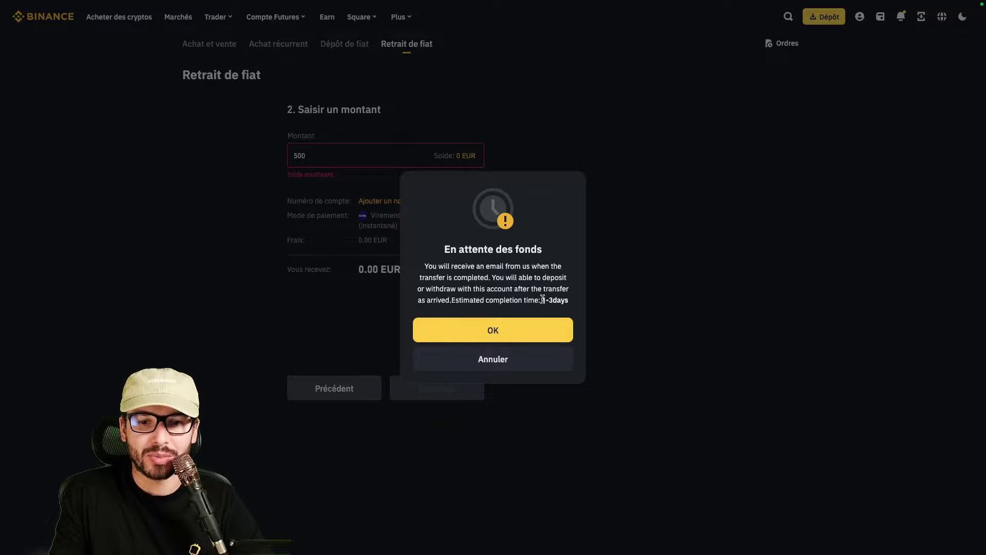
{"action": "left_click_drag", "start_coordinate": [543, 299], "coordinate": [561, 300]}
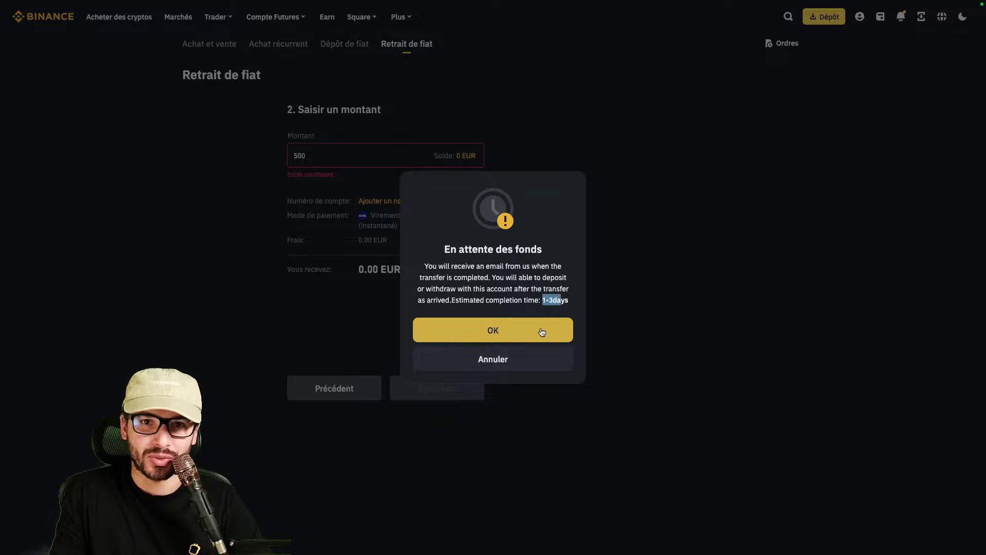
{"action": "left_click", "coordinate": [542, 332]}
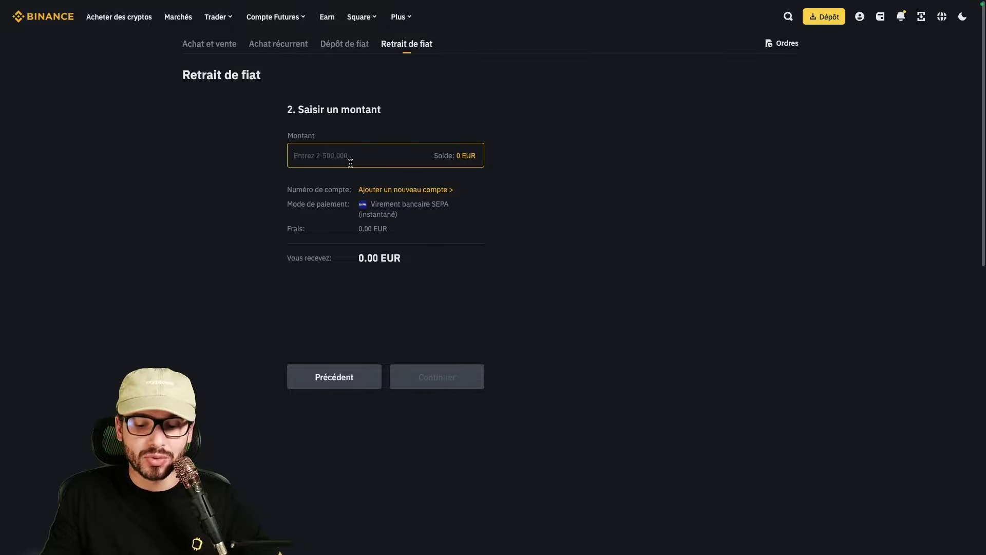
{"action": "type", "text": "500"}
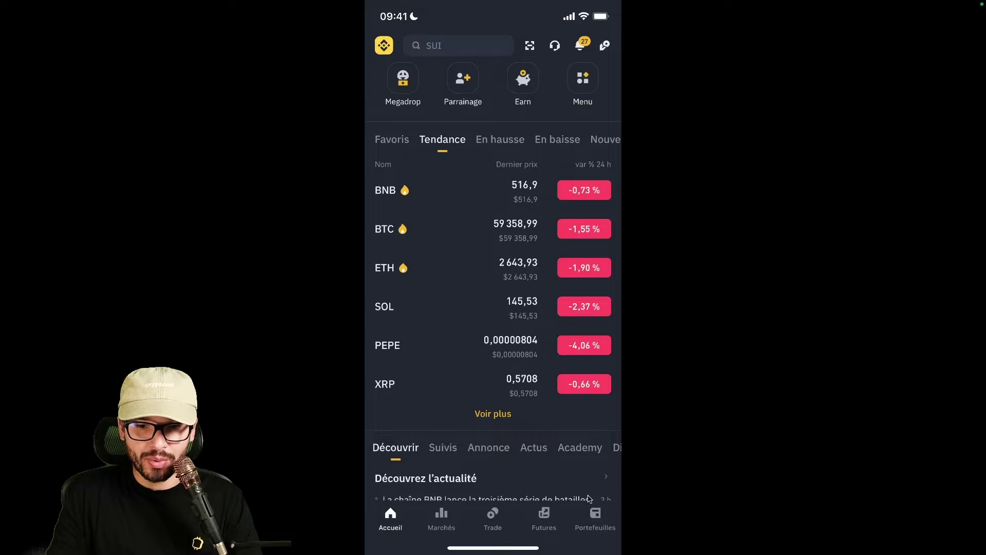
In the Binance mobile app, start a withdrawal from the wallet and search the currency list for "EUR".
{"action": "left_click", "coordinate": [610, 518]}
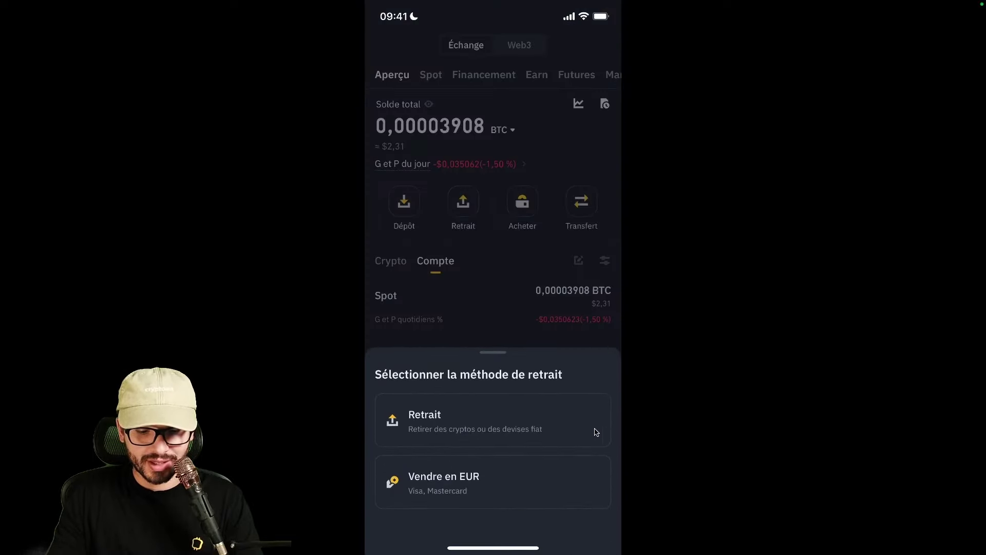
{"action": "left_click", "coordinate": [459, 423]}
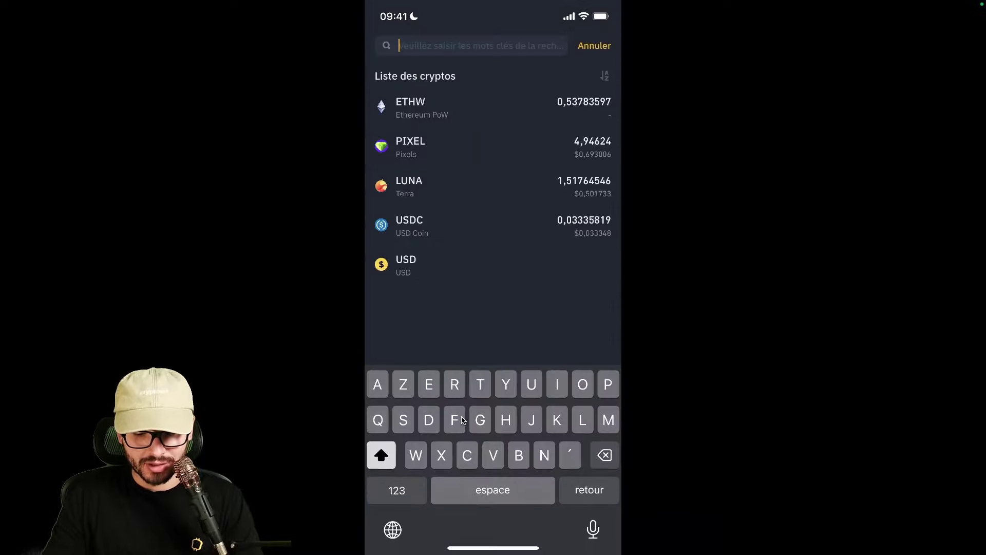
{"action": "type", "text": "EUR"}
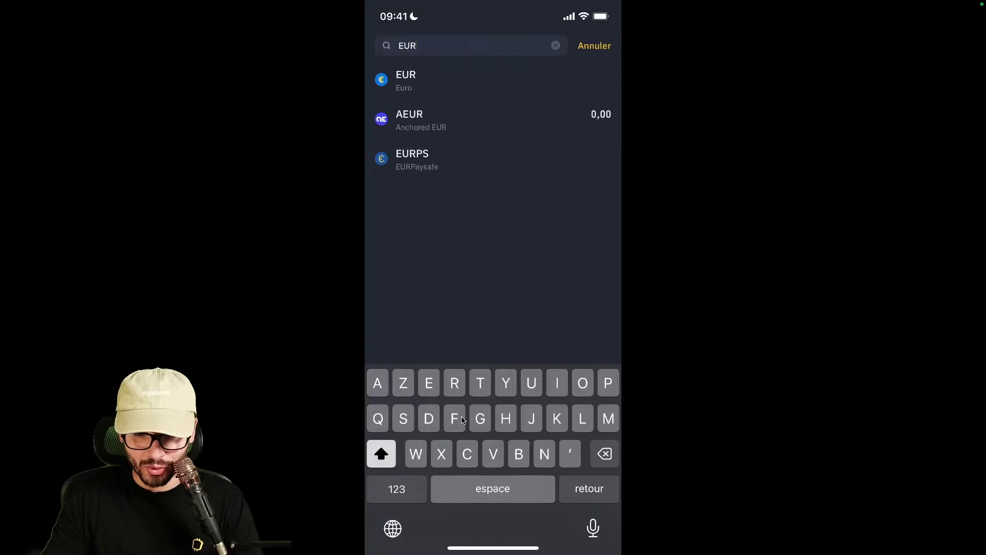